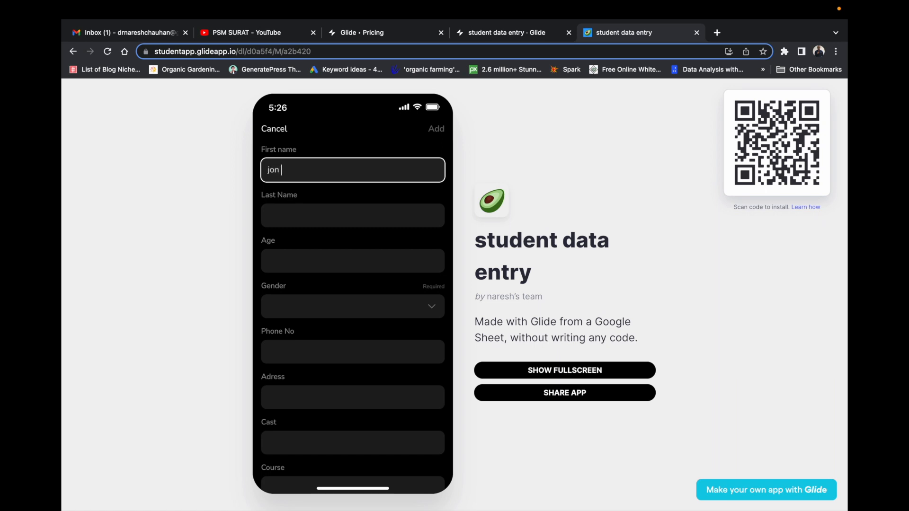
Enter the first name, last name and age 34 in the student form, then open the Gender choices.
key("Tab")
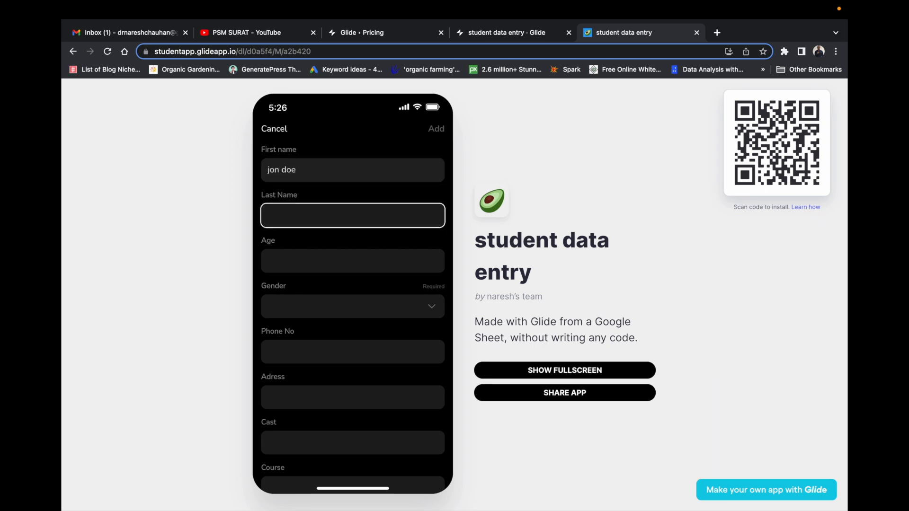
key("Tab")
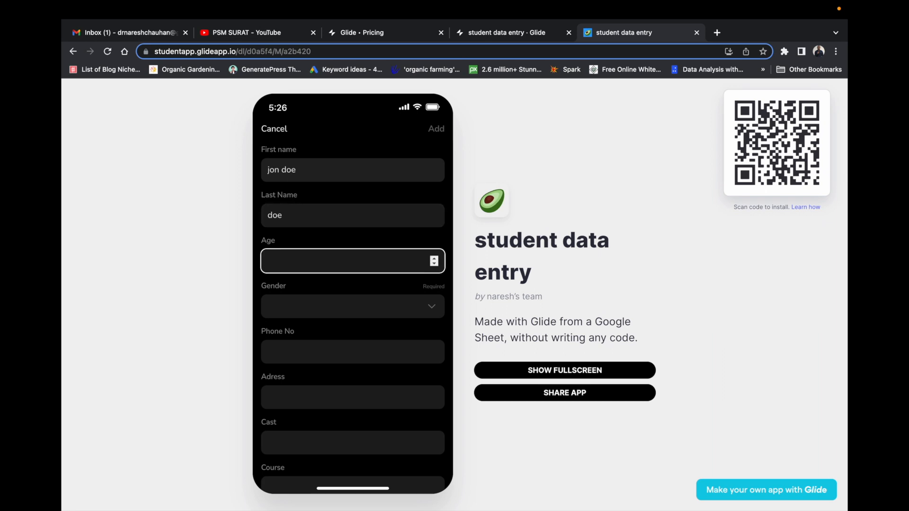
key("Tab")
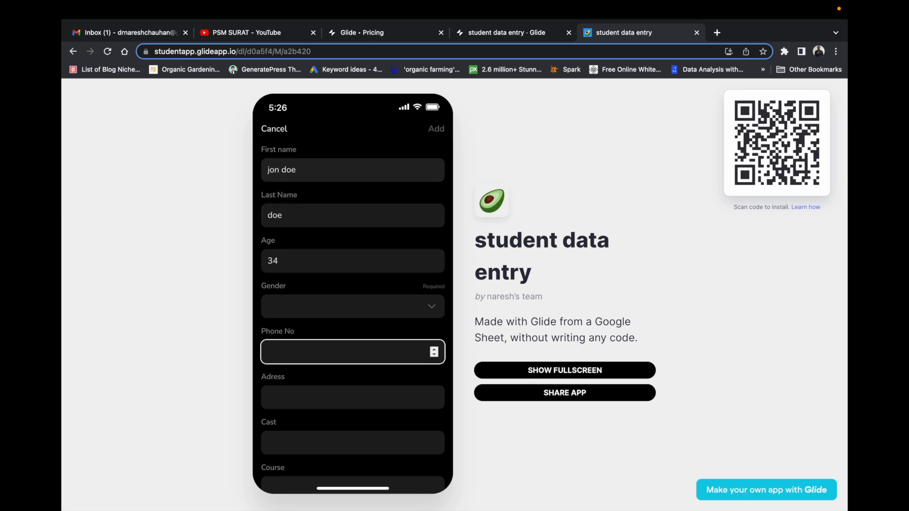
left_click(318, 308)
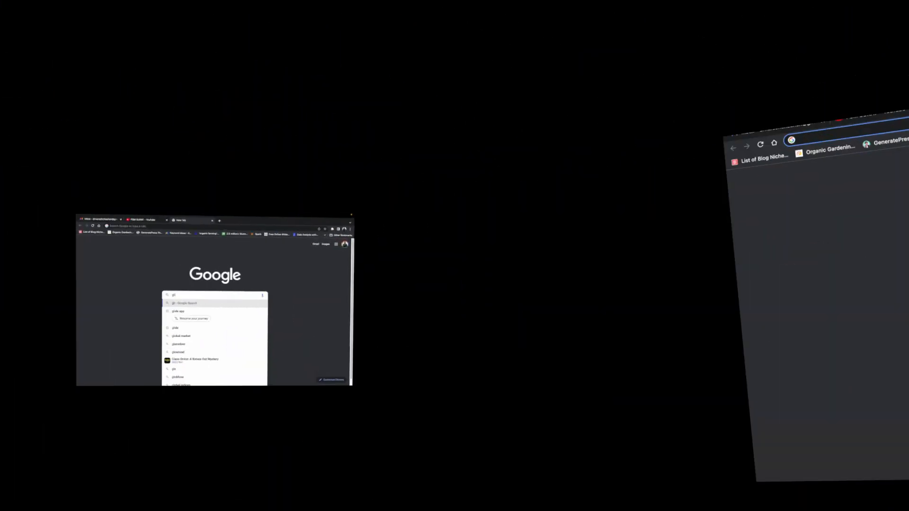
Search Google for glide, then start Glide's free plan for individuals from its pricing page.
key("Return")
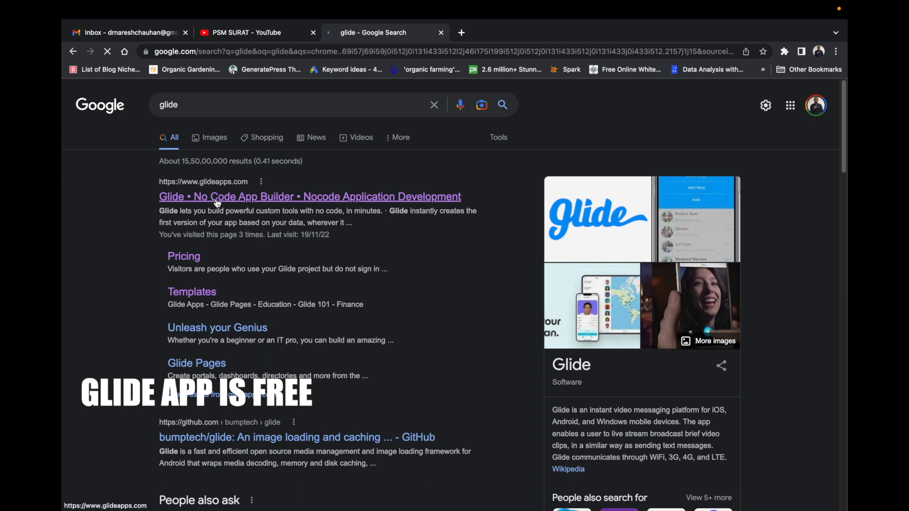
left_click(220, 203)
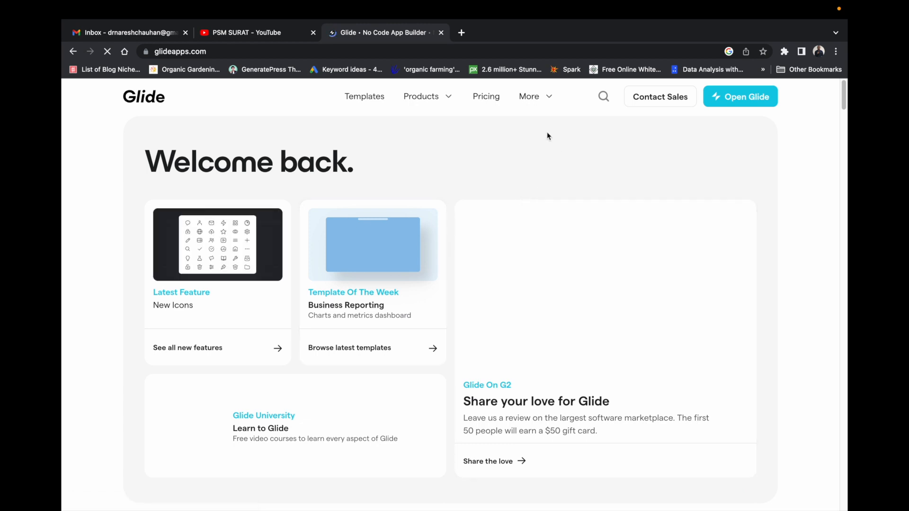
left_click(486, 97)
left_click(459, 225)
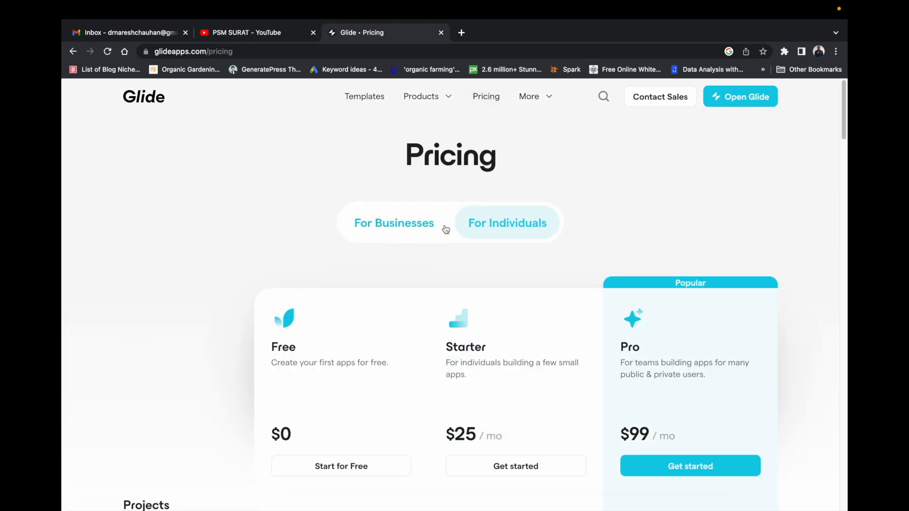
scroll(516, 233, "down", 3)
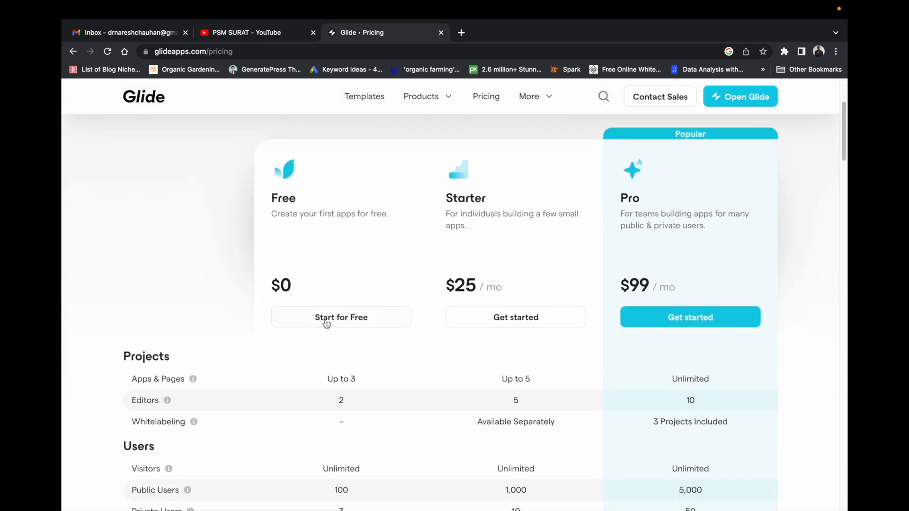
left_click(323, 320)
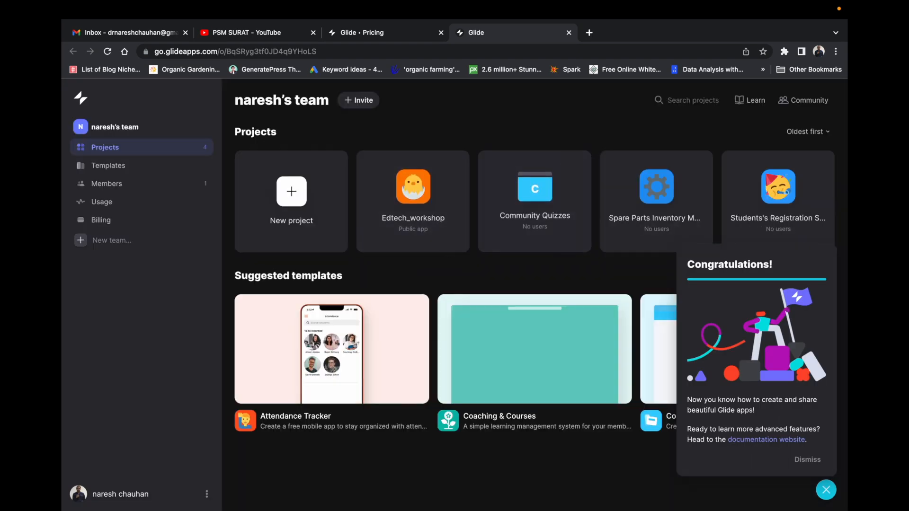
Dismiss the Congratulations panel and start a new project from the Glide dashboard.
left_click(826, 490)
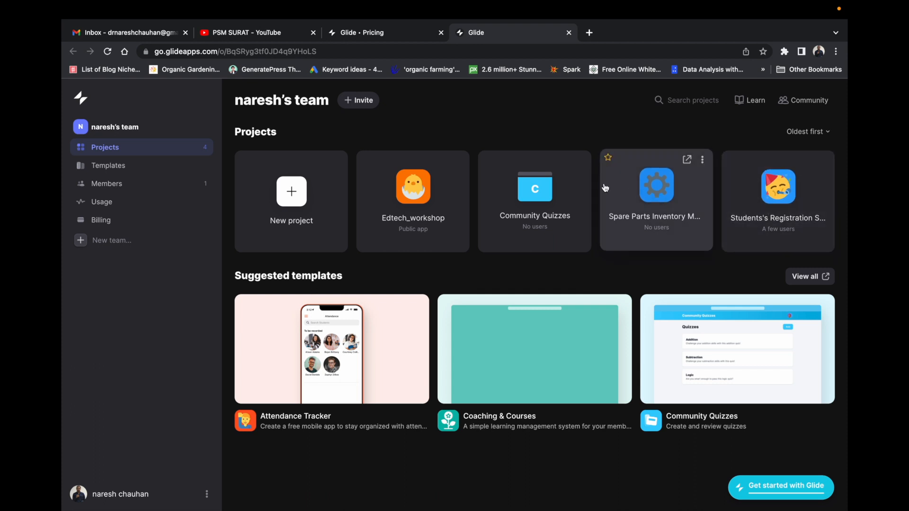
left_click(294, 194)
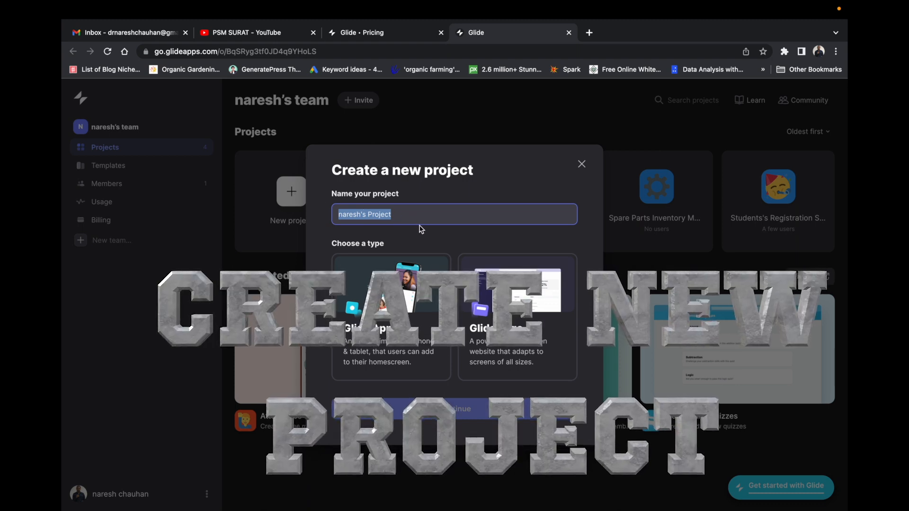
Name the project 'student data entry' and choose the Glide App project type.
type("student")
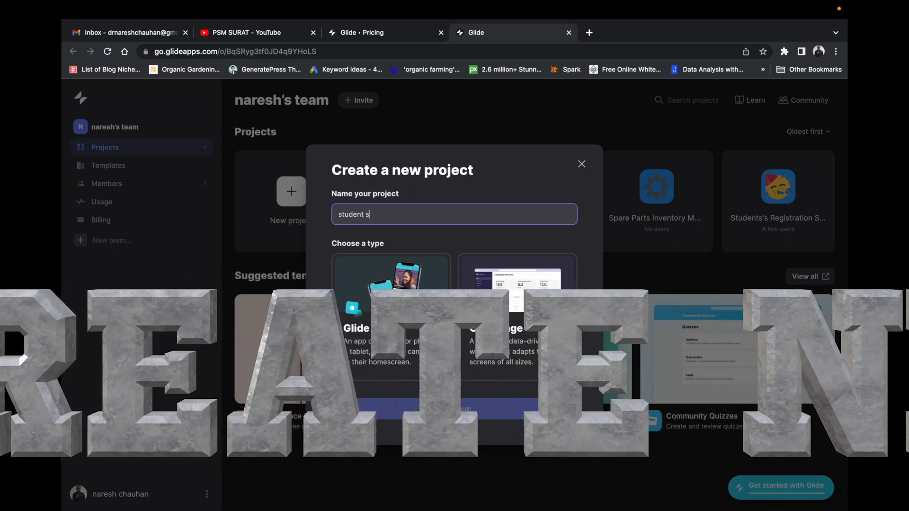
type(" data en")
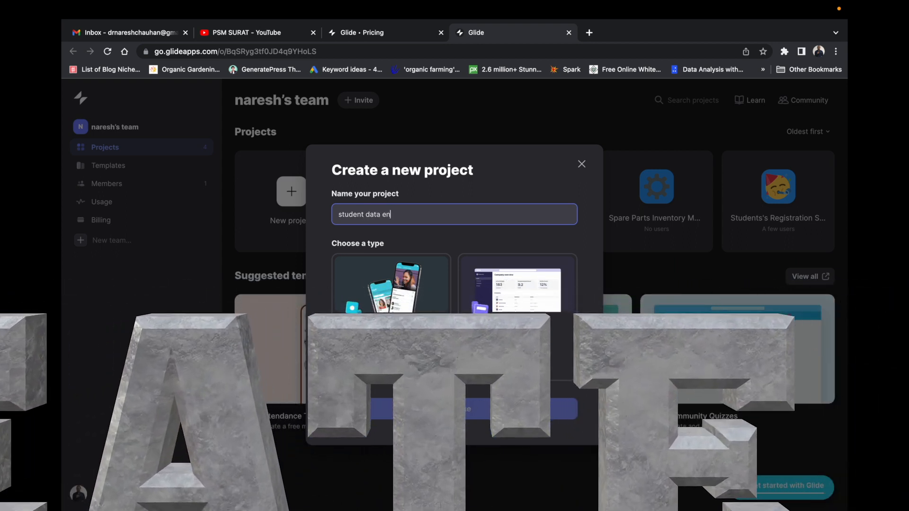
type("try")
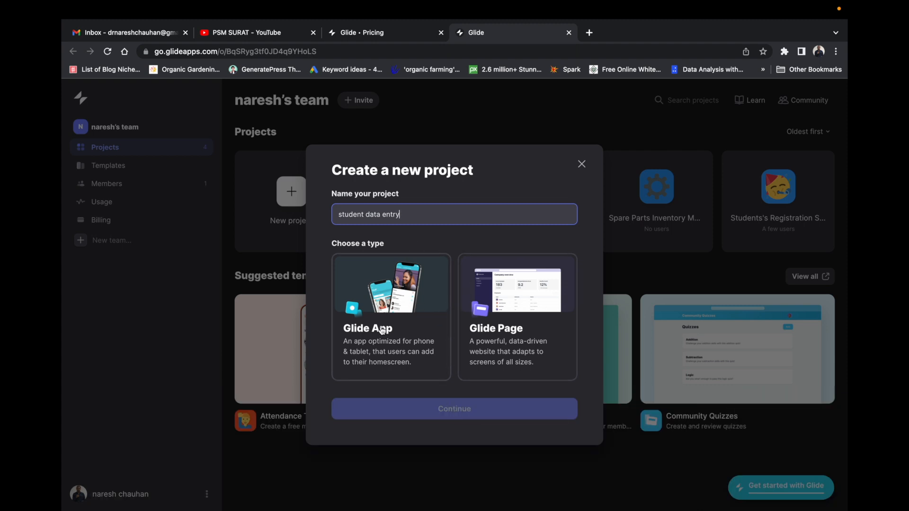
left_click(398, 298)
left_click(459, 412)
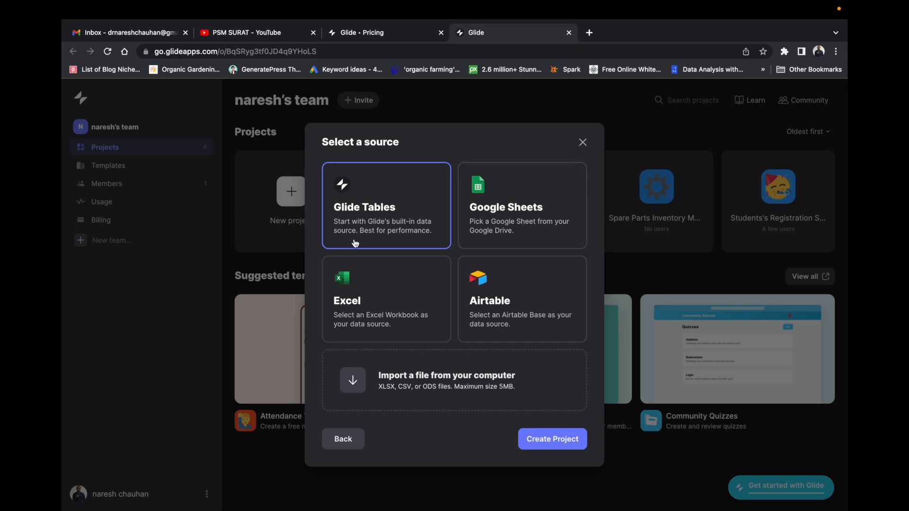
Choose Google Sheets as the data source and continue to the spreadsheet file picker.
left_click(495, 215)
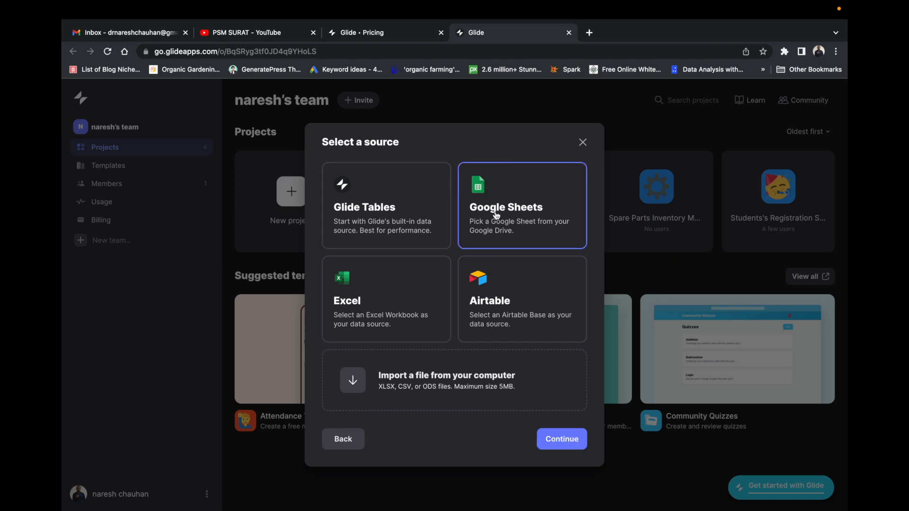
left_click(552, 441)
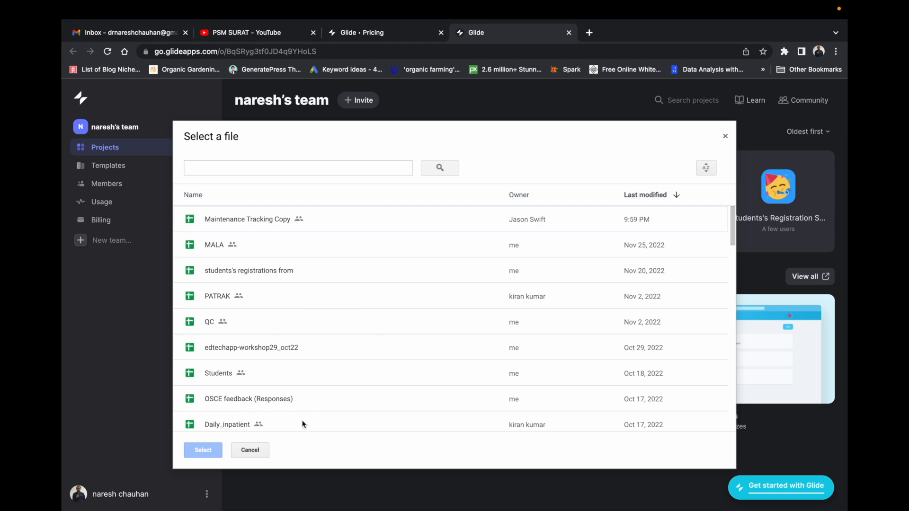
left_click(589, 32)
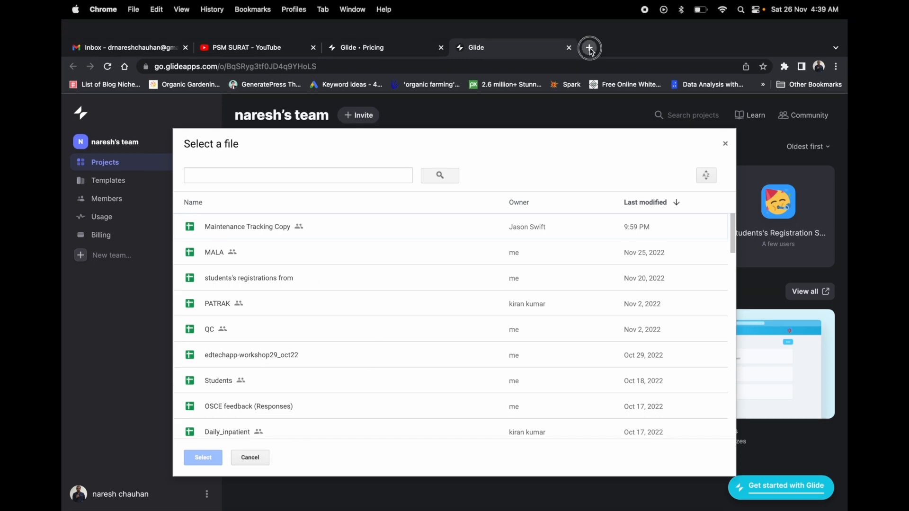
Open the students's registrations from spreadsheet in Google Sheets from the Google apps grid.
left_click(804, 97)
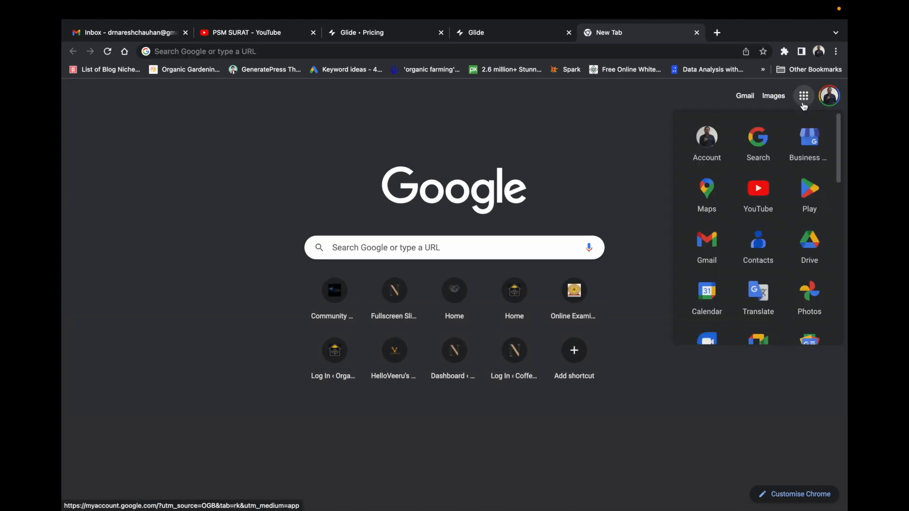
scroll(721, 257, "down", 7)
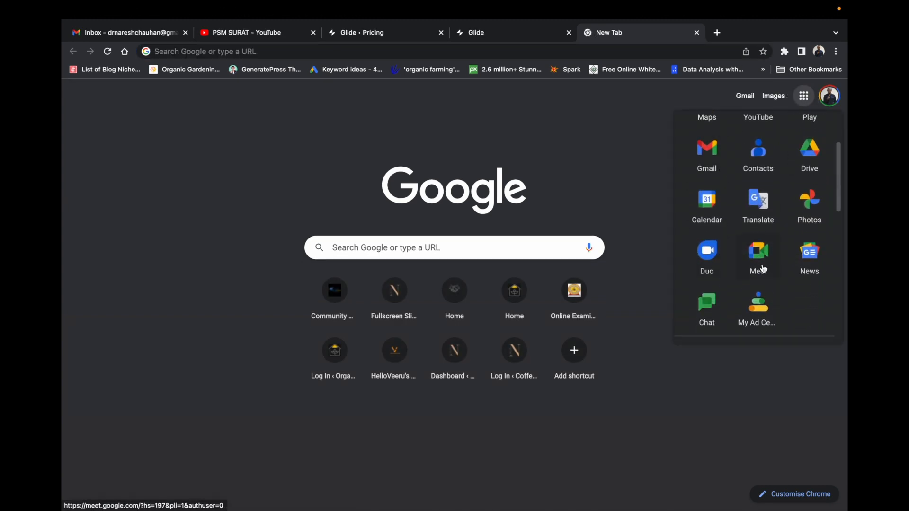
scroll(748, 275, "down", 1)
left_click(711, 260)
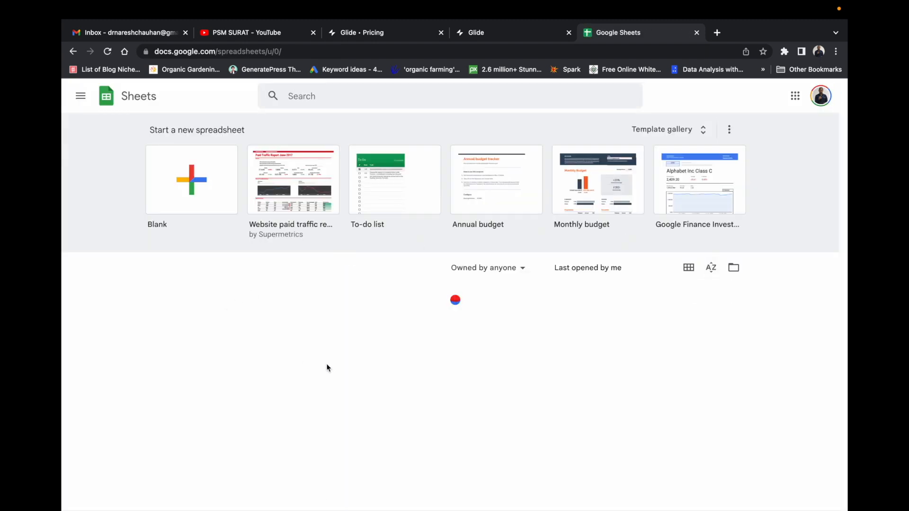
scroll(362, 361, "down", 3)
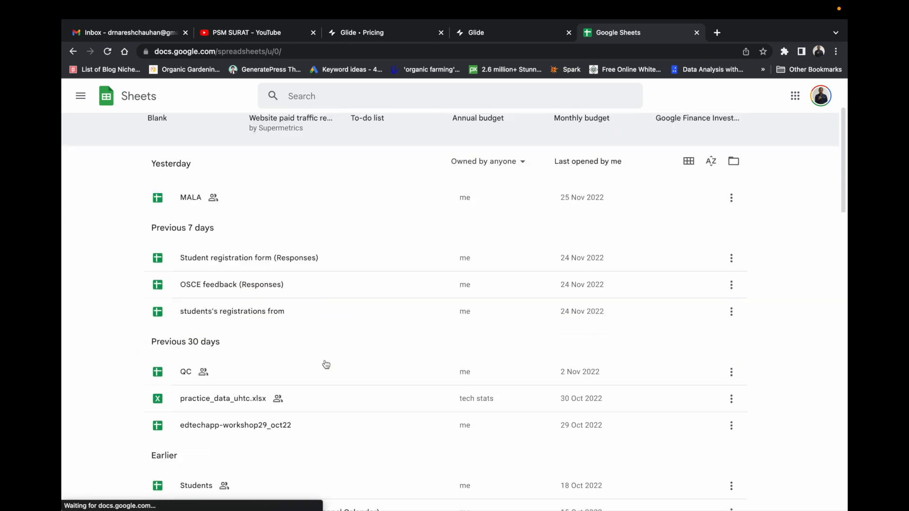
left_click(258, 300)
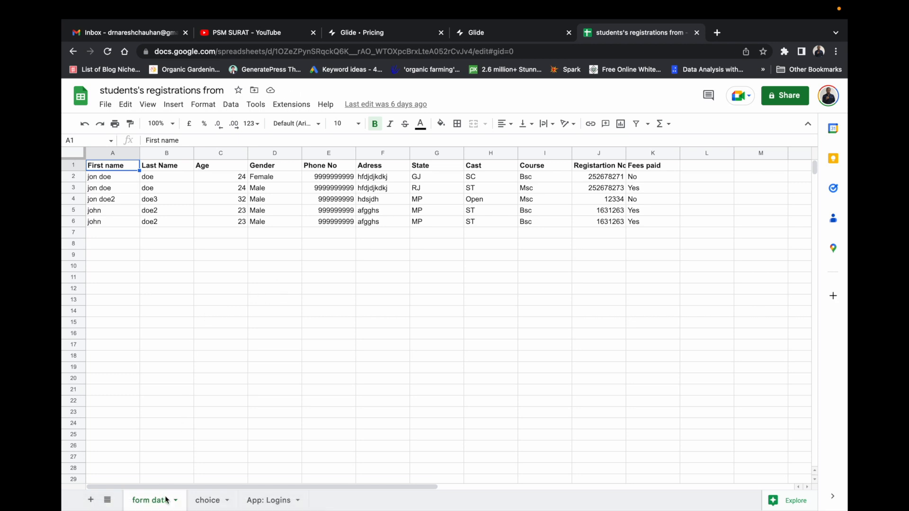
Compare the choice and form data sheets and select cell A2 with the first student's name.
left_click(207, 500)
left_click(162, 503)
left_click(207, 501)
left_click(153, 501)
left_click(207, 500)
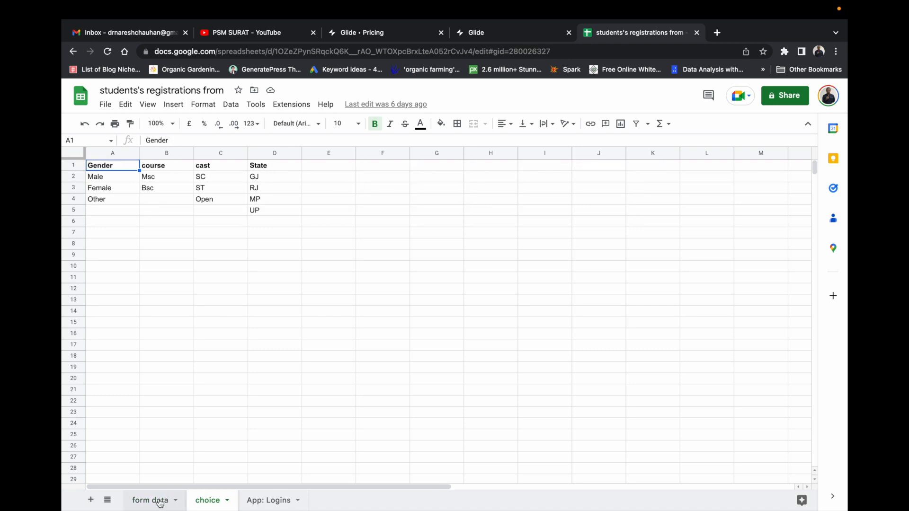
left_click(155, 502)
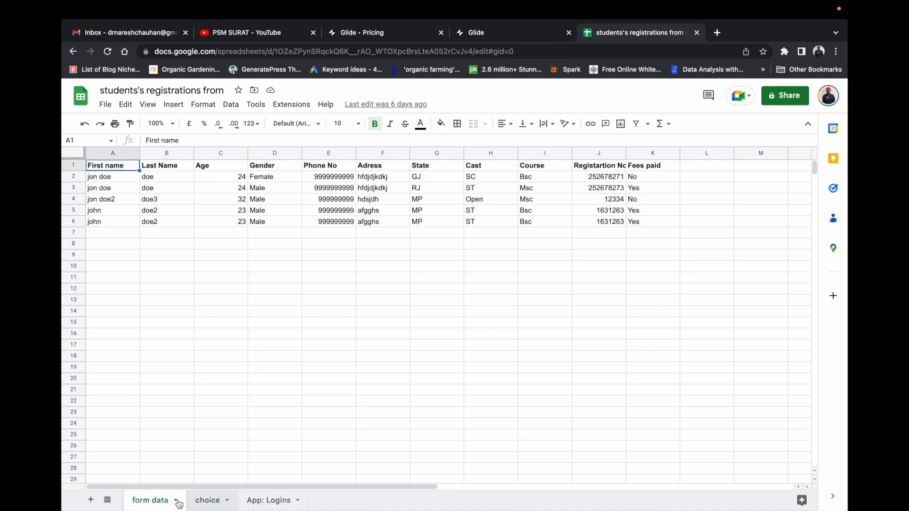
left_click(207, 501)
left_click(164, 502)
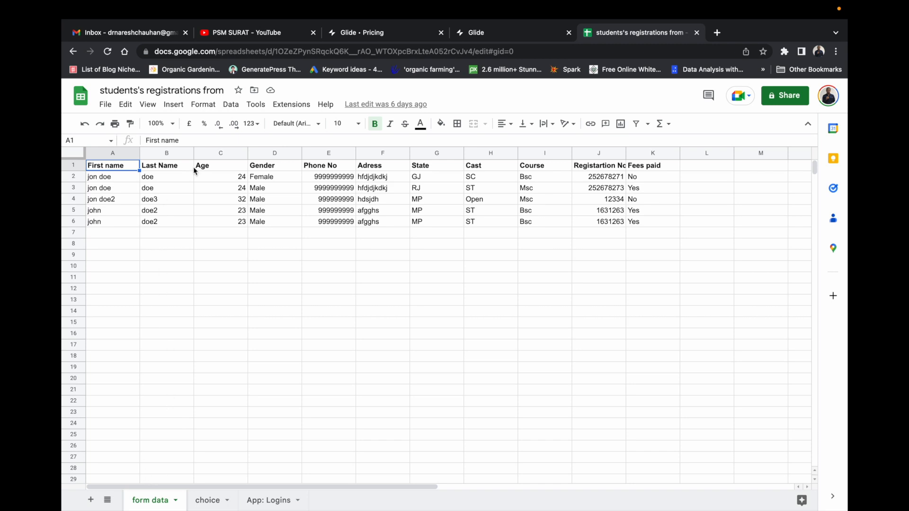
left_click(206, 500)
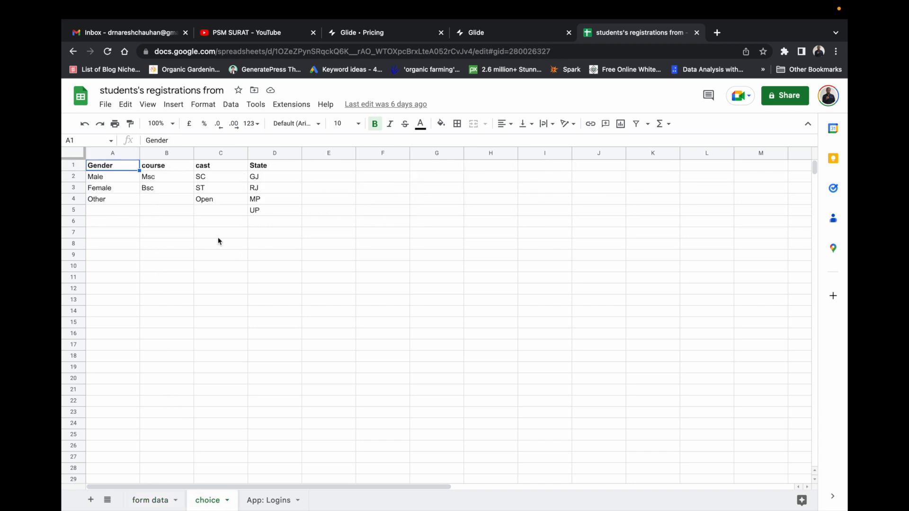
left_click(153, 501)
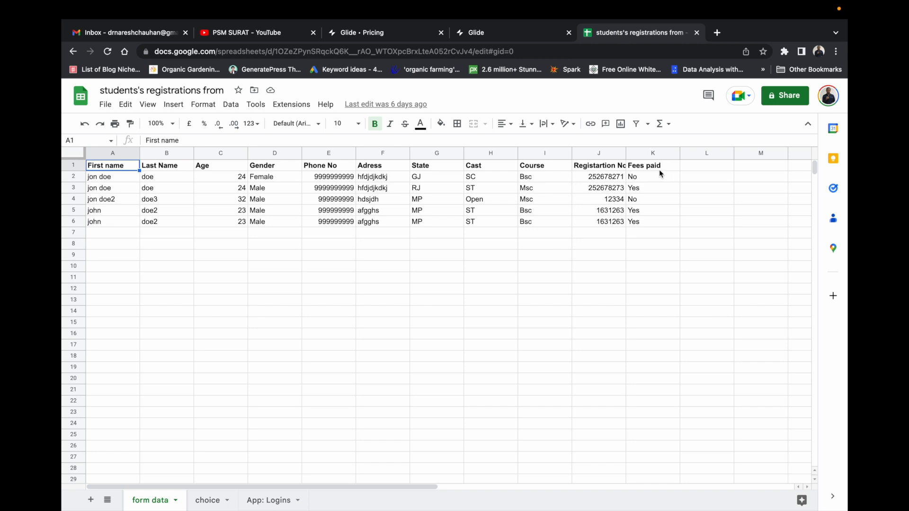
left_click(108, 180)
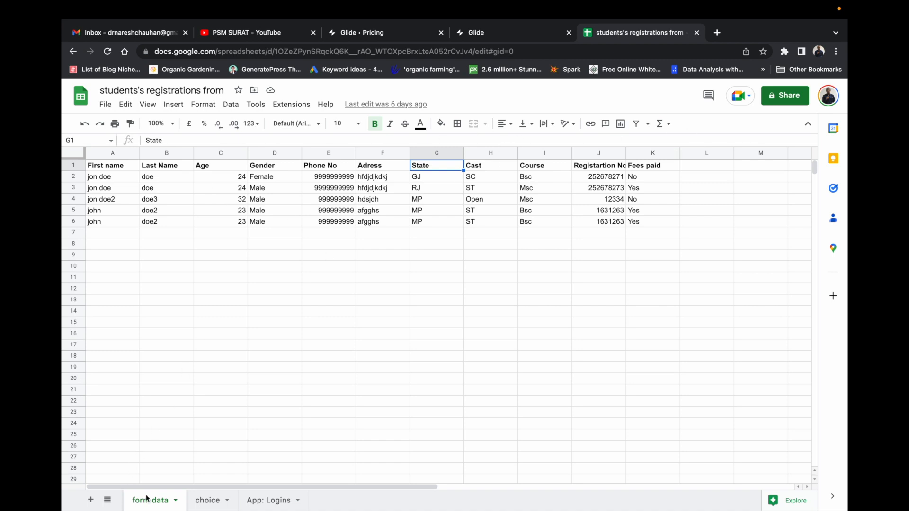
Review the choice and App: Logins sheets, then return to Glide's spreadsheet picker.
left_click(207, 499)
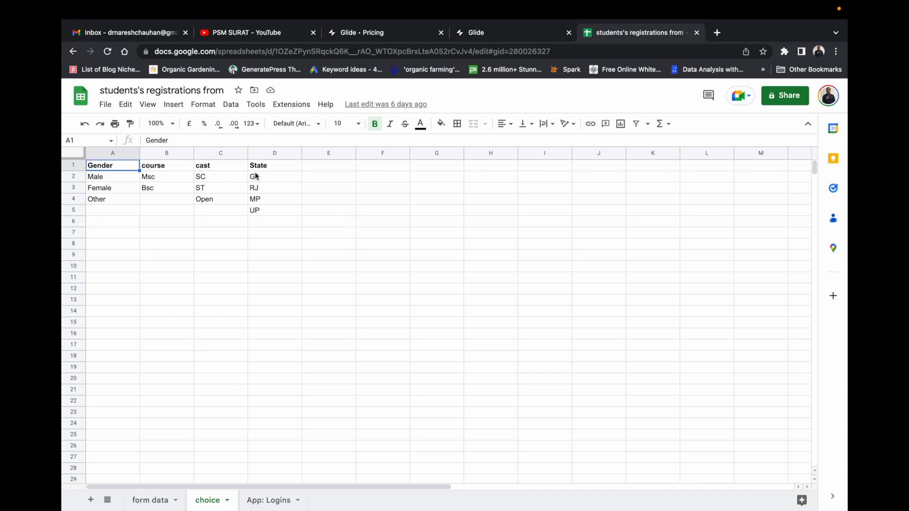
left_click(159, 502)
left_click(208, 502)
left_click(159, 502)
left_click(207, 505)
left_click(162, 503)
left_click(222, 505)
left_click(263, 502)
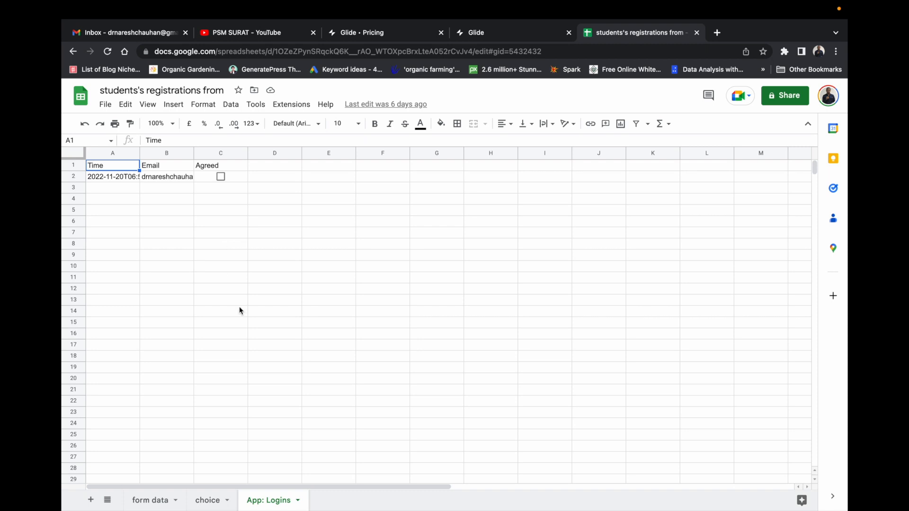
left_click(206, 500)
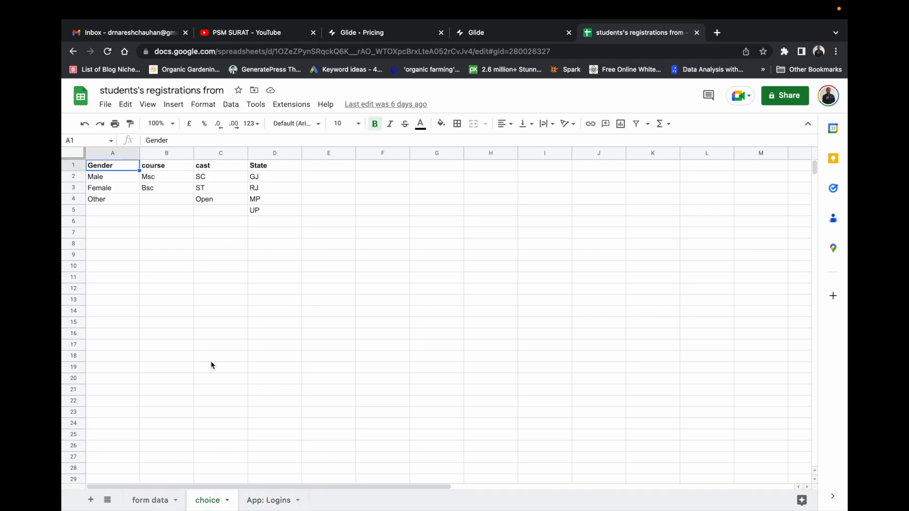
left_click(151, 499)
left_click(503, 32)
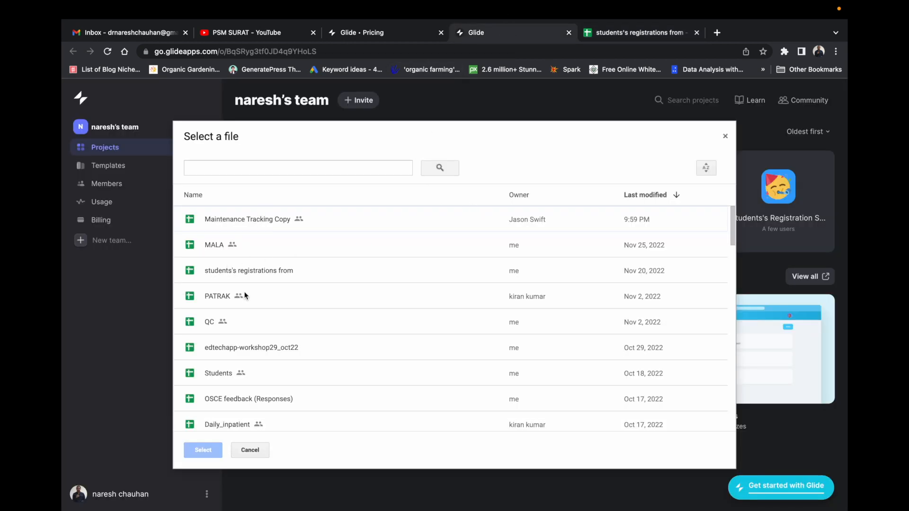
Select the students's registrations from spreadsheet as the student data entry app's data.
left_click(630, 32)
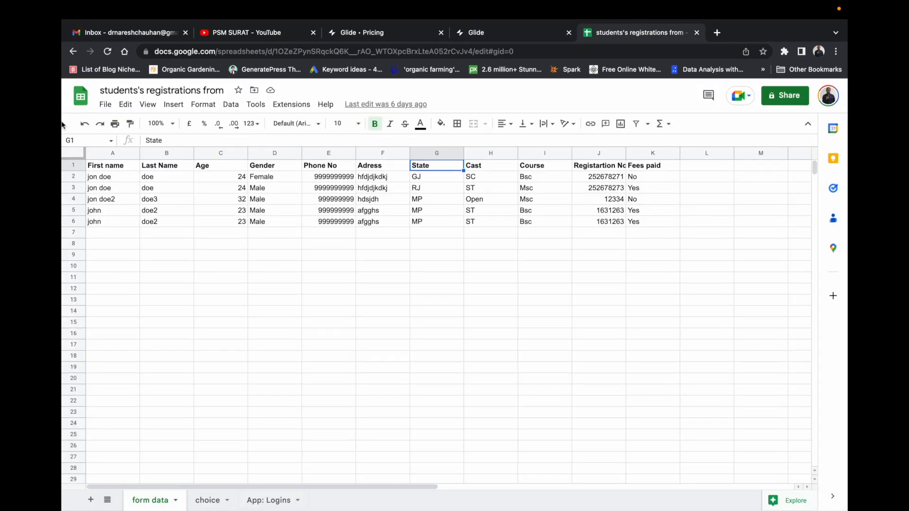
left_click(487, 33)
scroll(285, 271, "down", 1)
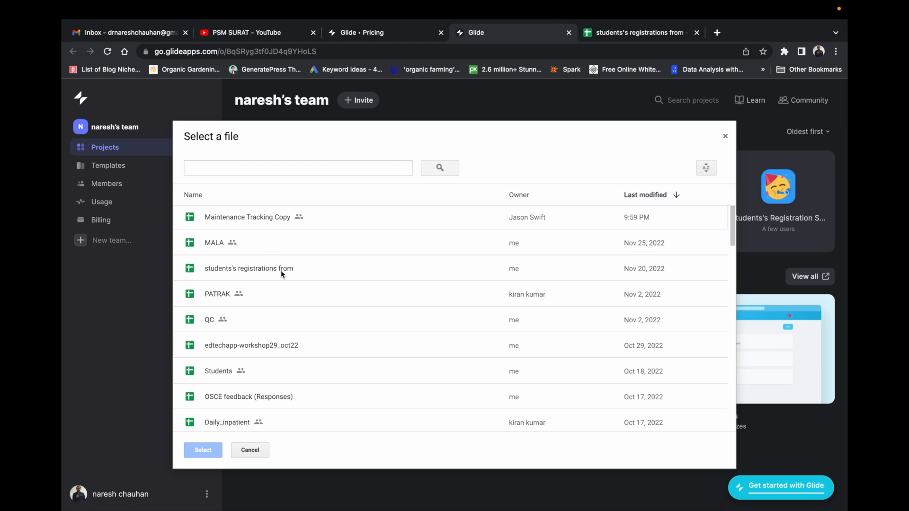
left_click(266, 268)
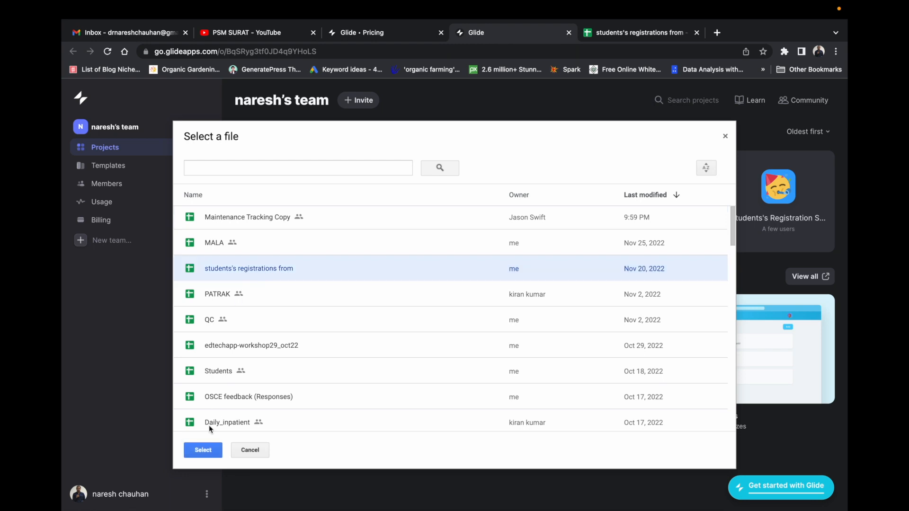
left_click(200, 453)
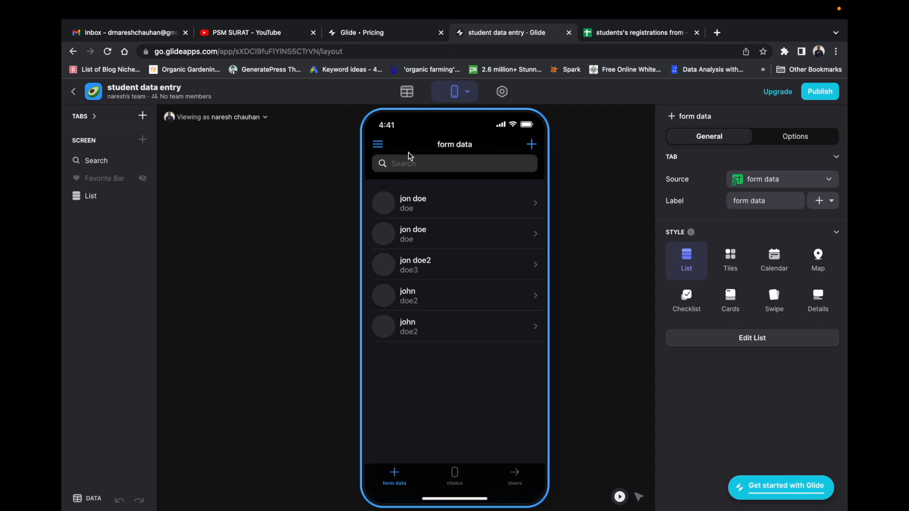
Try the Dark, Pure (light) and Bold (dark) themes, then apply Pure (dark).
left_click(502, 97)
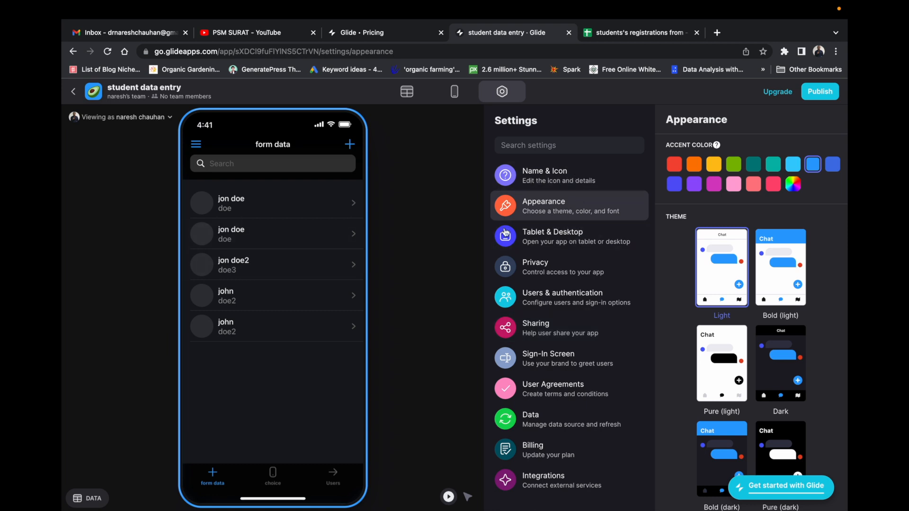
left_click(780, 386)
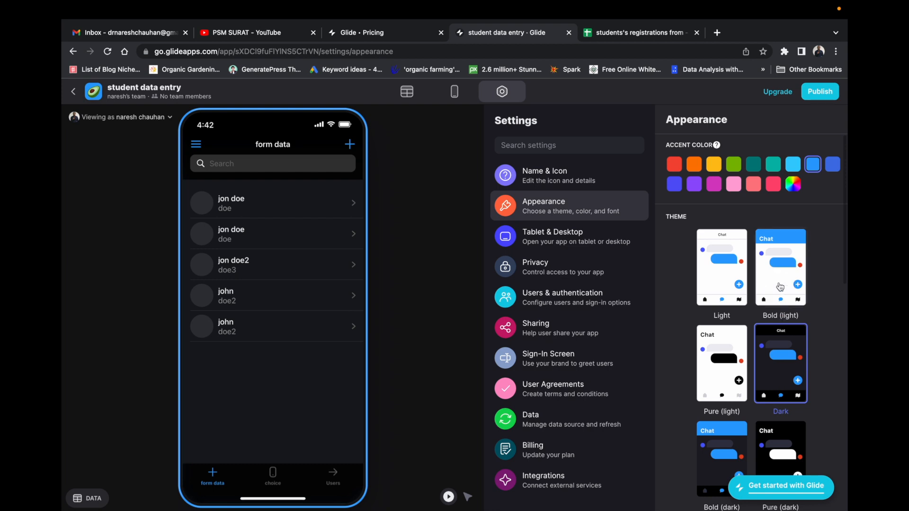
left_click(726, 403)
scroll(725, 421, "down", 2)
left_click(723, 395)
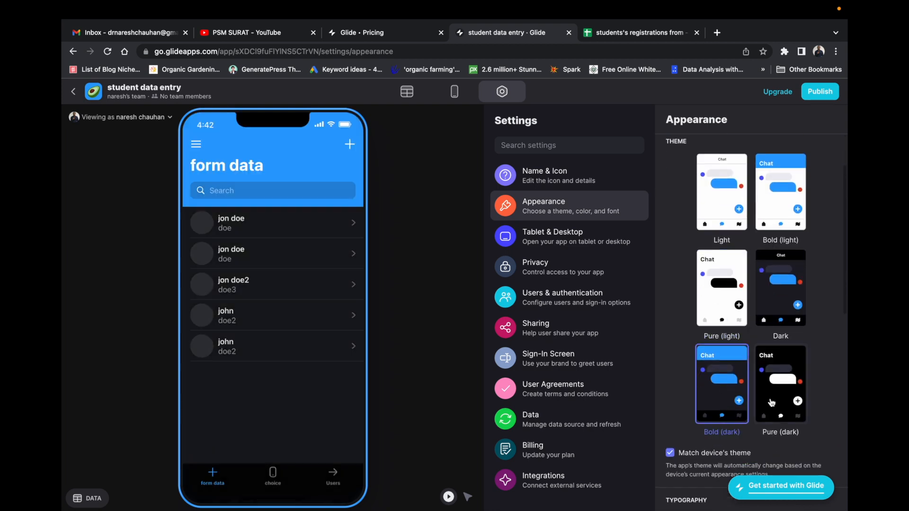
left_click(774, 402)
scroll(757, 388, "down", 5)
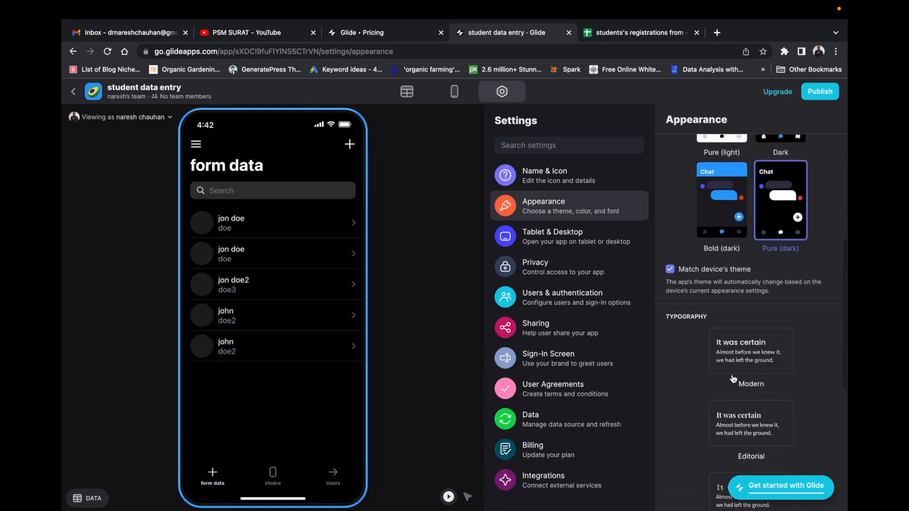
scroll(769, 352, "up", 4)
scroll(760, 293, "down", 5)
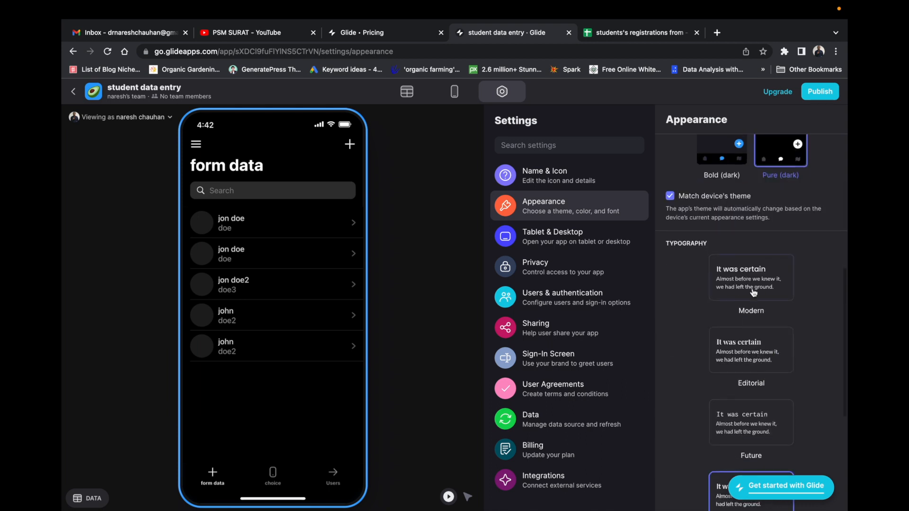
Set the typography to Modern after trying Editorial, then open the Privacy settings.
left_click(751, 360)
left_click(757, 287)
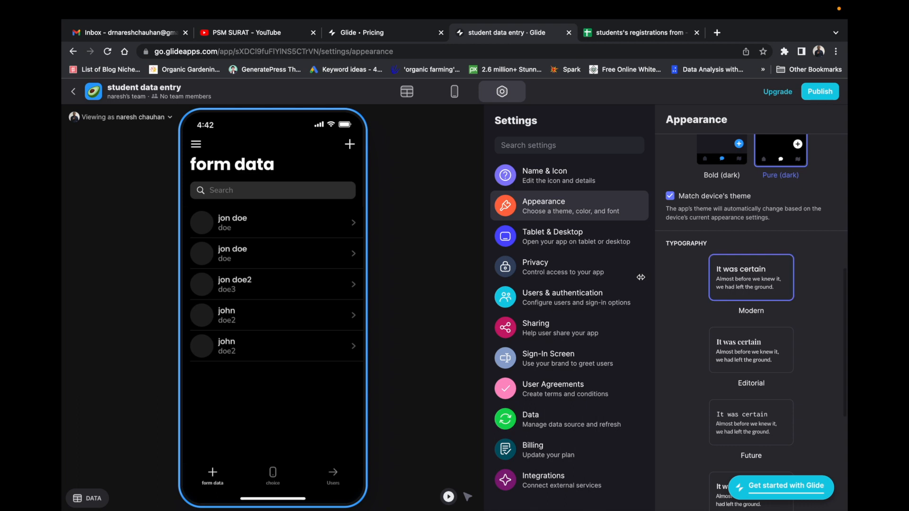
left_click(545, 267)
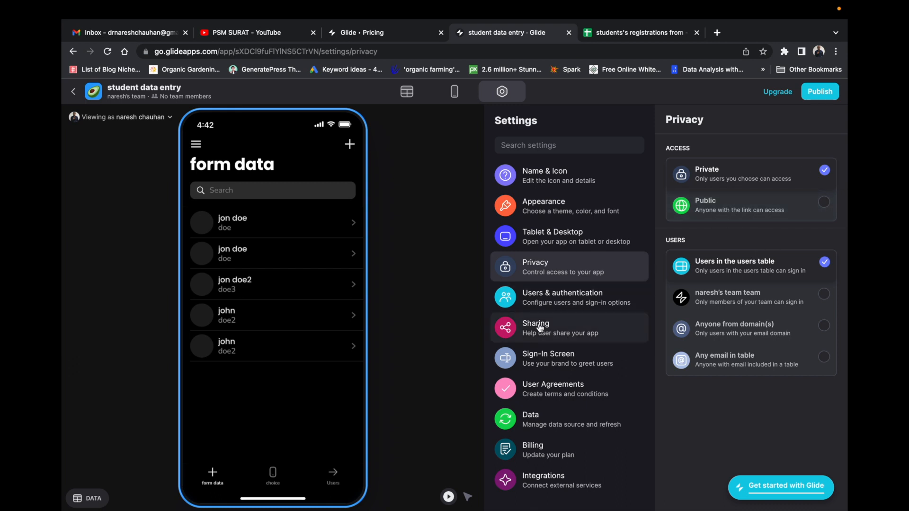
Turn on Allow Sign-in with Google, review sign-in, data source and integrations settings, then return to Layout.
left_click(567, 302)
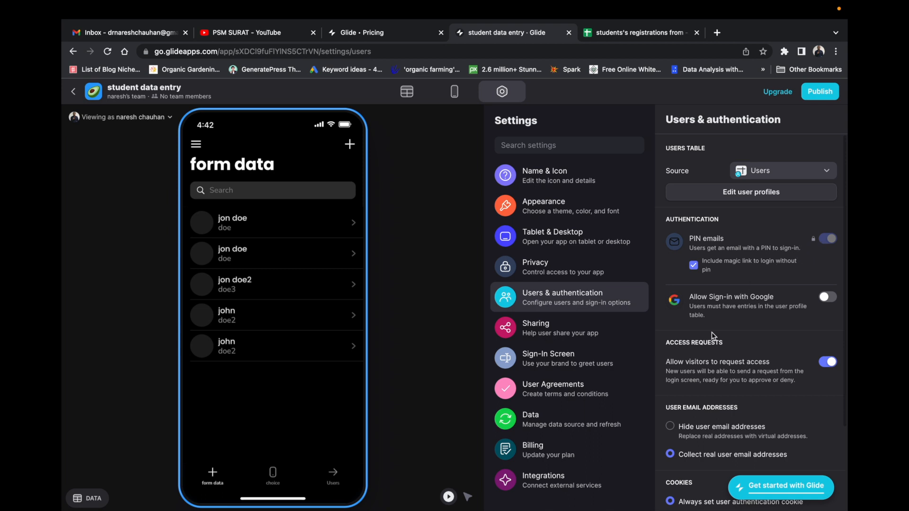
left_click(828, 299)
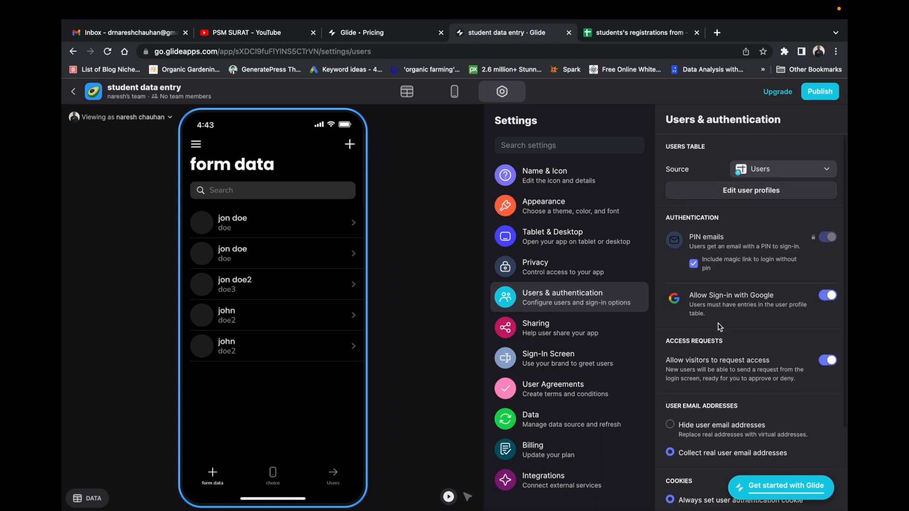
scroll(746, 361, "down", 1)
left_click(554, 358)
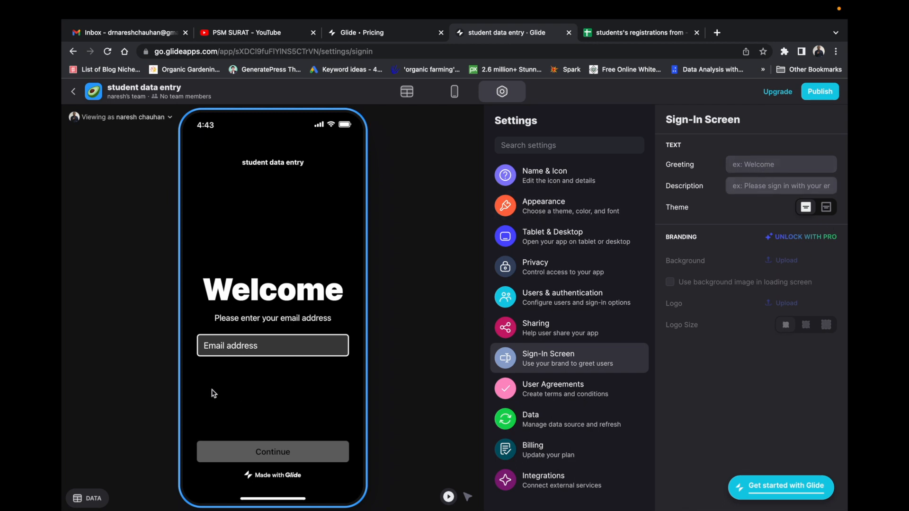
left_click(557, 420)
left_click(554, 481)
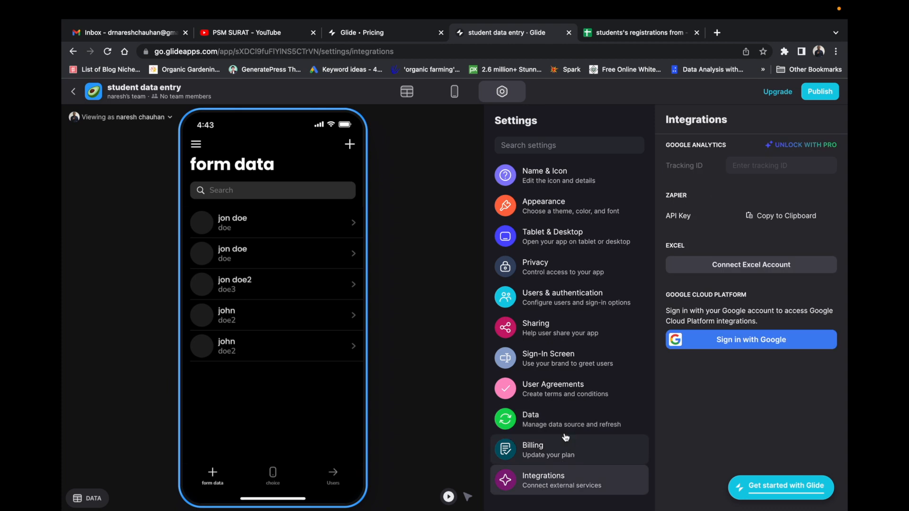
left_click(457, 97)
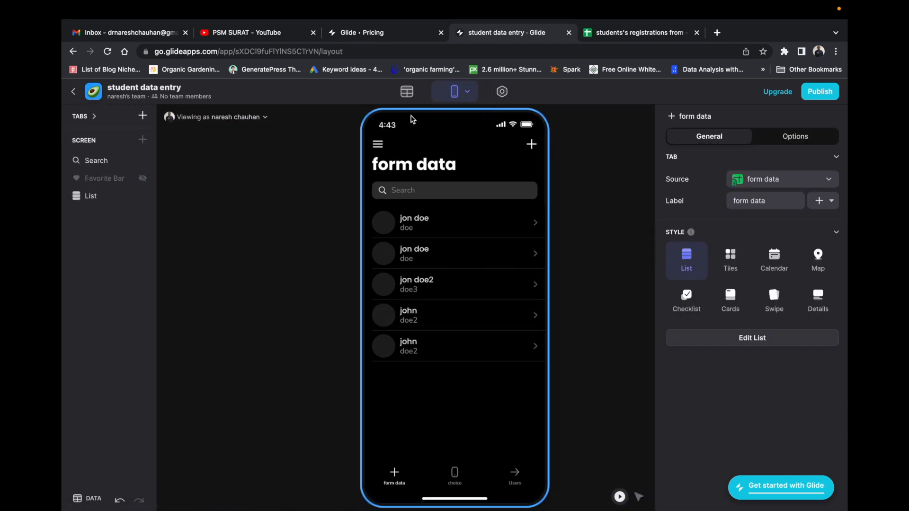
left_click(407, 94)
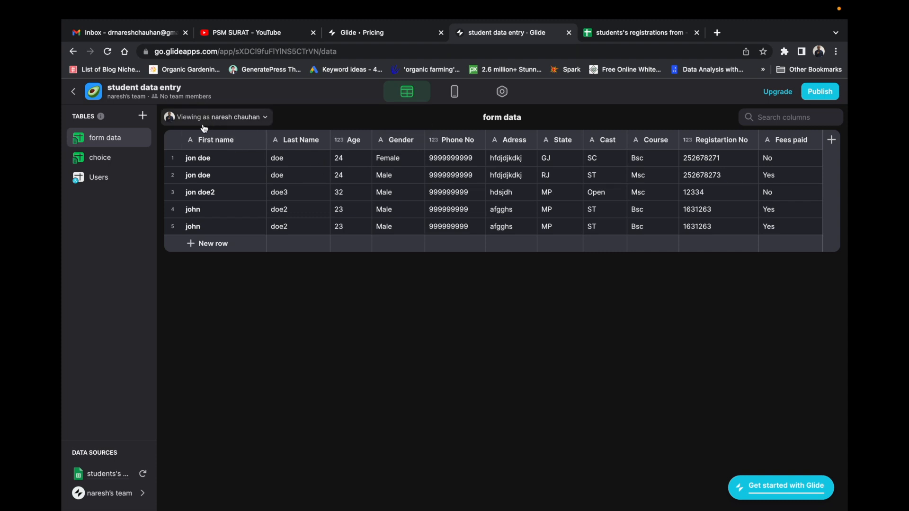
left_click(109, 166)
left_click(108, 139)
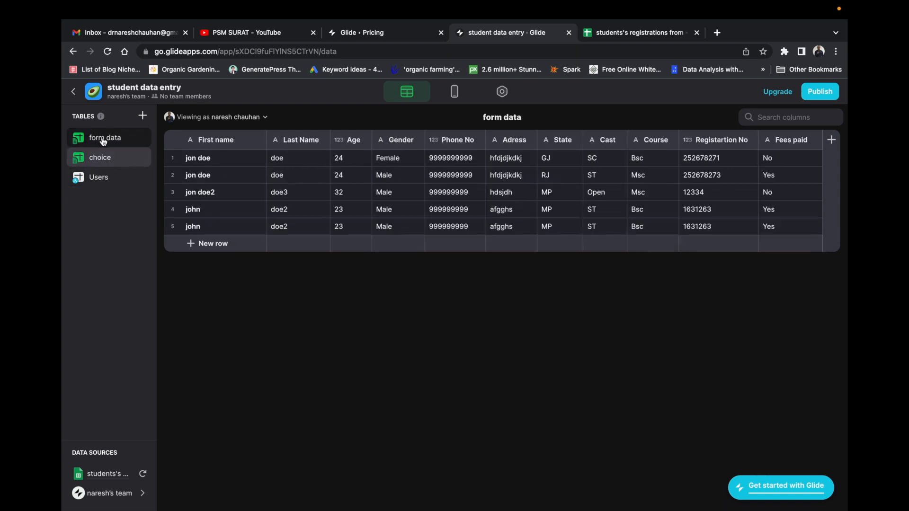
left_click(457, 97)
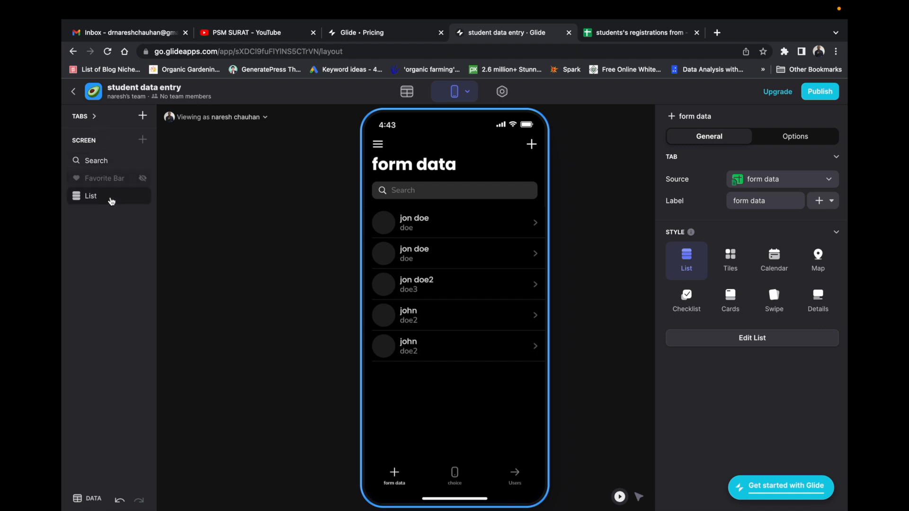
Hide the choice and Users tabs with their eye icons, keeping form data visible.
left_click(92, 122)
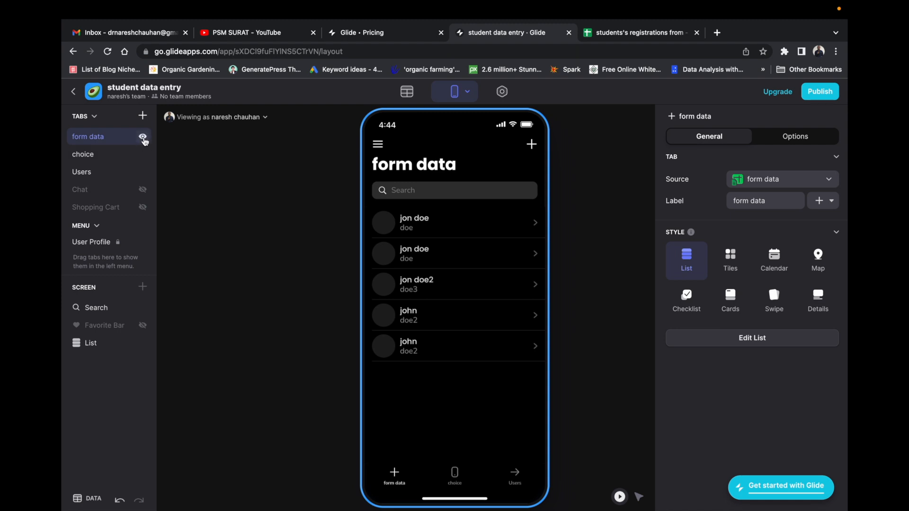
left_click(143, 137)
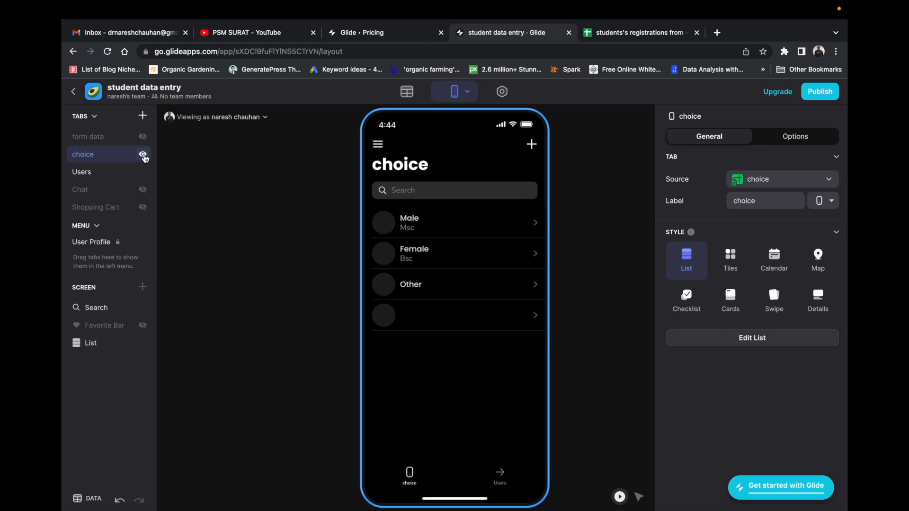
left_click(144, 155)
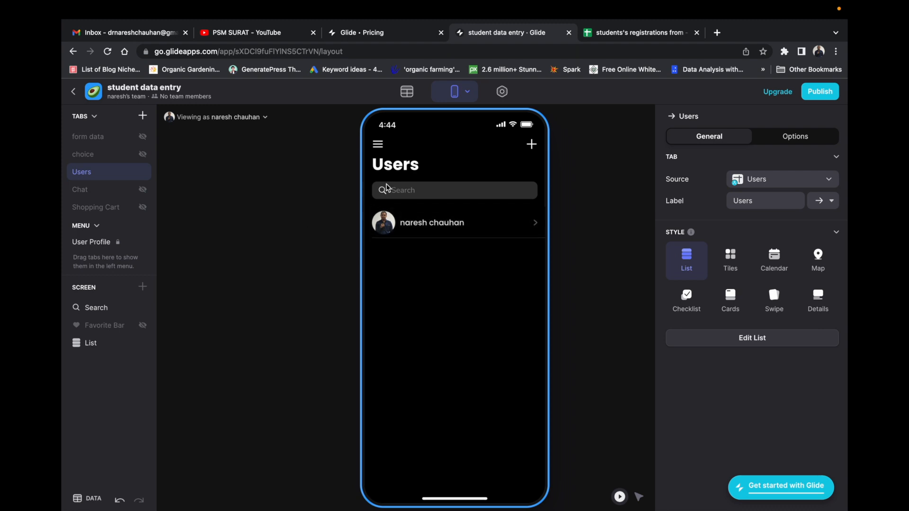
left_click(145, 174)
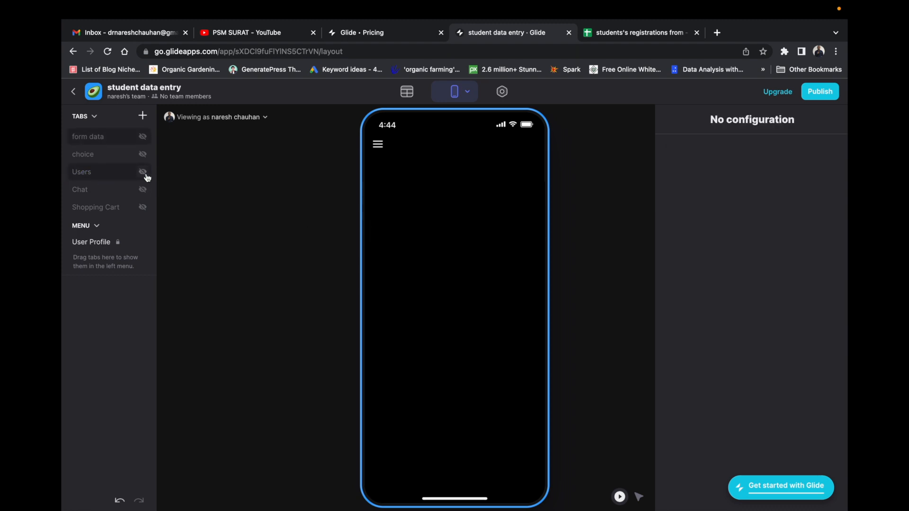
left_click(142, 137)
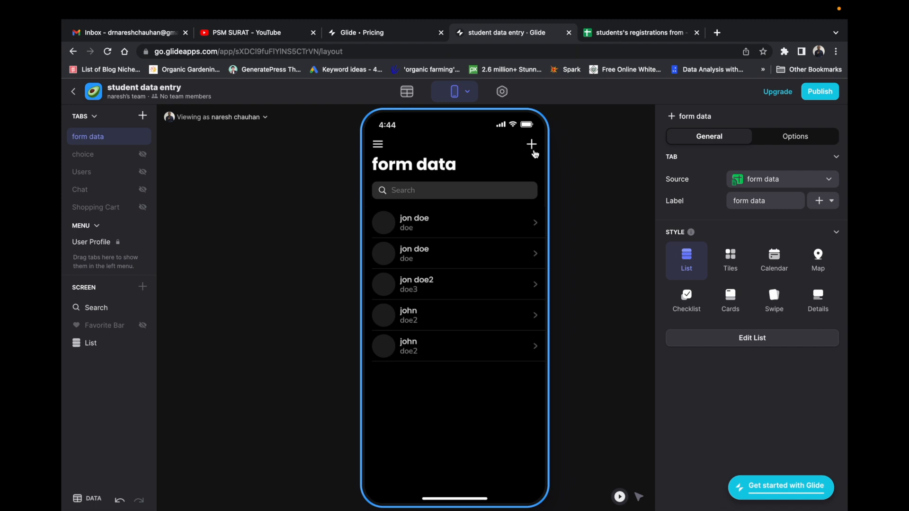
Review the add-student form's fields from First name to Fees paid, then return to the registrations spreadsheet.
left_click(532, 145)
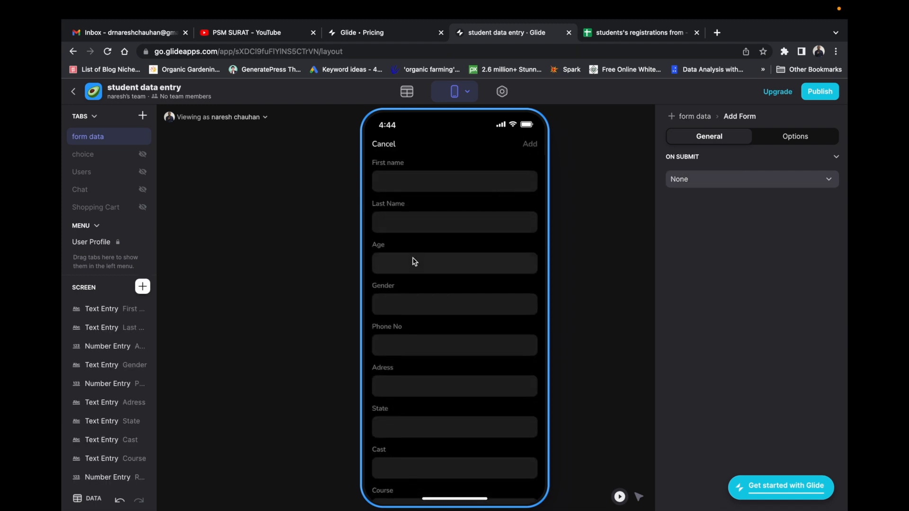
scroll(438, 299, "down", 1)
scroll(438, 299, "down", 1)
scroll(441, 299, "up", 2)
scroll(438, 334, "down", 3)
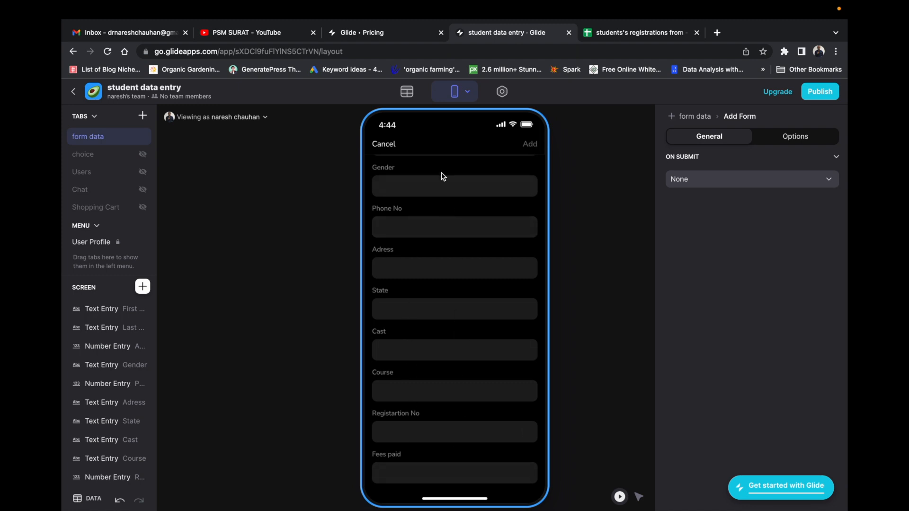
left_click(659, 33)
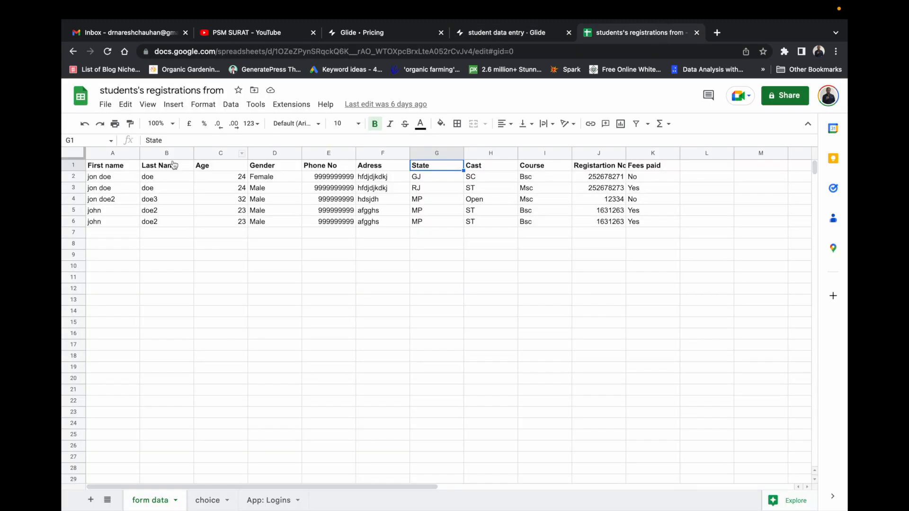
Open and dismiss the spreadsheet's file options, then return to the student data entry app editor.
left_click(106, 105)
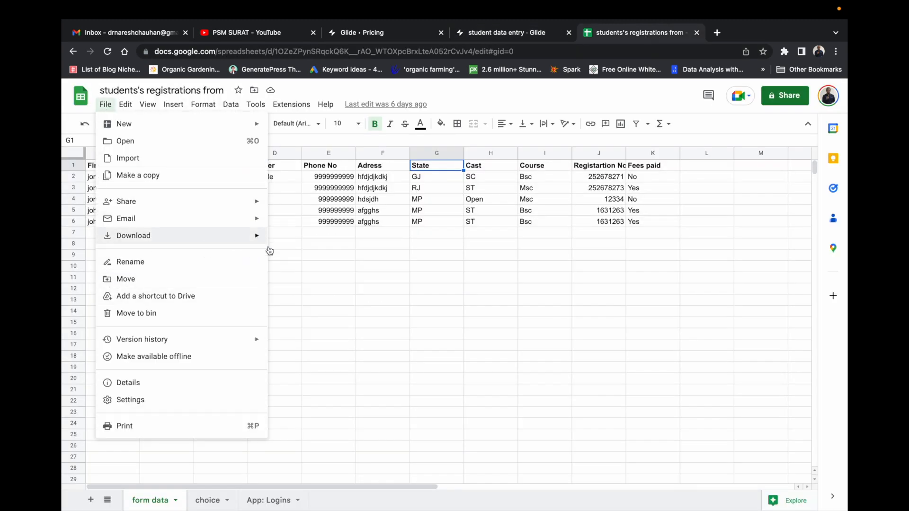
left_click(620, 94)
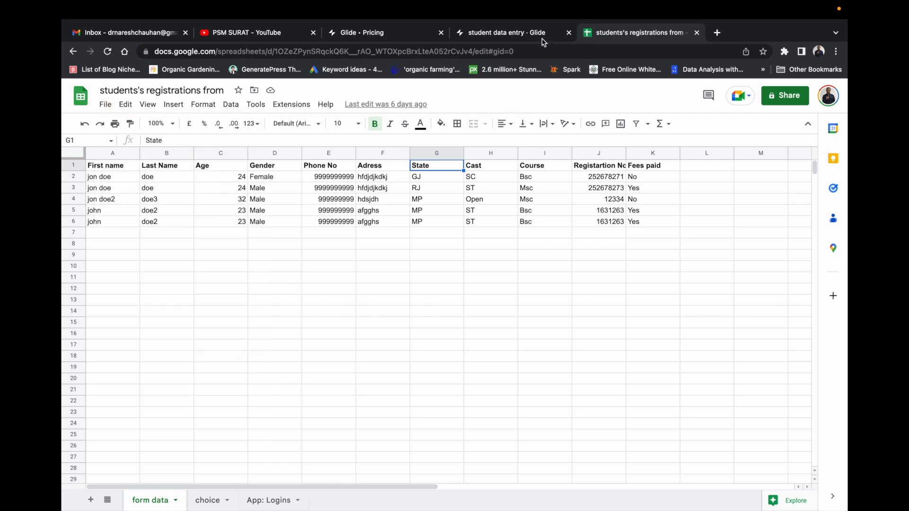
left_click(531, 34)
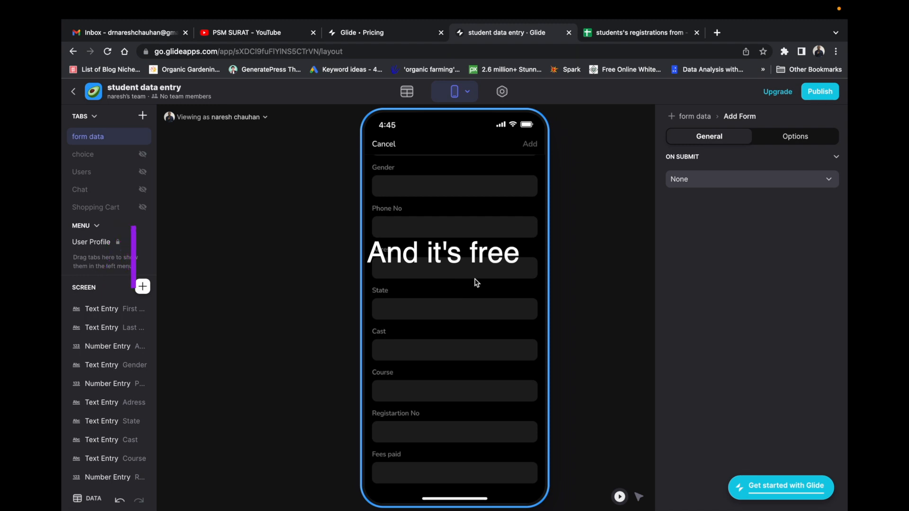
left_click(387, 147)
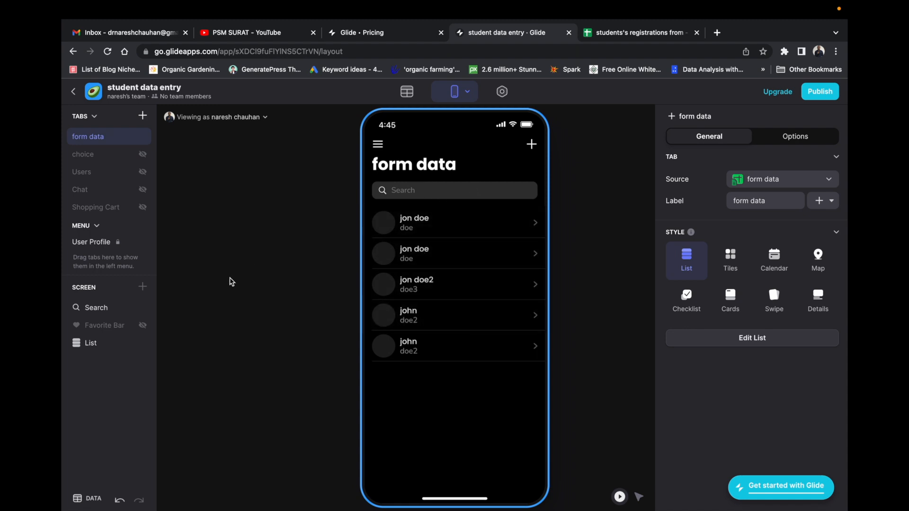
left_click(529, 146)
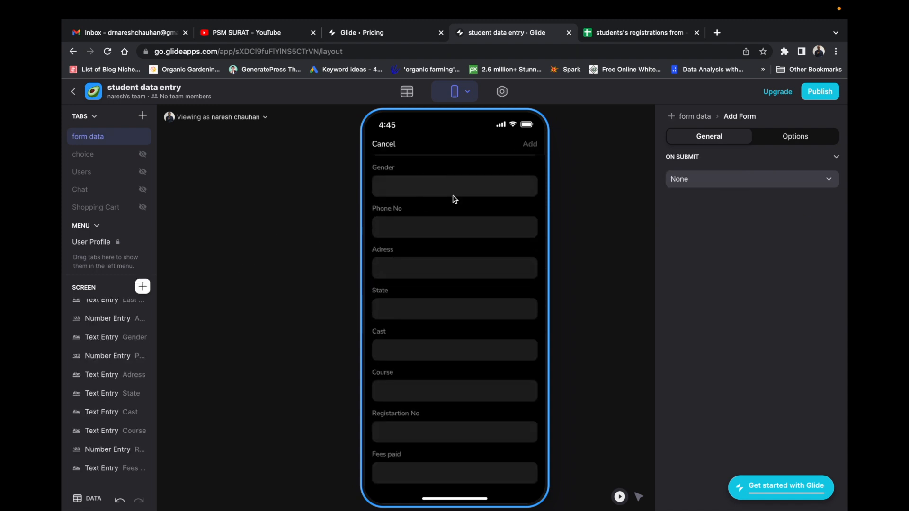
scroll(409, 182, "up", 3)
left_click(403, 179)
left_click(398, 220)
scroll(406, 223, "down", 1)
left_click(404, 242)
type("-3")
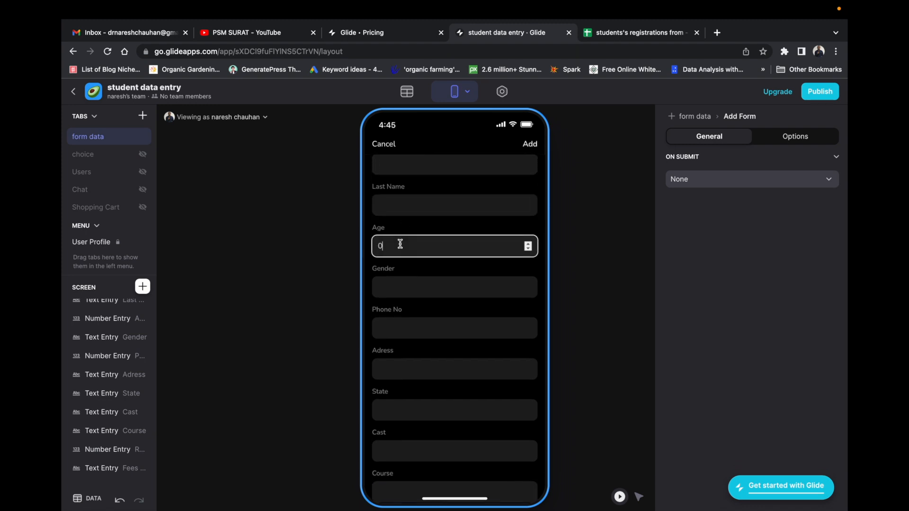
left_click(382, 293)
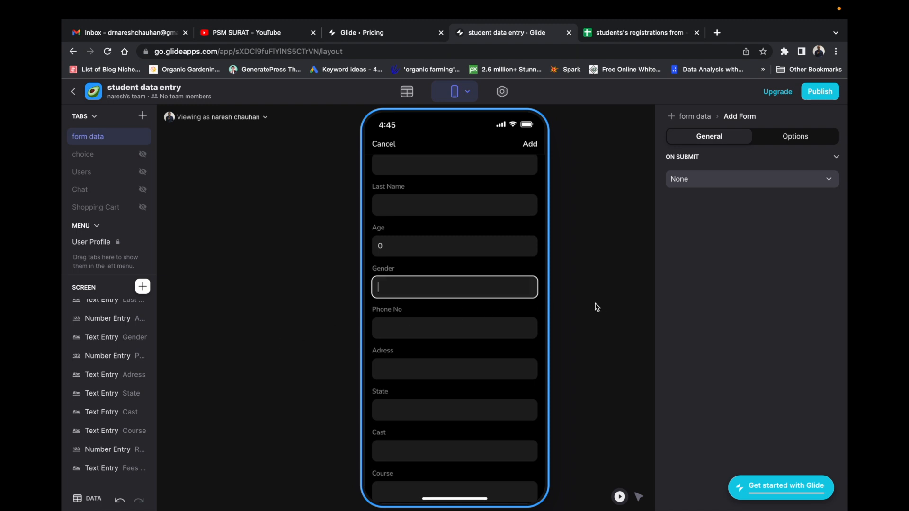
left_click(285, 300)
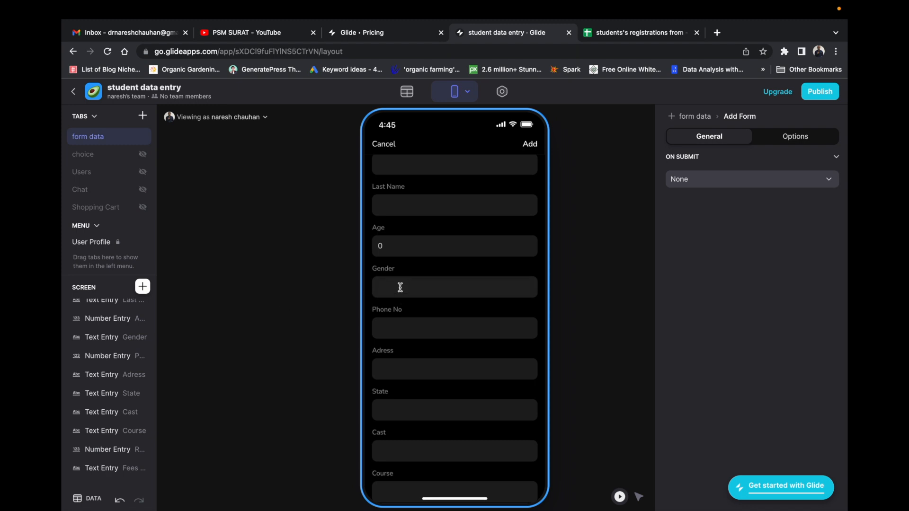
left_click(291, 314)
scroll(483, 480, "down", 5)
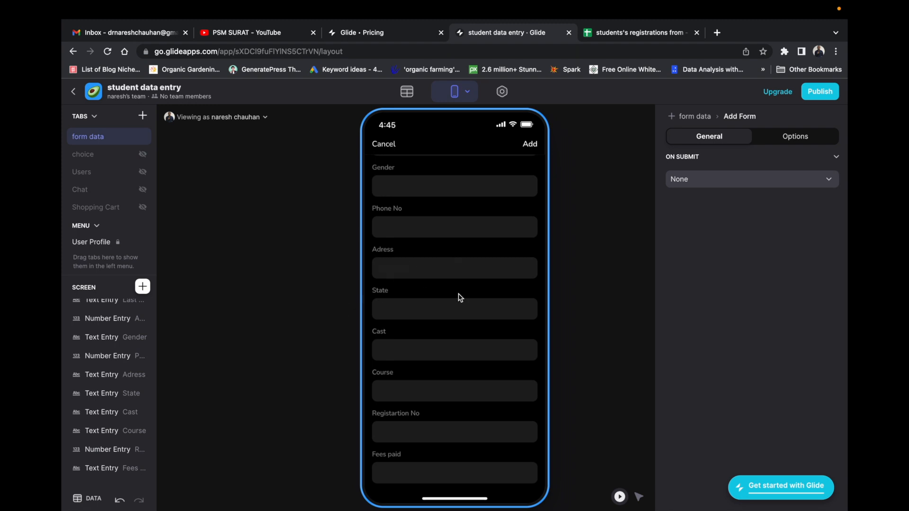
mouse_move(137, 390)
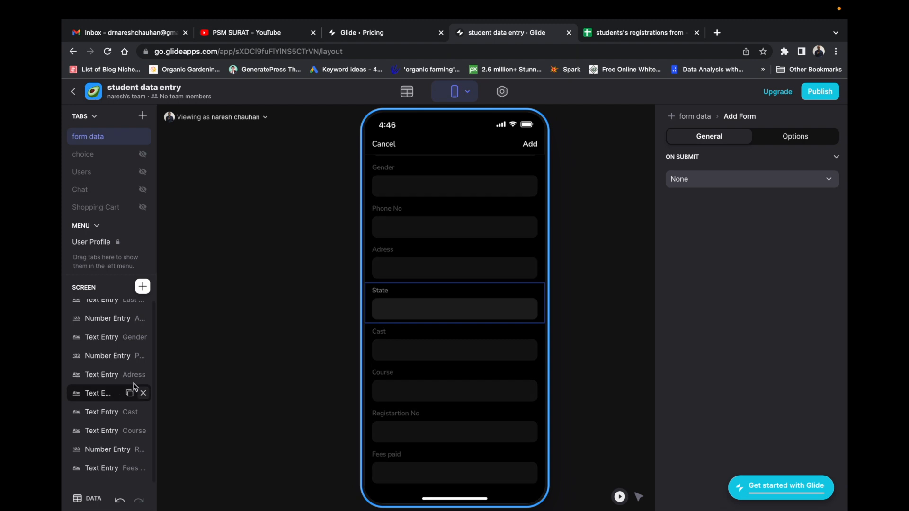
scroll(110, 369, "up", 1)
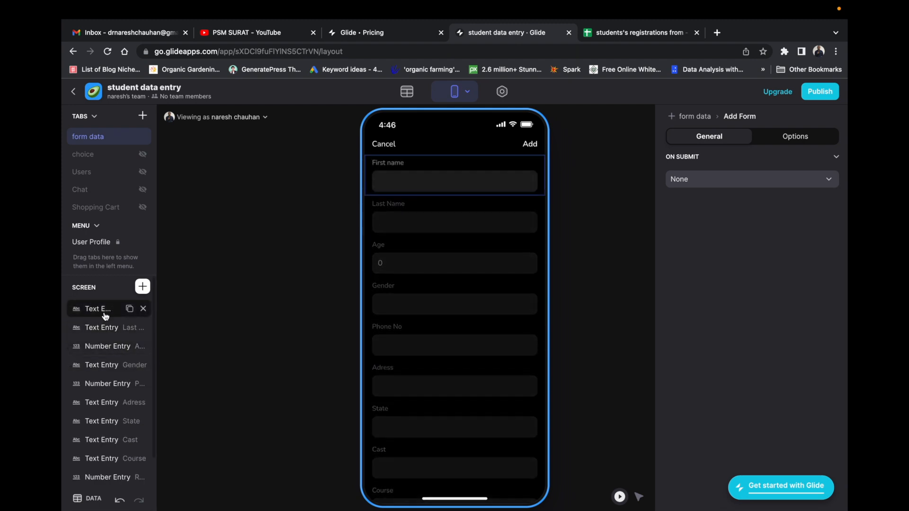
mouse_move(116, 370)
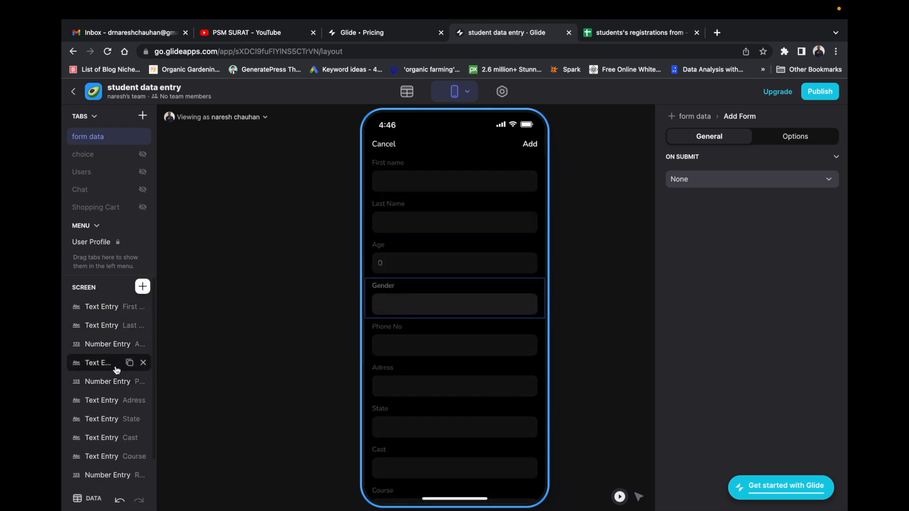
Delete the Gender text field so Phone No follows Age, and open the component library.
left_click(114, 367)
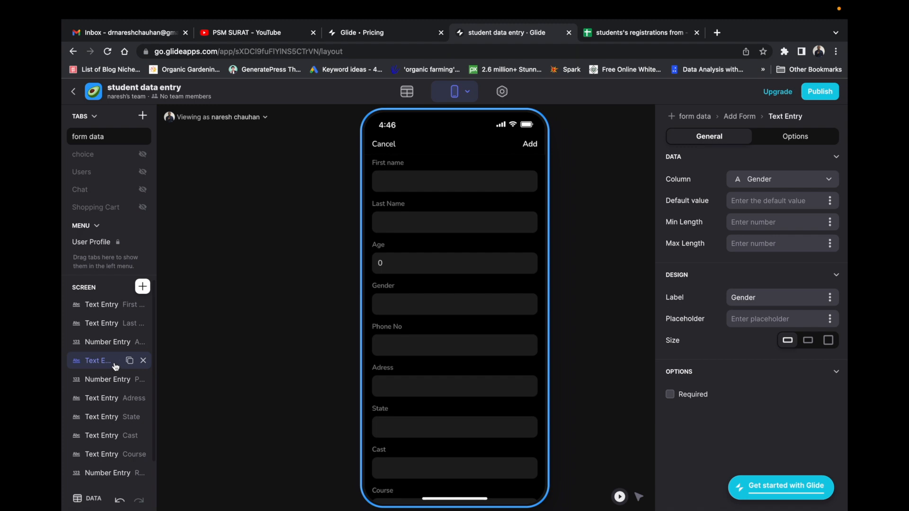
scroll(115, 367, "down", 1)
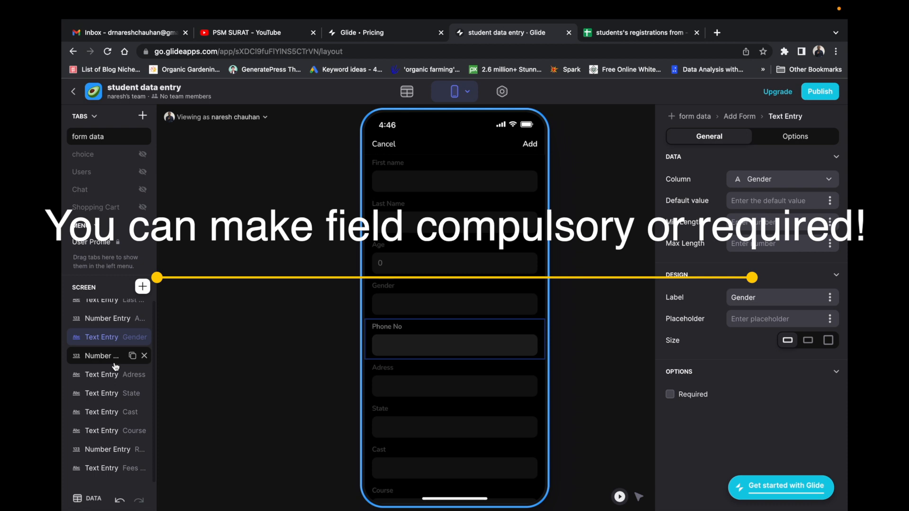
left_click(143, 337)
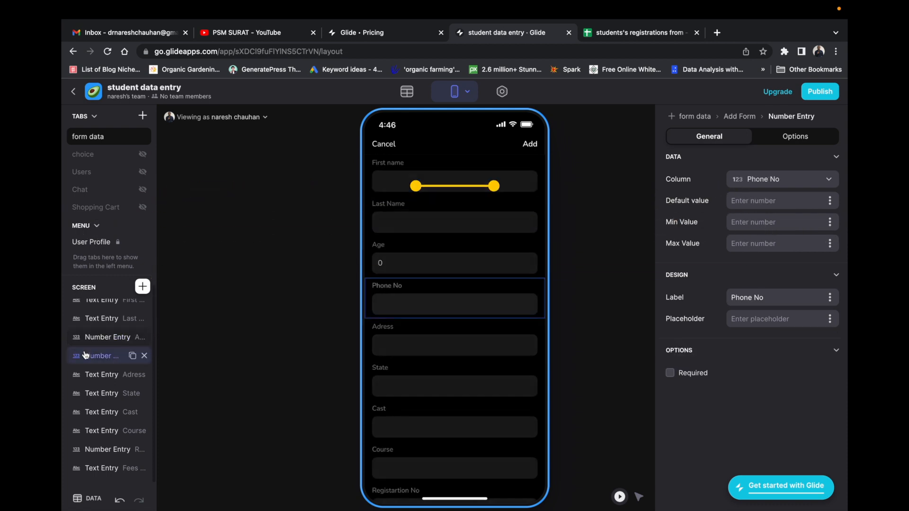
left_click(143, 287)
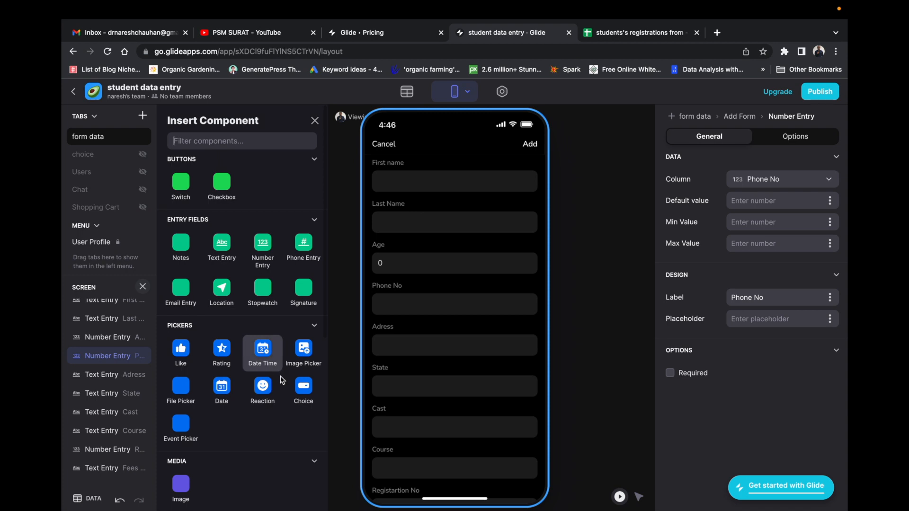
Add a Choice component to the add form and rename it gender.
left_click(304, 389)
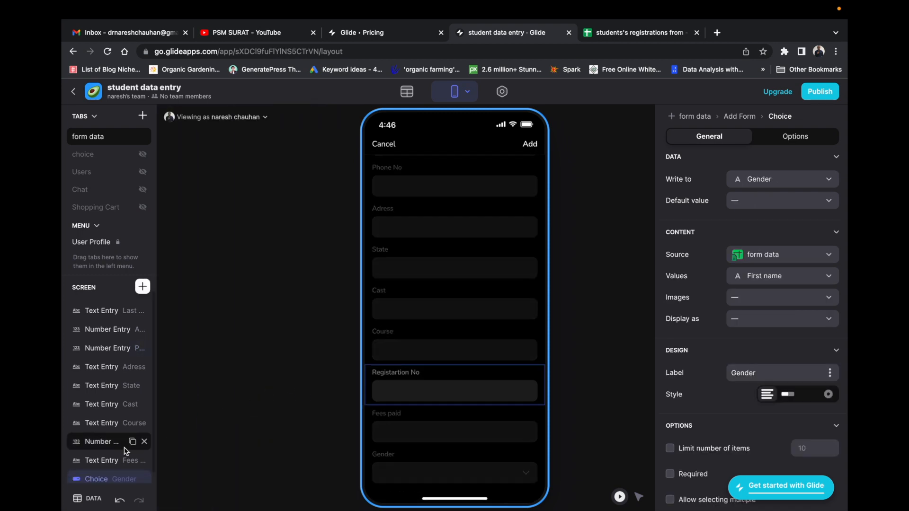
double_click(105, 474)
type("gender")
key("Return")
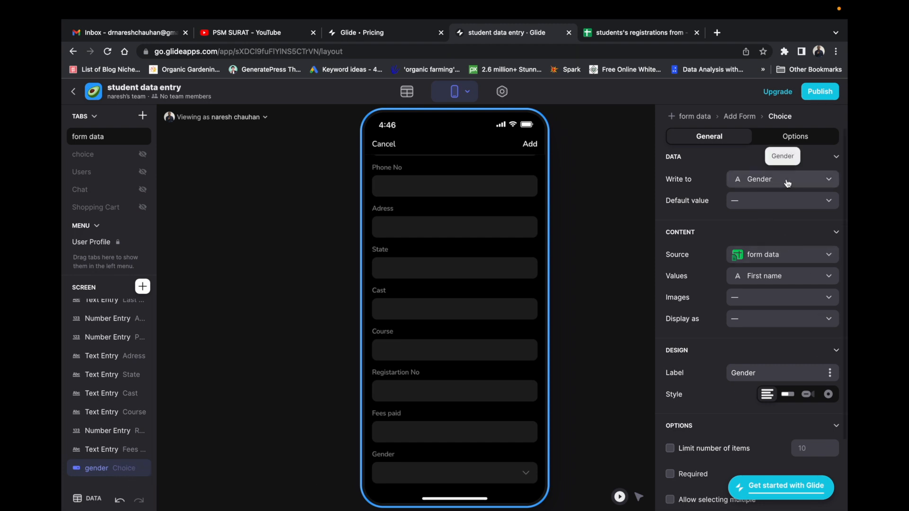
Feed the gender choice from the choice sheet's Gender column, make it required, and test Male.
left_click(785, 260)
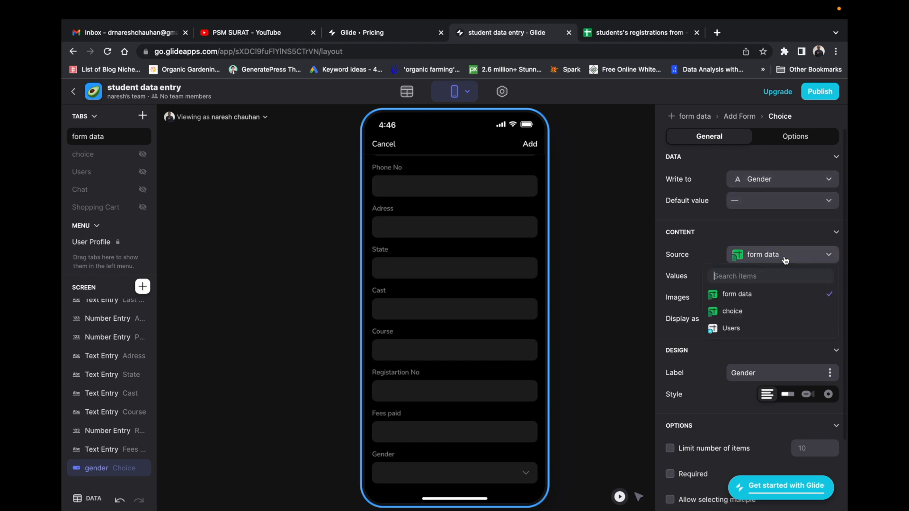
left_click(751, 314)
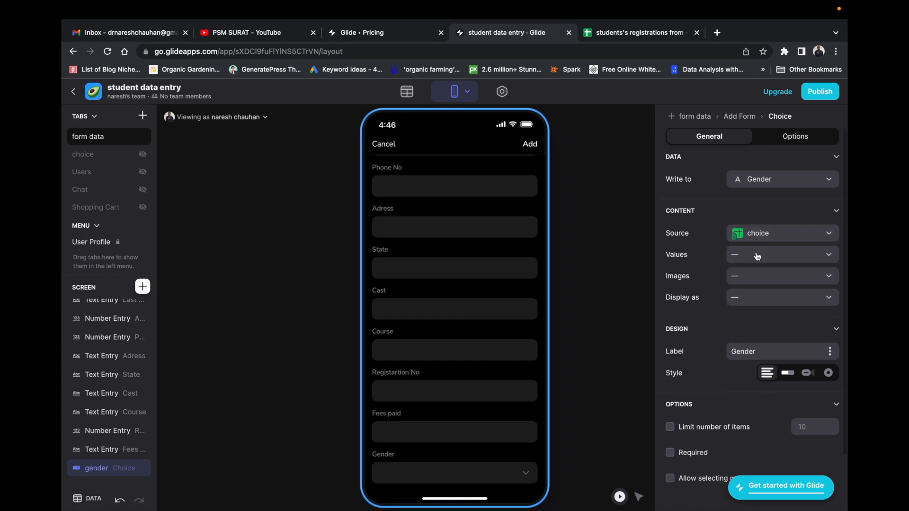
left_click(781, 256)
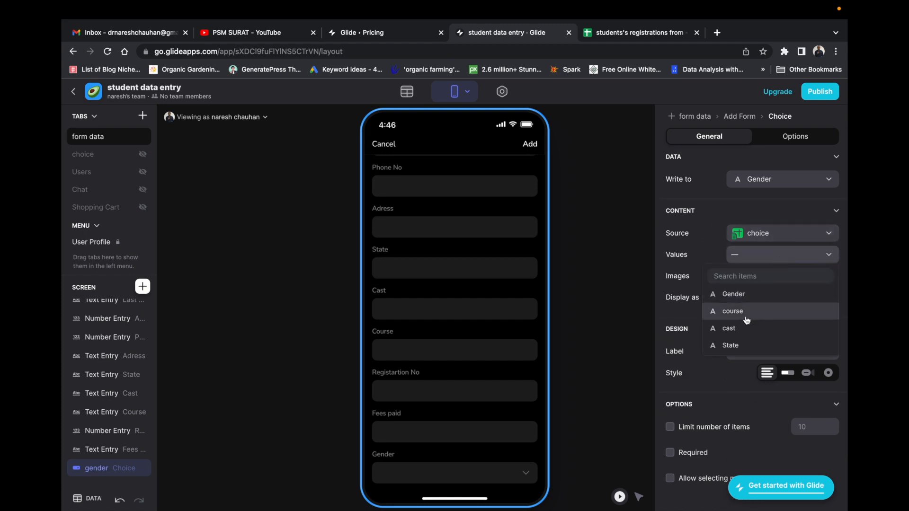
left_click(752, 298)
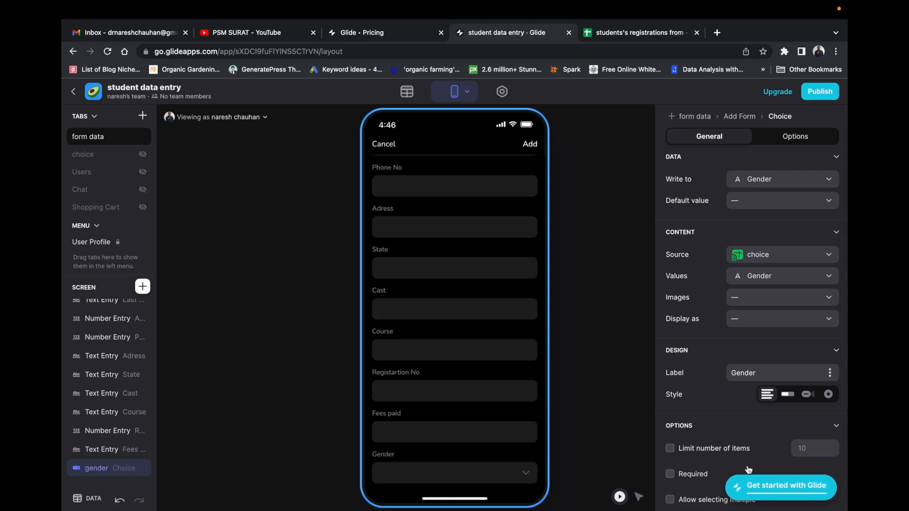
scroll(718, 403, "down", 1)
left_click(671, 456)
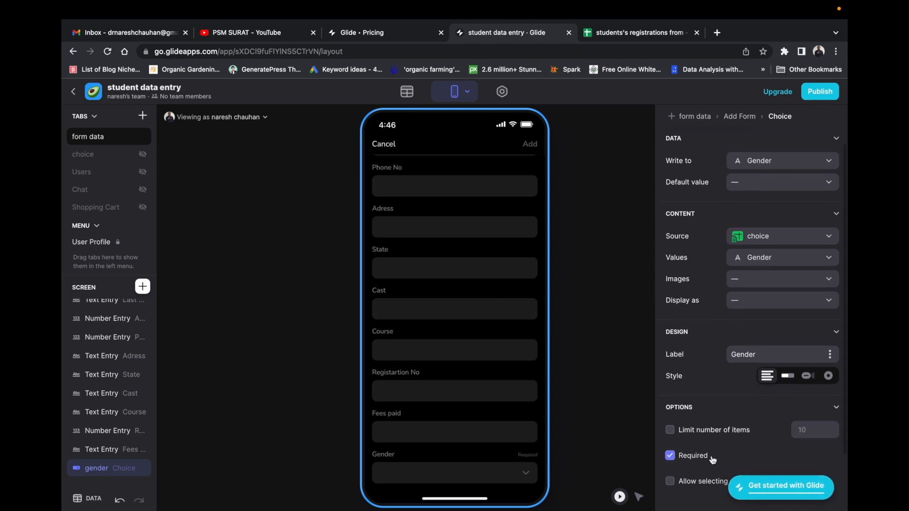
scroll(737, 220, "up", 1)
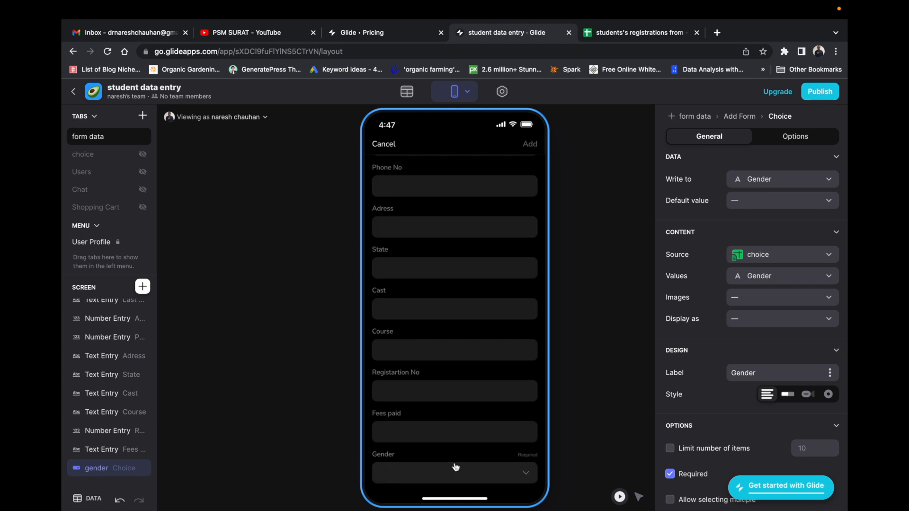
left_click(520, 476)
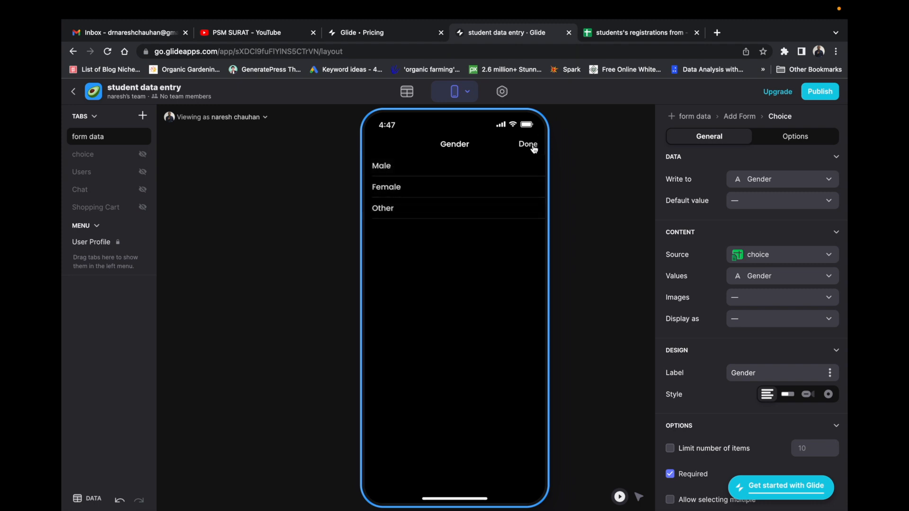
left_click(387, 174)
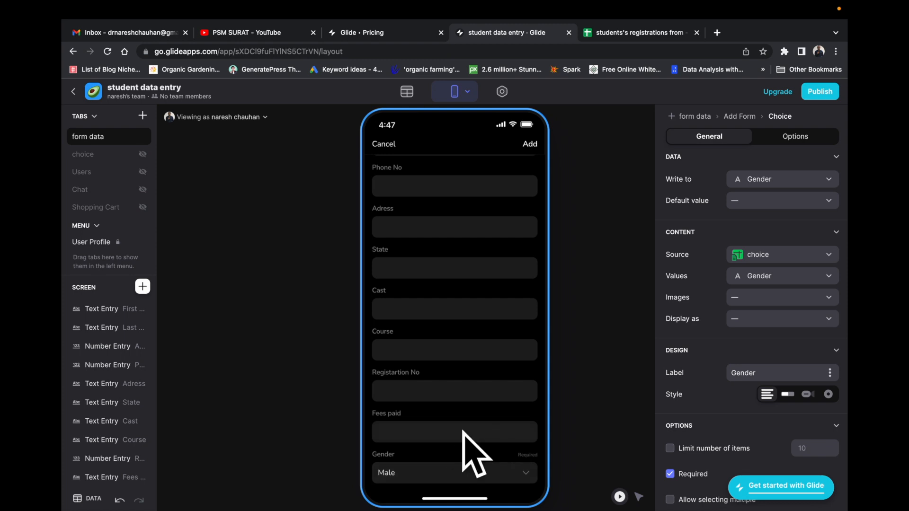
Move the gender choice up to sit directly below the Age number entry.
scroll(104, 455, "down", 1)
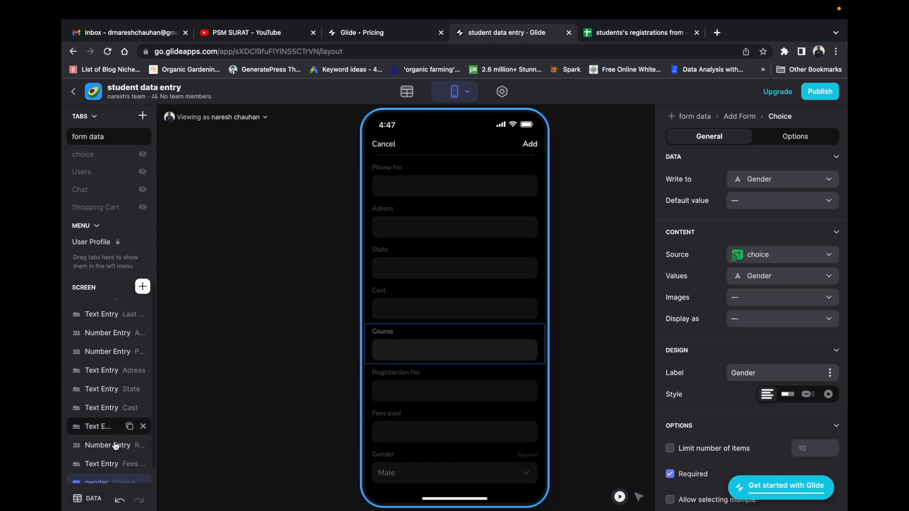
left_click_drag(78, 473, 66, 355)
scroll(432, 214, "up", 2)
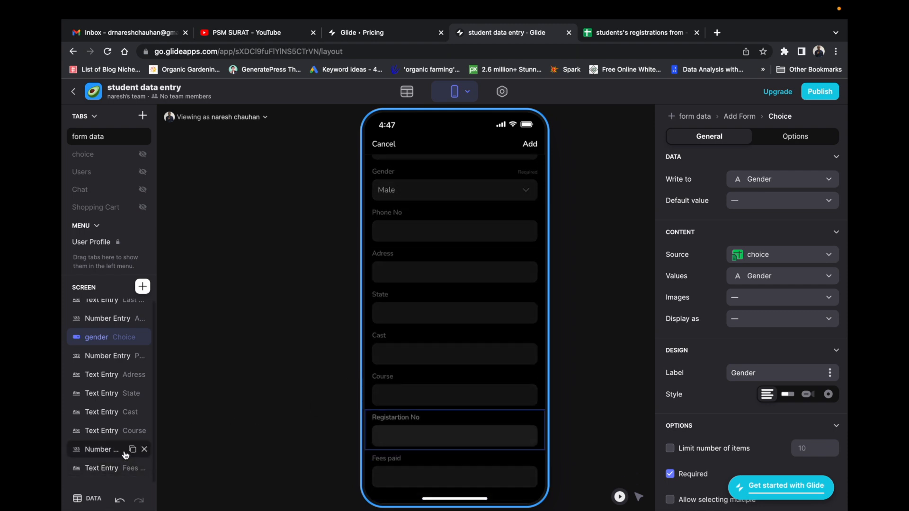
Delete the State text field from the form and open the component library.
scroll(106, 332, "up", 1)
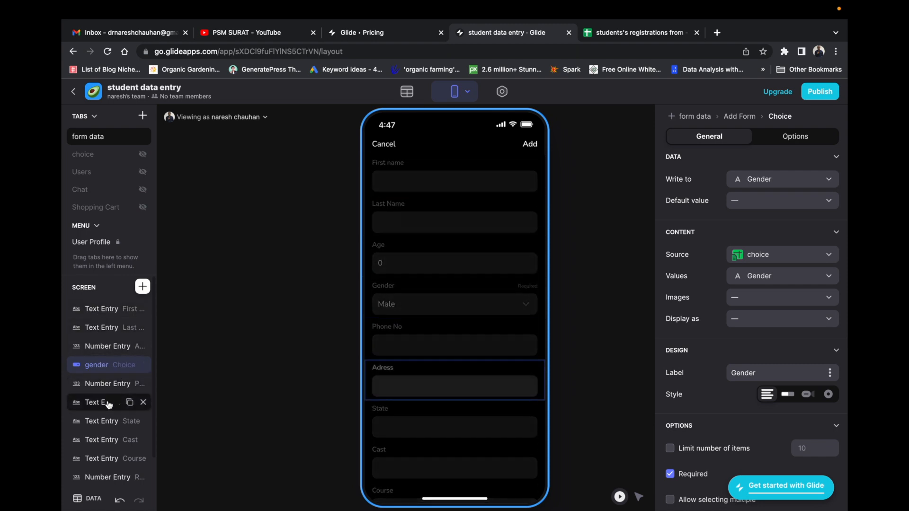
mouse_move(117, 428)
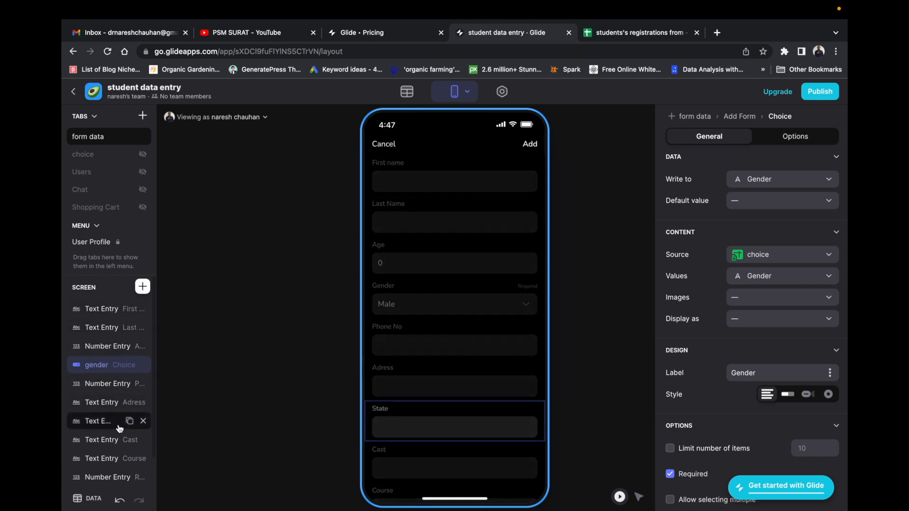
left_click(143, 422)
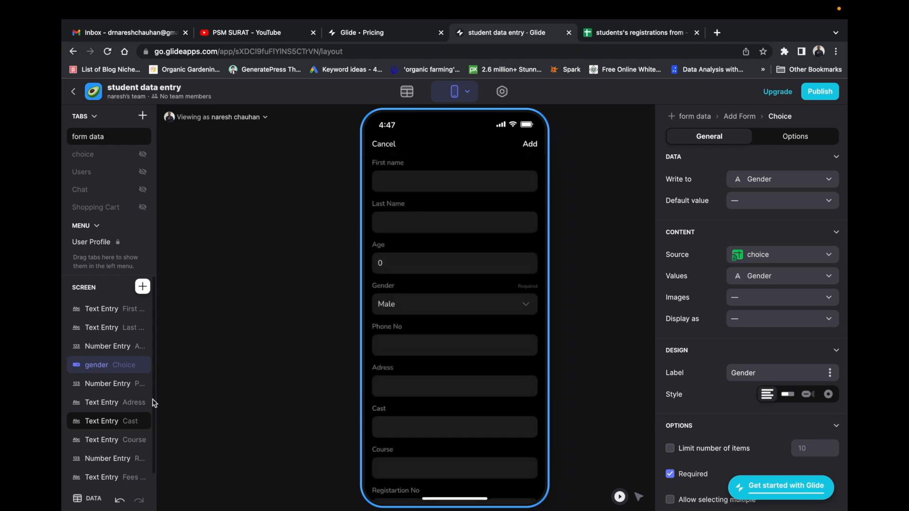
left_click(143, 286)
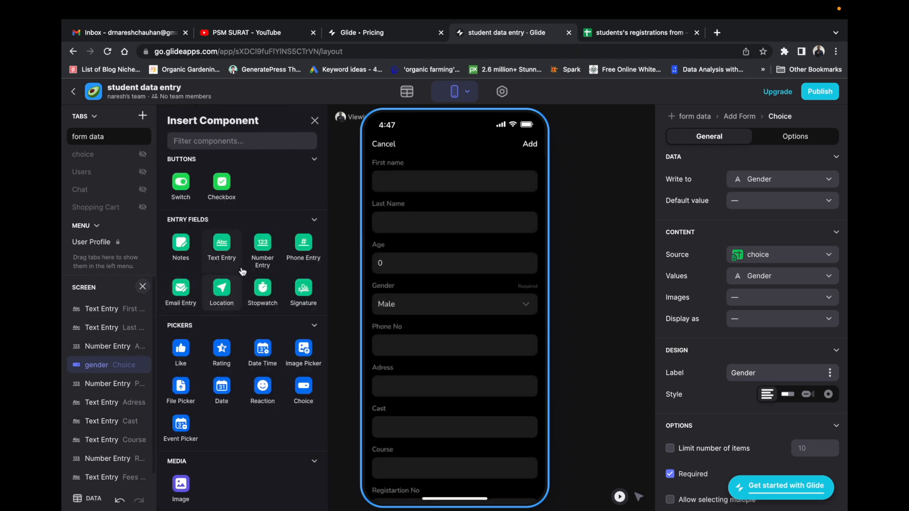
Add a Choice component at the end of the student form and name it State.
left_click(307, 388)
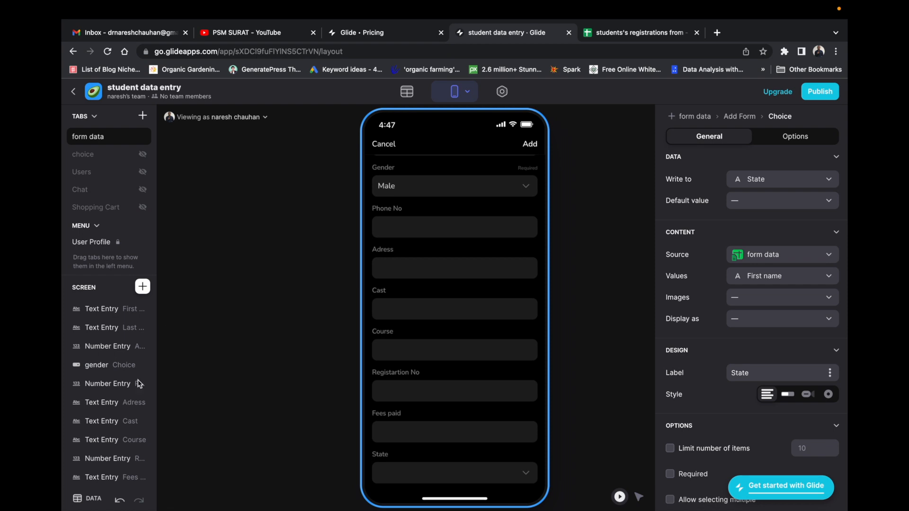
scroll(102, 477, "down", 2)
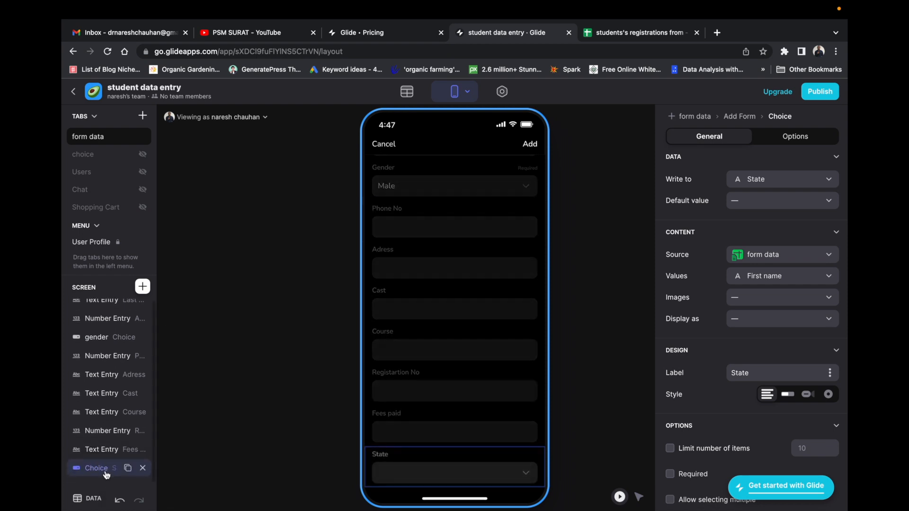
double_click(105, 471)
type("State")
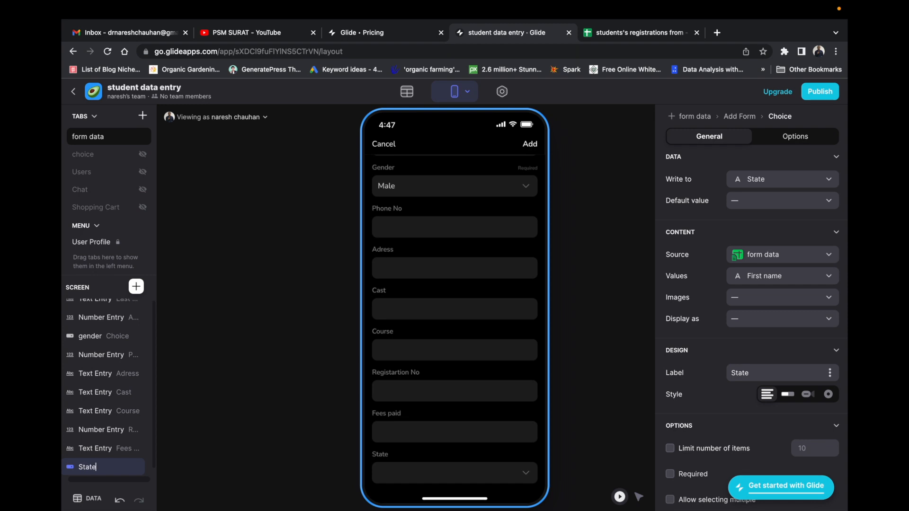
key("Return")
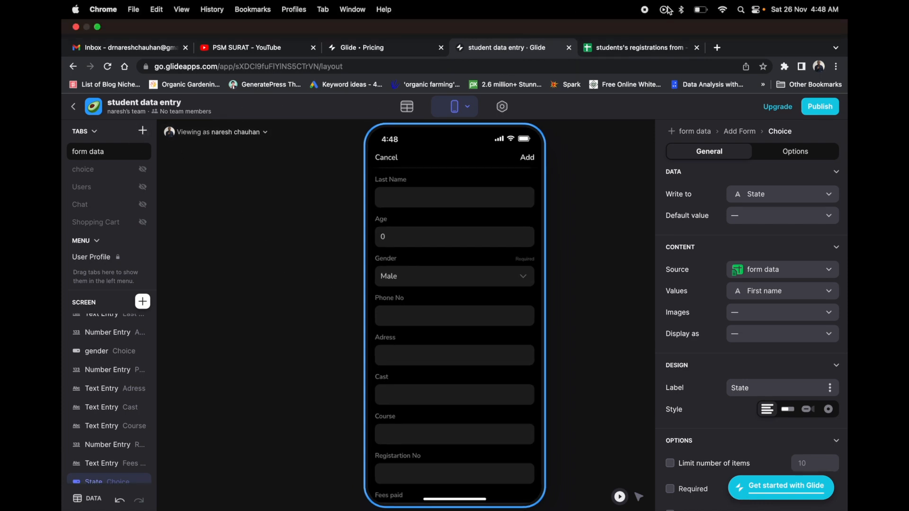
Close the form to show the form data list and drag across its entries.
left_click(110, 137)
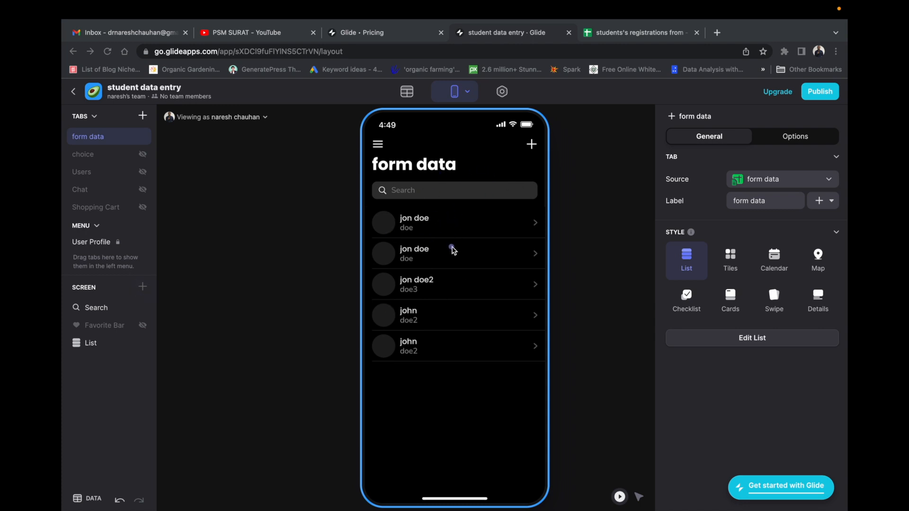
left_click_drag(443, 227, 492, 211)
left_click_drag(468, 247, 514, 231)
left_click_drag(469, 277, 515, 269)
left_click_drag(468, 311, 506, 302)
left_click_drag(464, 349, 482, 347)
left_click(625, 38)
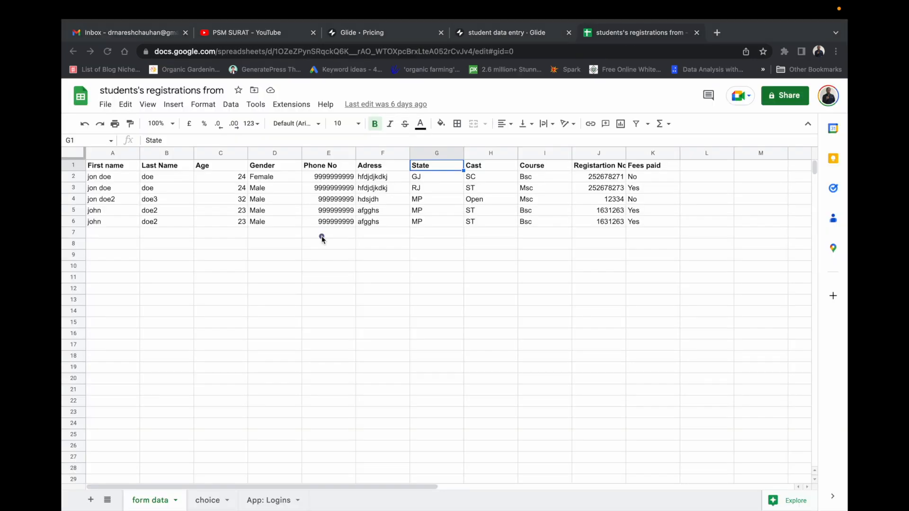
left_click_drag(312, 237, 444, 196)
left_click_drag(131, 208, 208, 188)
left_click(519, 37)
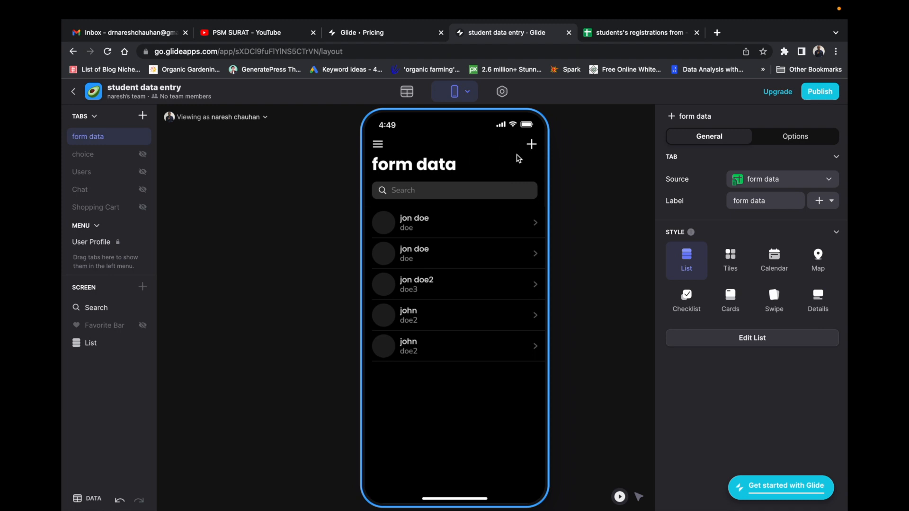
Open a jon doe student's details, then show the form data table in the data editor.
mouse_move(523, 149)
left_mouse_down()
mouse_move(526, 161)
mouse_move(545, 137)
mouse_move(513, 145)
left_mouse_up()
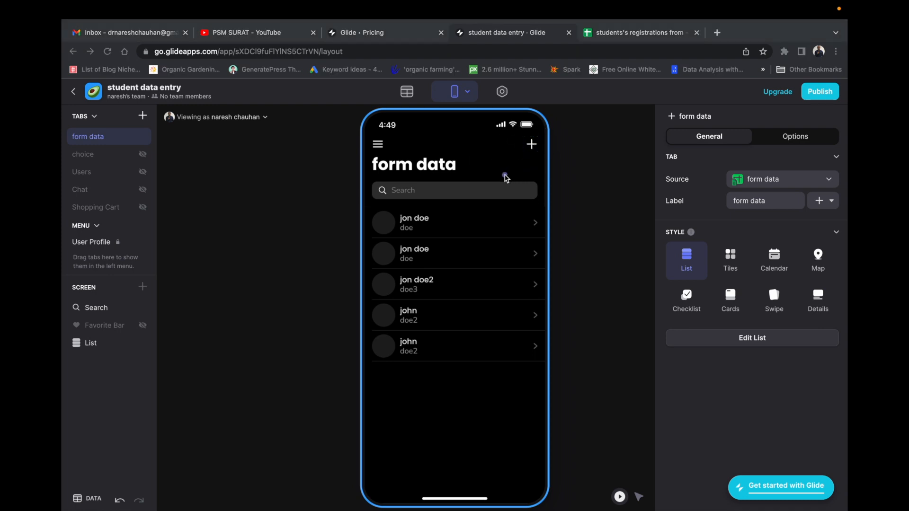
left_click(418, 226)
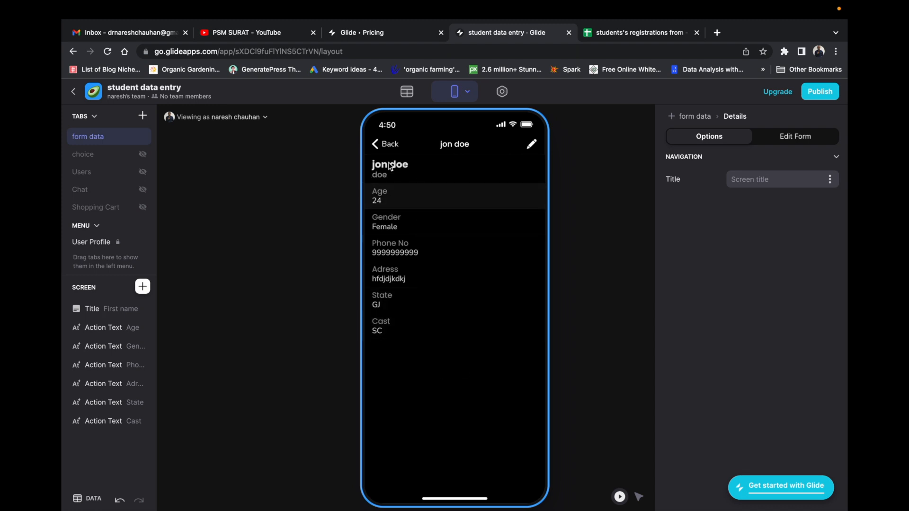
left_click(379, 149)
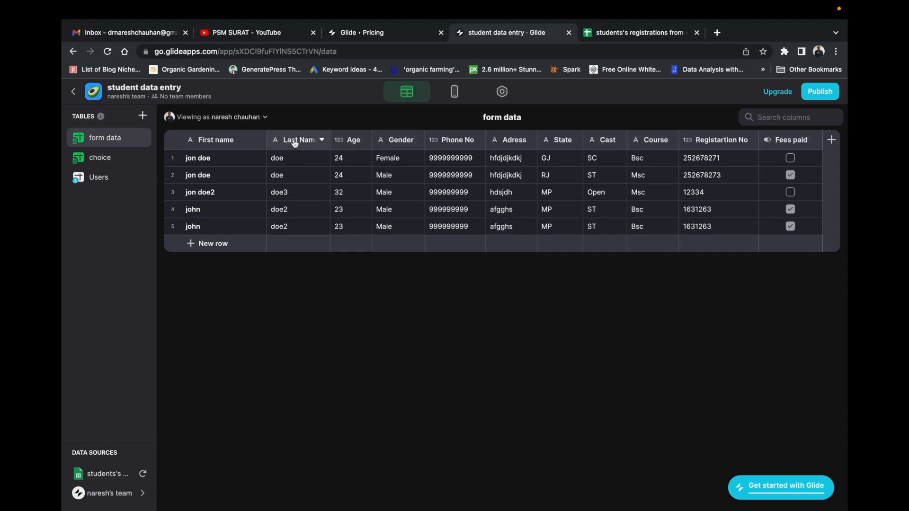
Inspect the Last Name column's type options without changing them, then view jon doe's details screen.
left_click(321, 140)
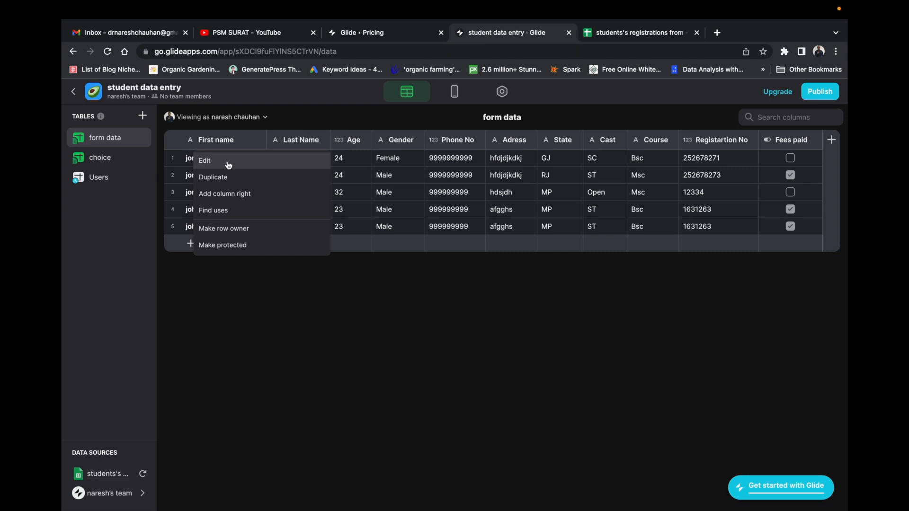
left_click(228, 165)
left_click(428, 184)
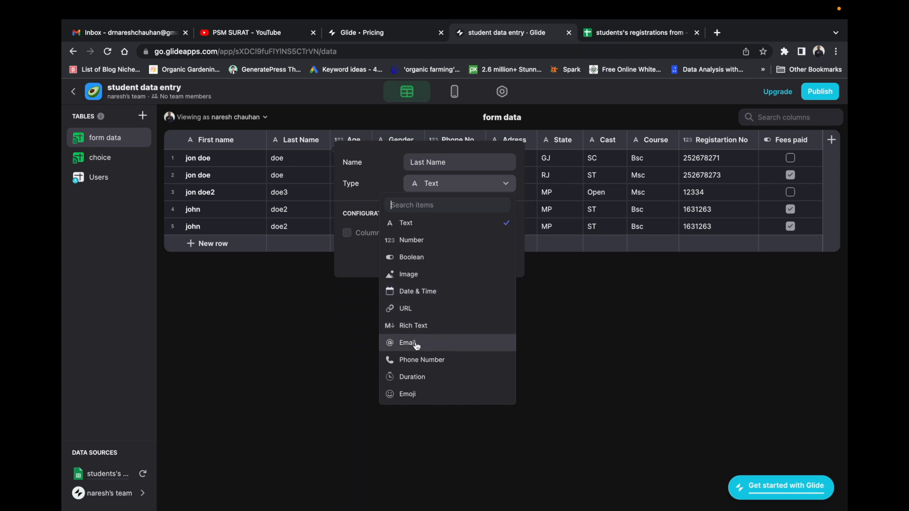
left_click(682, 369)
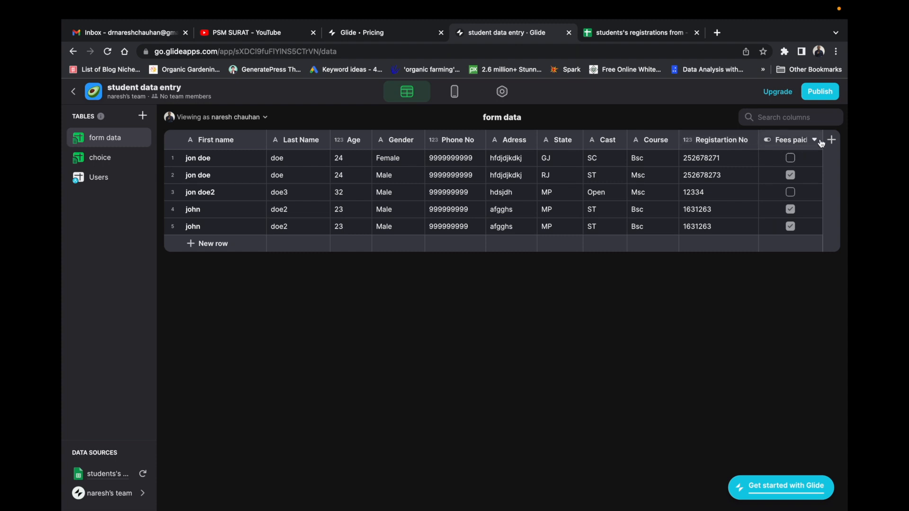
left_click(455, 92)
left_click(440, 231)
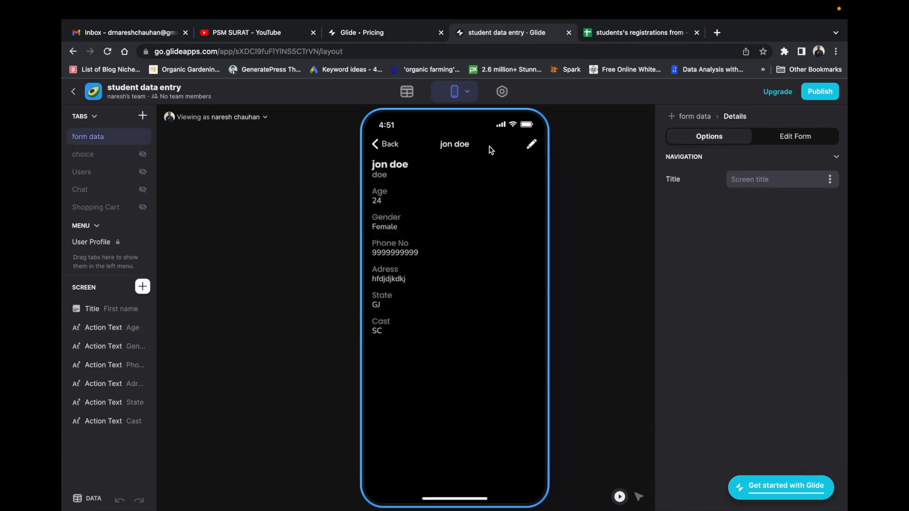
Preview the student's edit form, cancel it, and go back to the form data list.
left_click(533, 147)
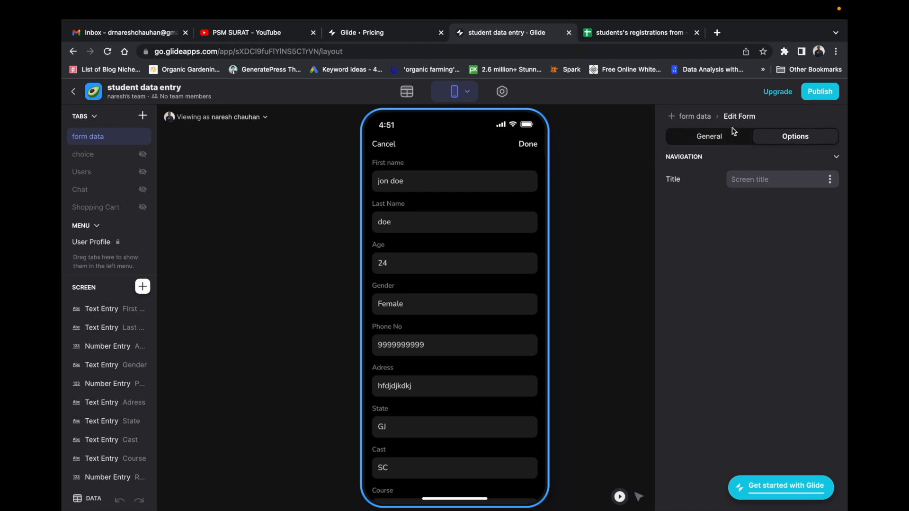
left_click(389, 151)
left_click(382, 145)
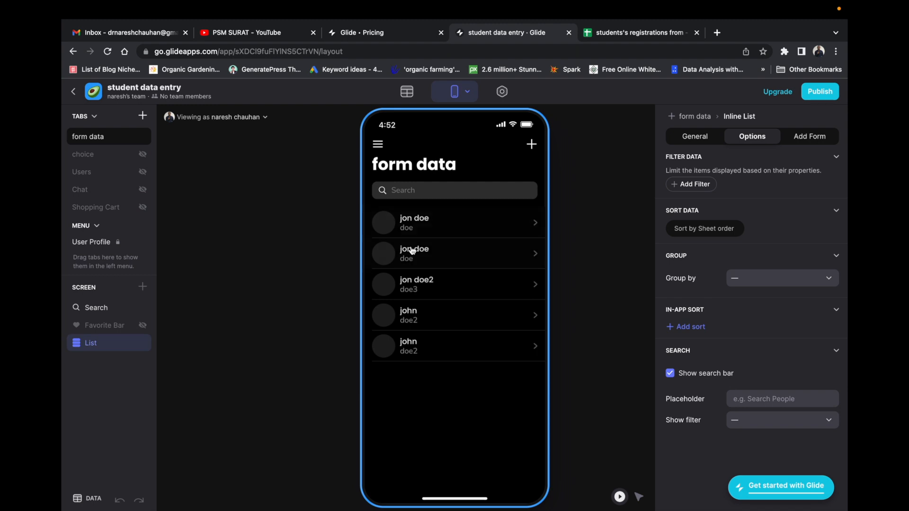
Preview the add-student form's fields, then switch to the student registrations spreadsheet.
left_click(531, 144)
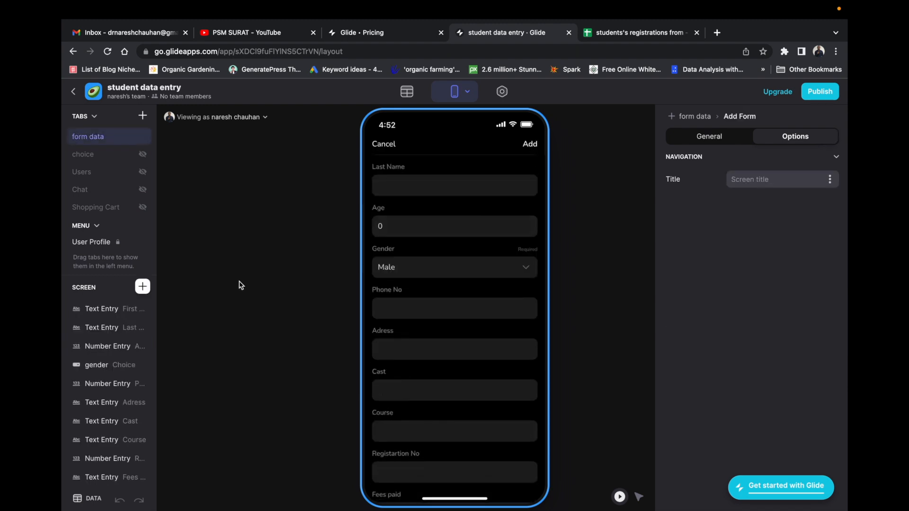
scroll(447, 240, "down", 1)
key("ctrl+Tab")
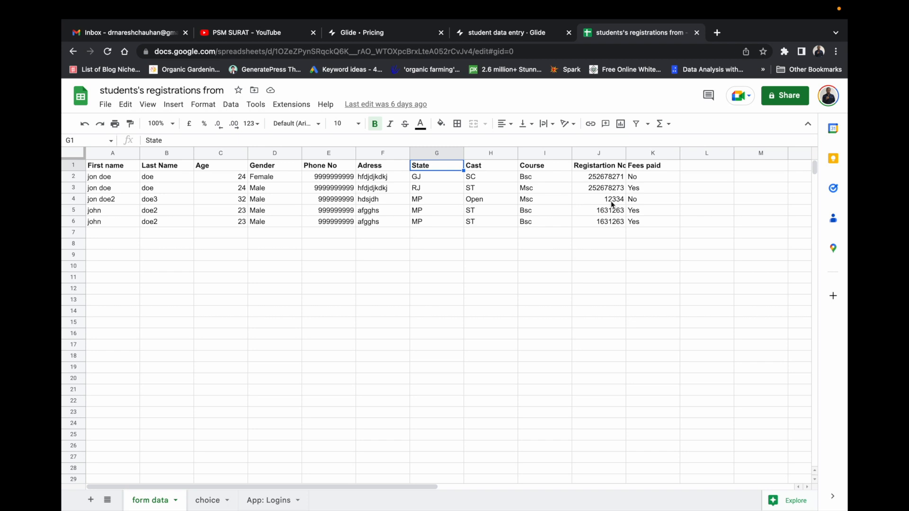
Begin a new column heading 'da' in cell L1, right after Fees paid.
left_click(695, 169)
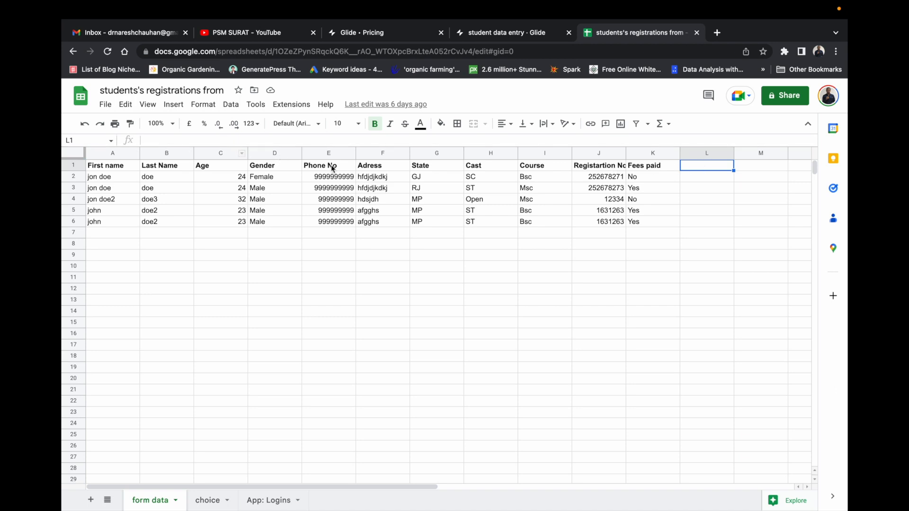
type("da")
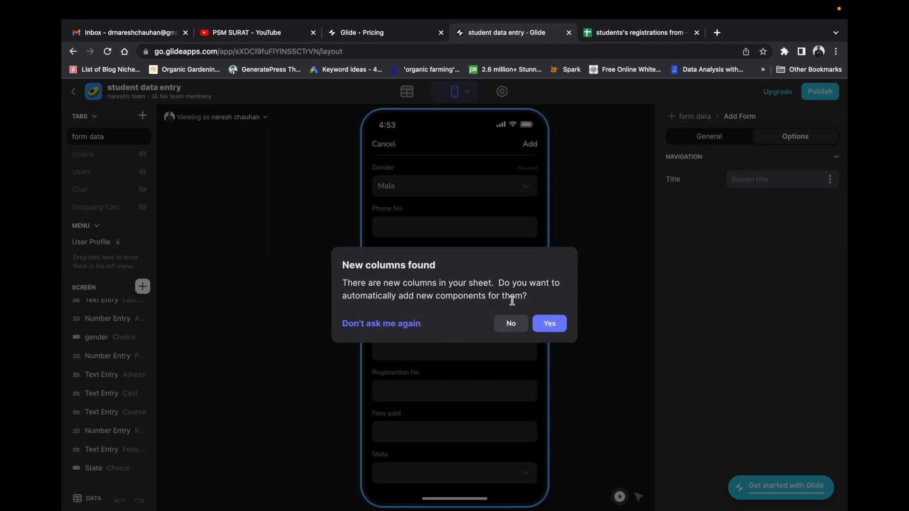
Accept components for the new sheet columns and reopen the add-student form.
left_click(548, 326)
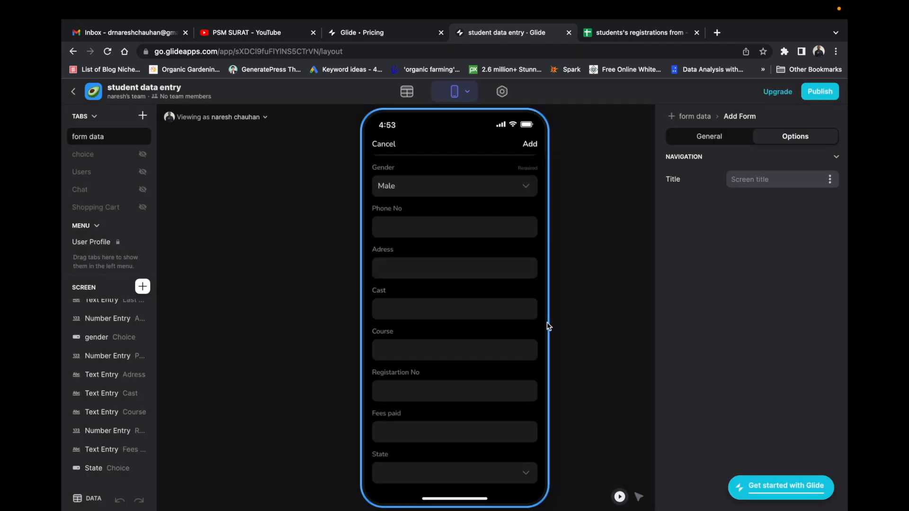
scroll(437, 354, "up", 3)
left_click(392, 149)
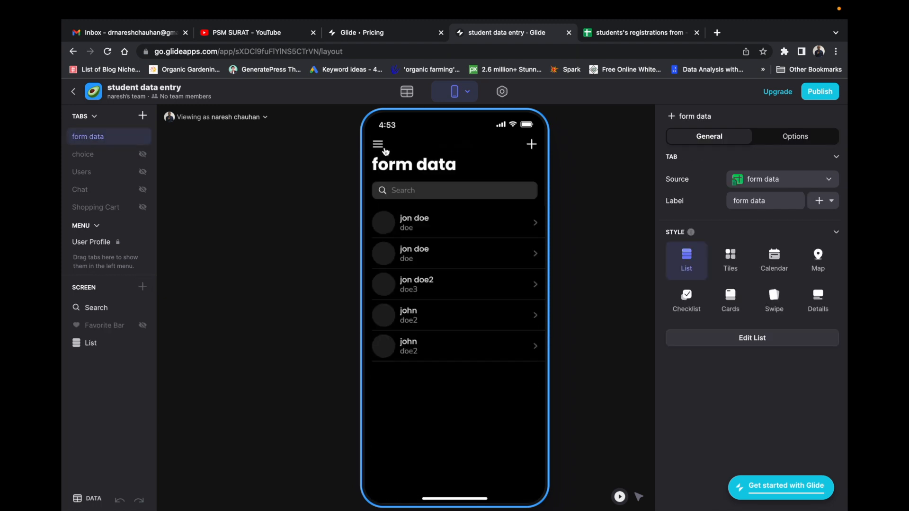
left_click(422, 231)
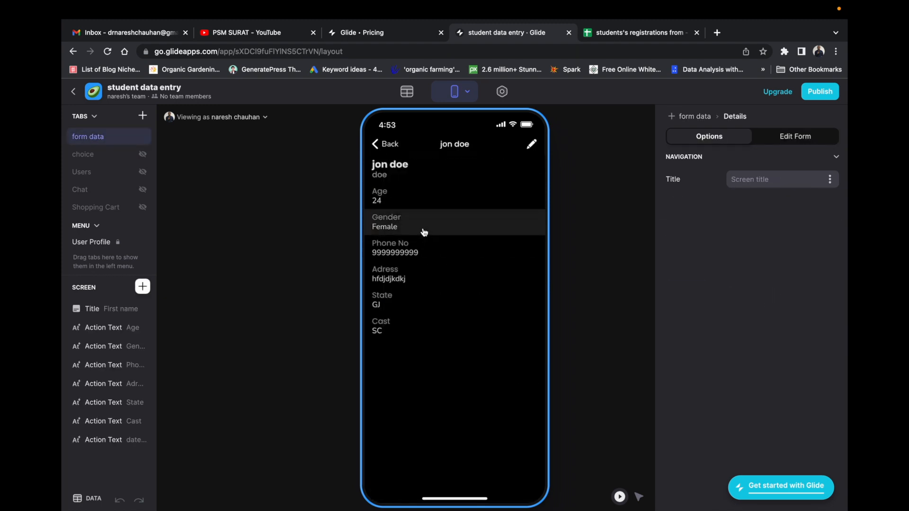
left_click(374, 144)
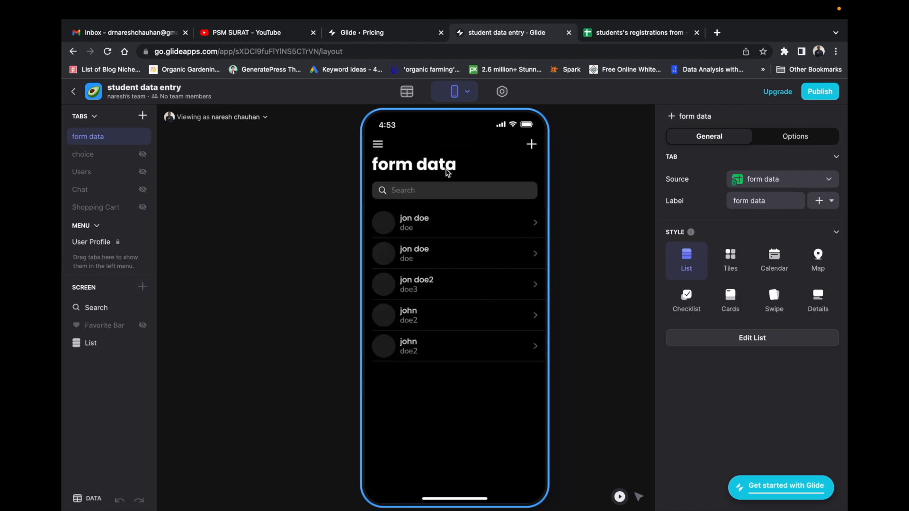
left_click(530, 144)
scroll(426, 288, "down", 3)
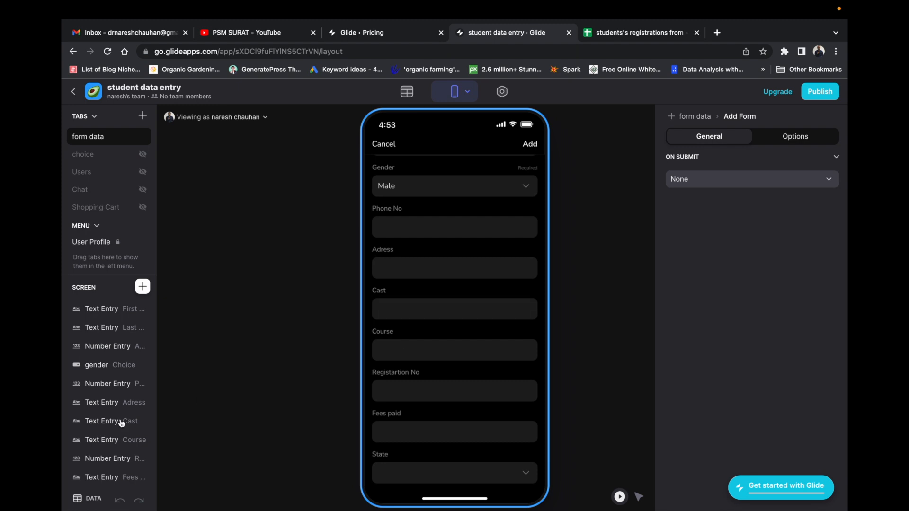
Add a Date field for date of registration defaulting to today, showing 26/11/2022.
left_click(143, 286)
left_click(224, 350)
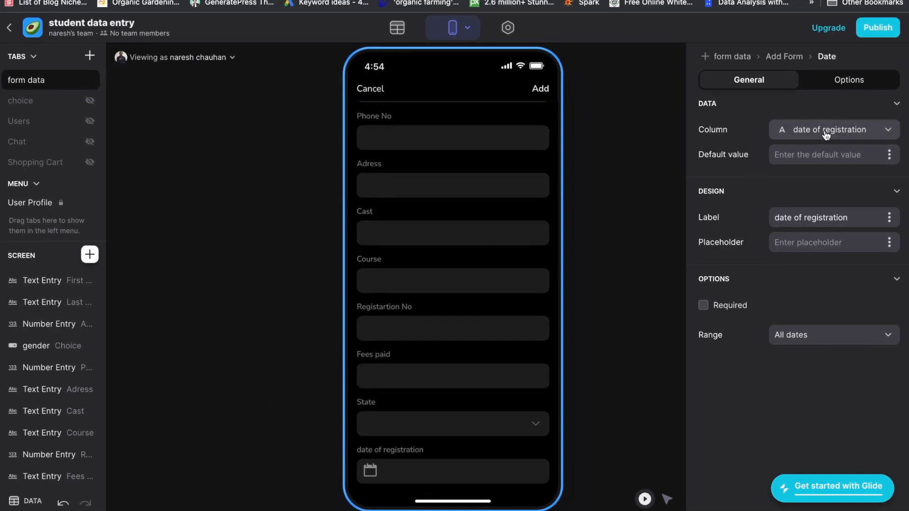
scroll(75, 478, "down", 1)
scroll(71, 474, "down", 2)
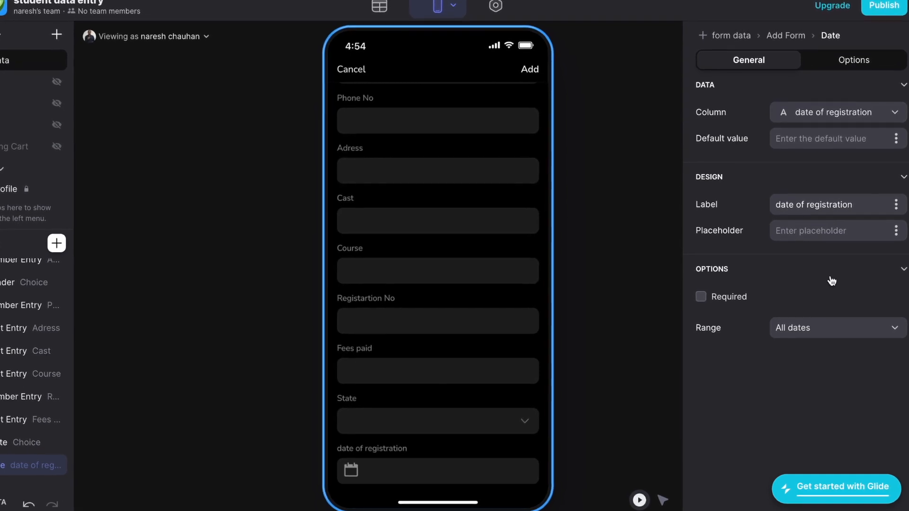
left_click(838, 331)
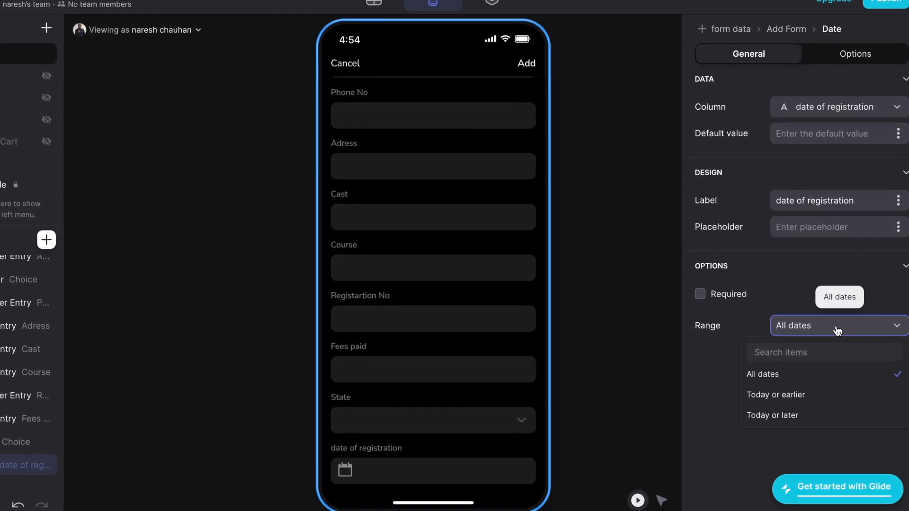
left_click(838, 326)
left_click(802, 131)
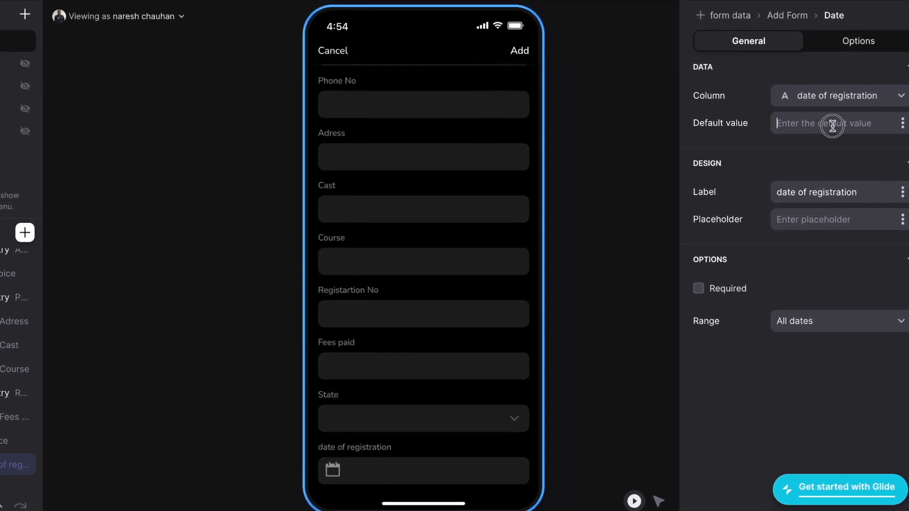
type("today")
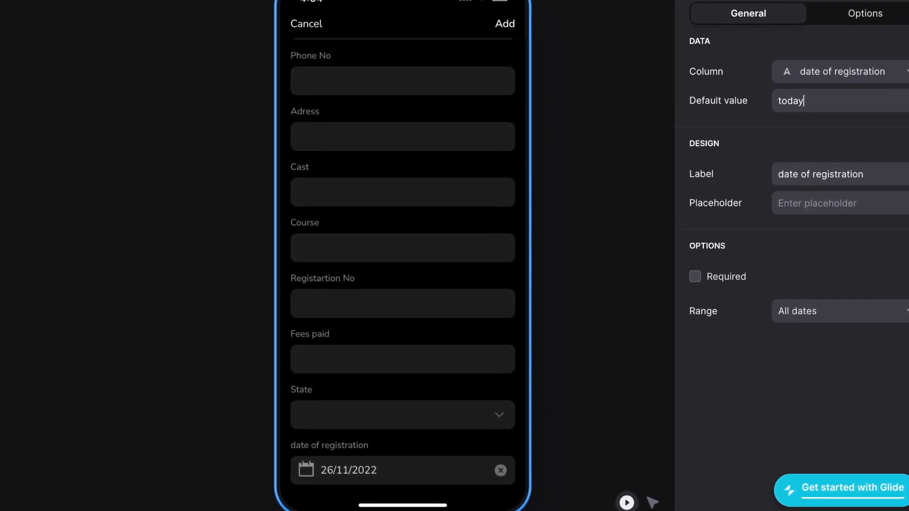
left_click(632, 128)
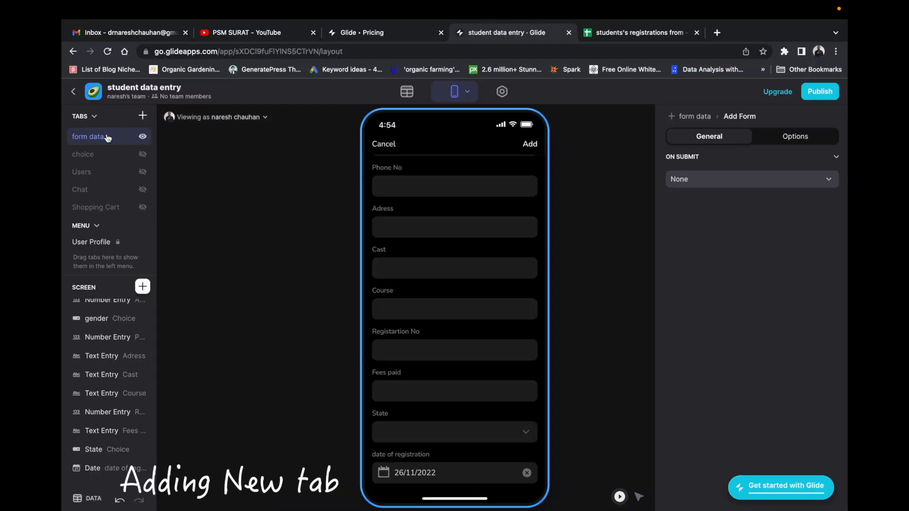
Create a 'Fees pending' tab on form data using the Details style.
left_click(142, 117)
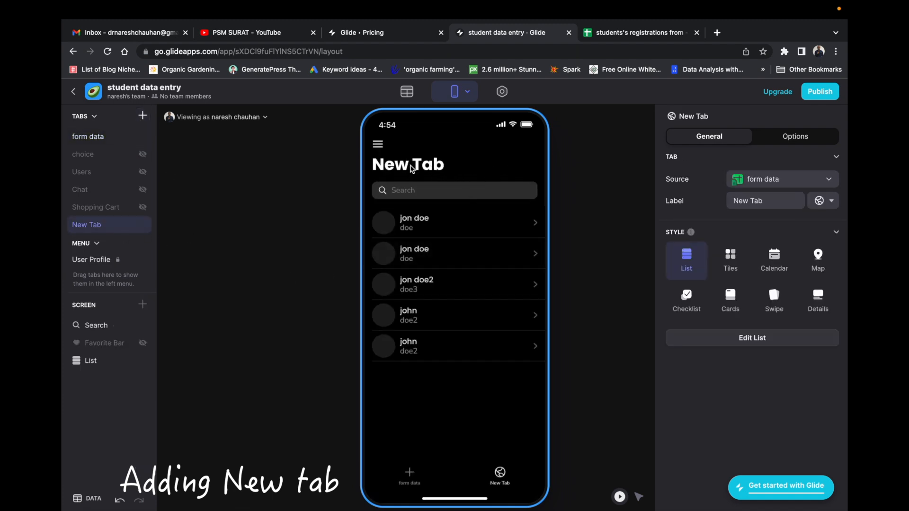
left_click_drag(784, 202, 721, 204)
type("Fees pending")
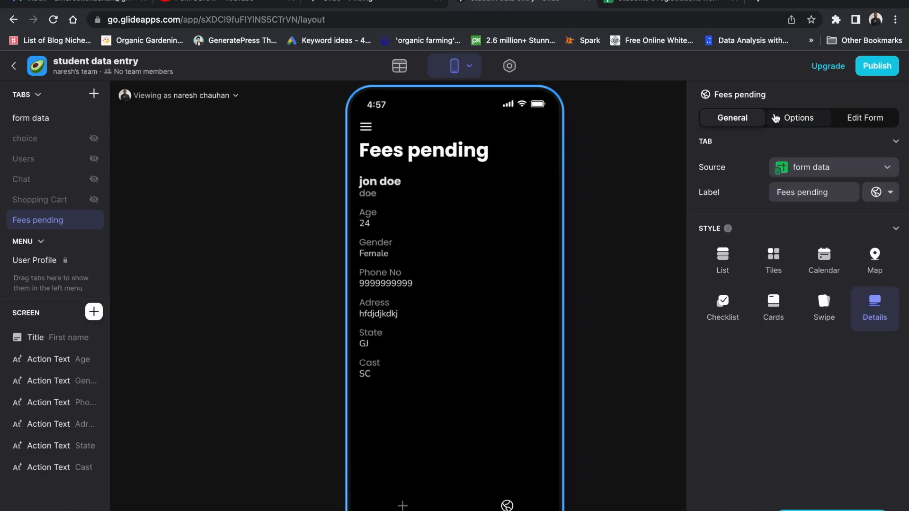
left_click(796, 118)
left_click(731, 117)
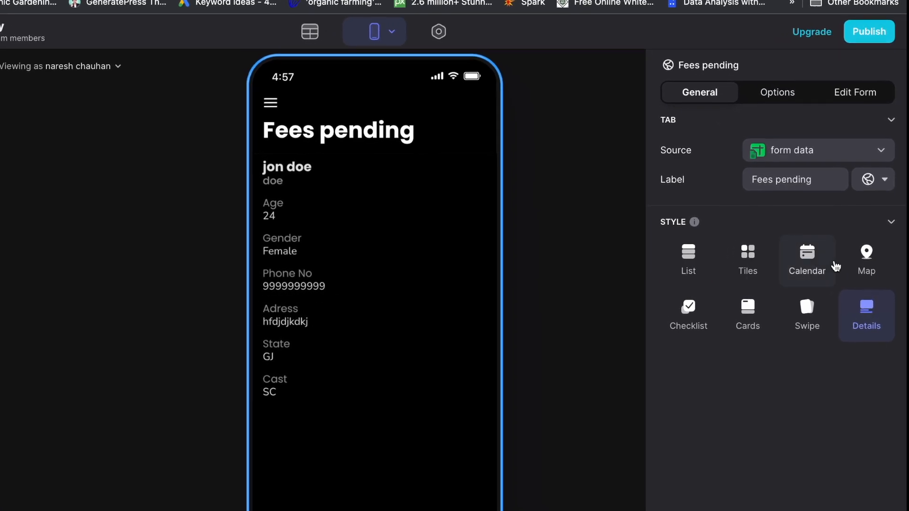
Filter Fees pending to records where Fees paid is not checked, shown in List style.
left_click(769, 86)
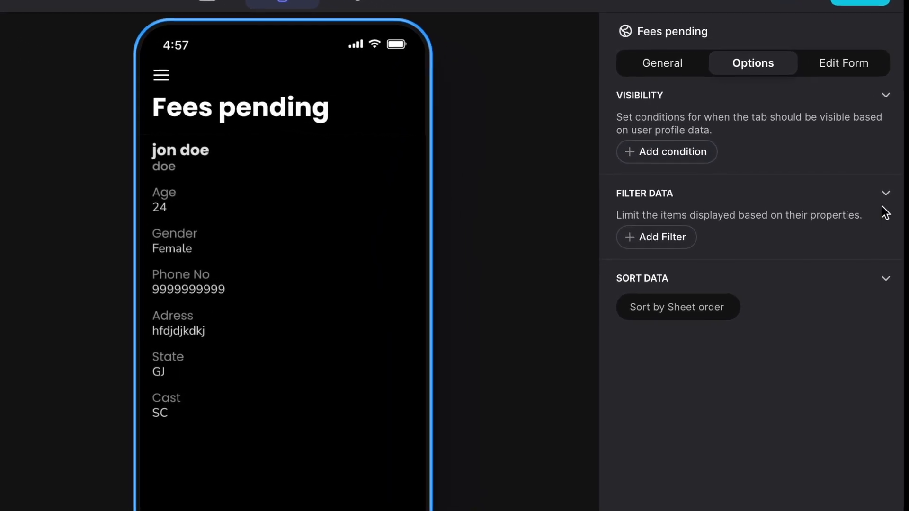
left_click(643, 236)
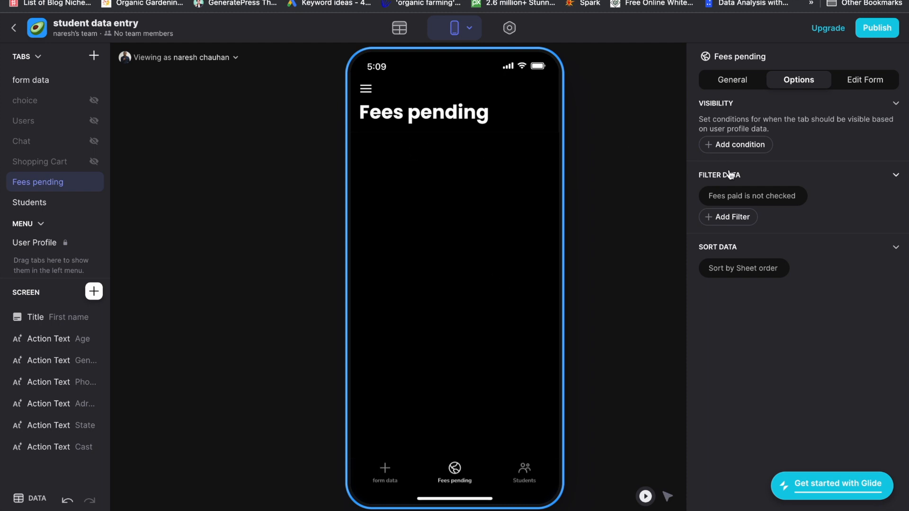
left_click(778, 198)
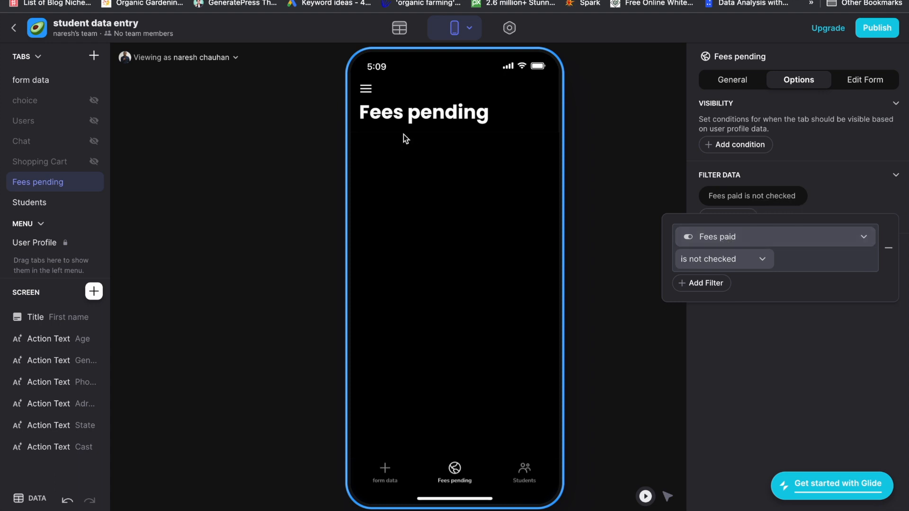
left_click(740, 260)
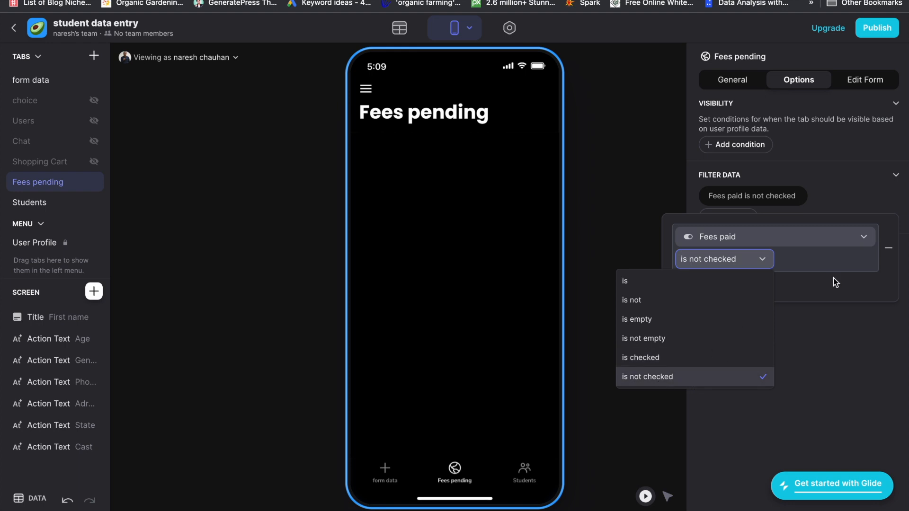
left_click(824, 309)
left_click(734, 81)
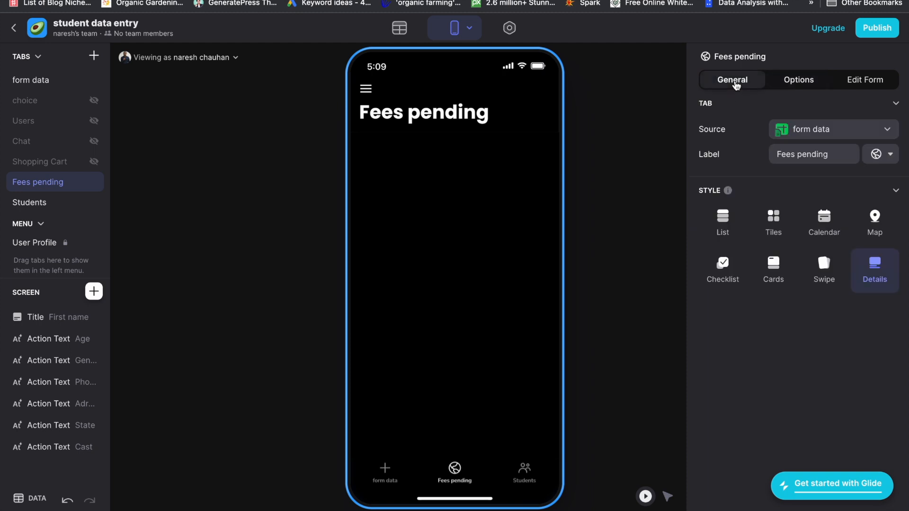
left_click(726, 223)
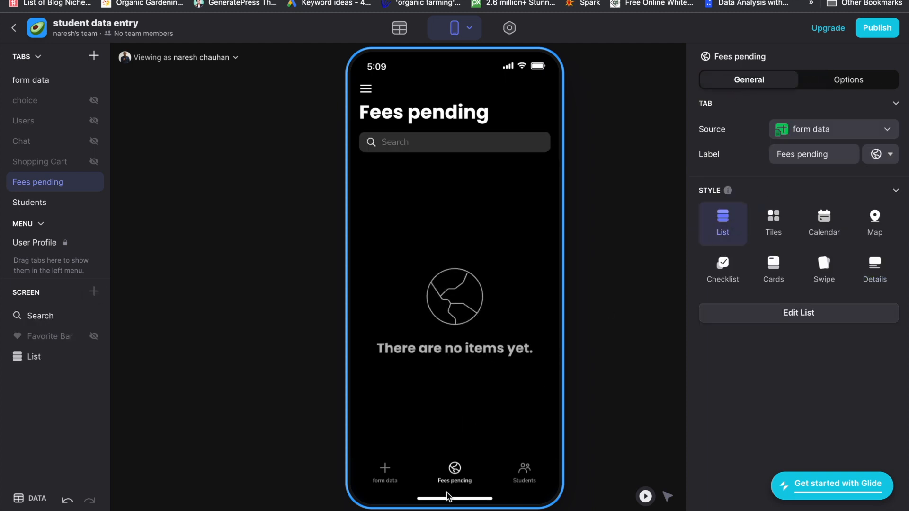
Turn off Fees paid on the first jon doe record and confirm it appears under Fees pending.
left_click(524, 474)
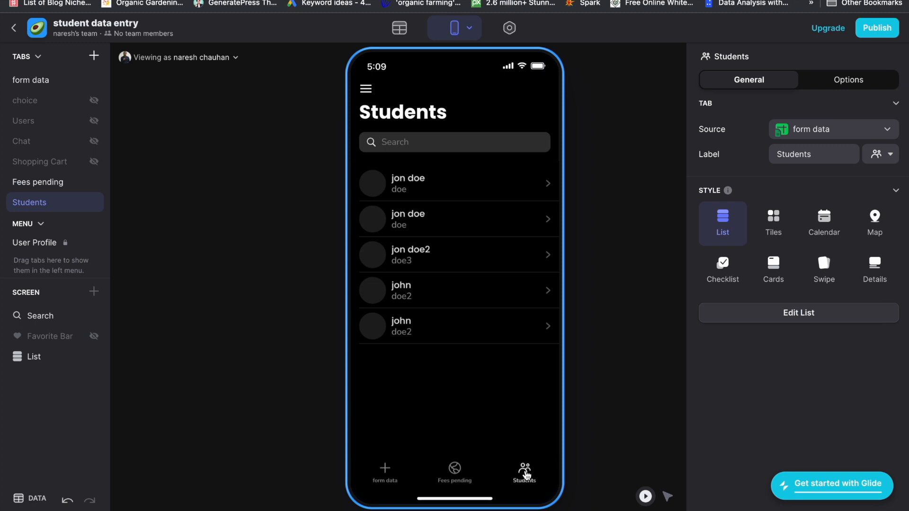
left_click(427, 193)
left_click(533, 334)
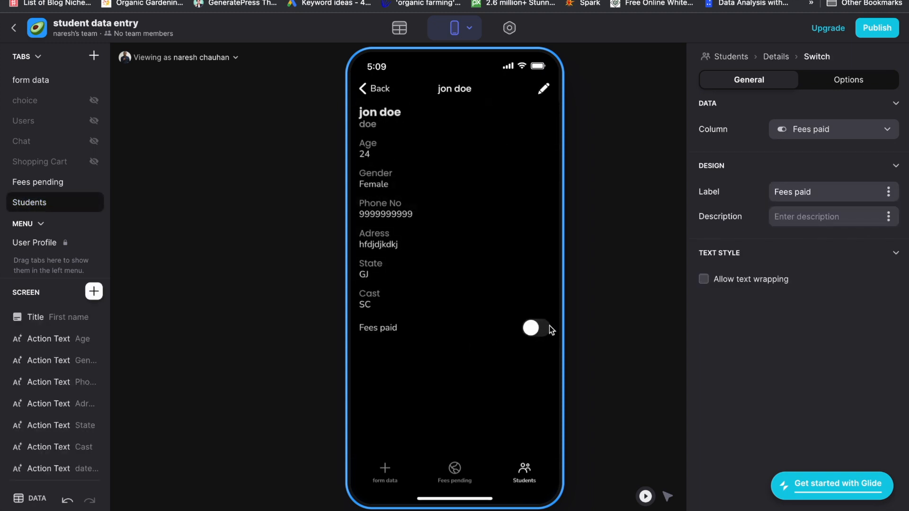
left_click(454, 474)
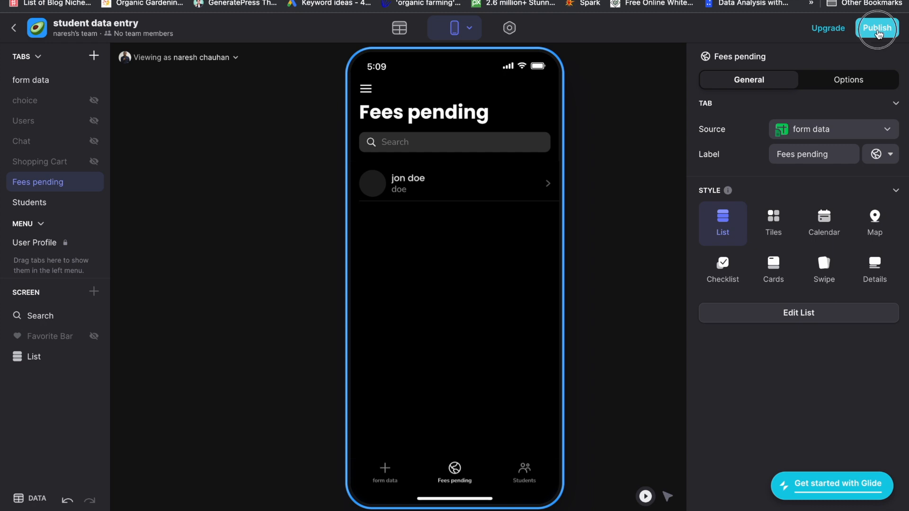
Publish the app with the link name 'studentapp' at studentapp.glideapp.io.
left_click(878, 29)
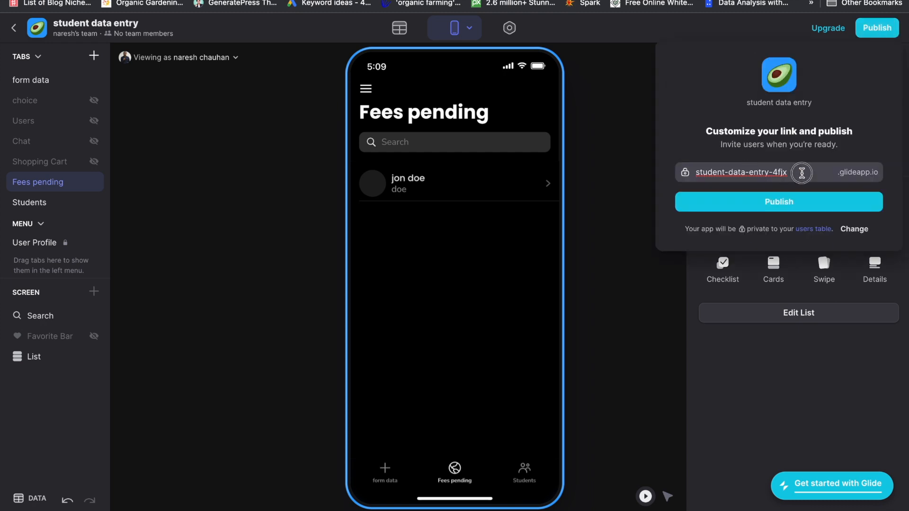
left_click_drag(799, 173, 694, 171)
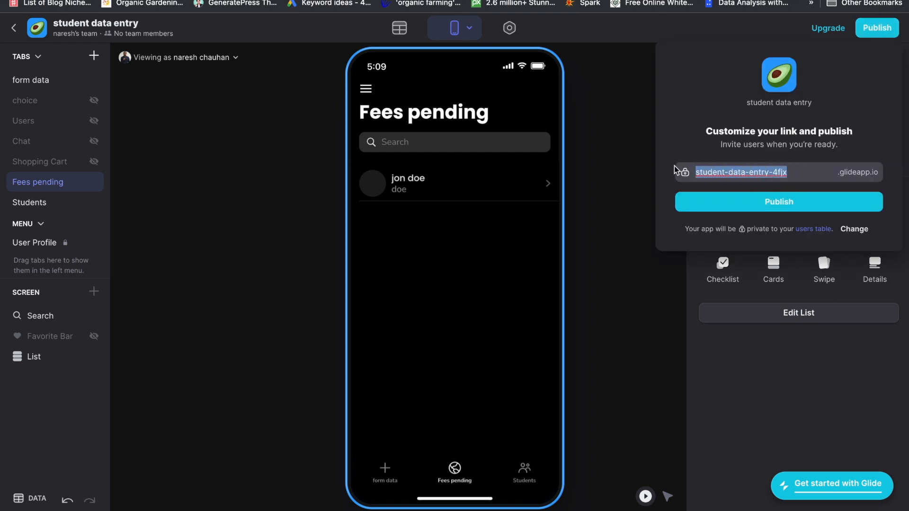
type("studenapp")
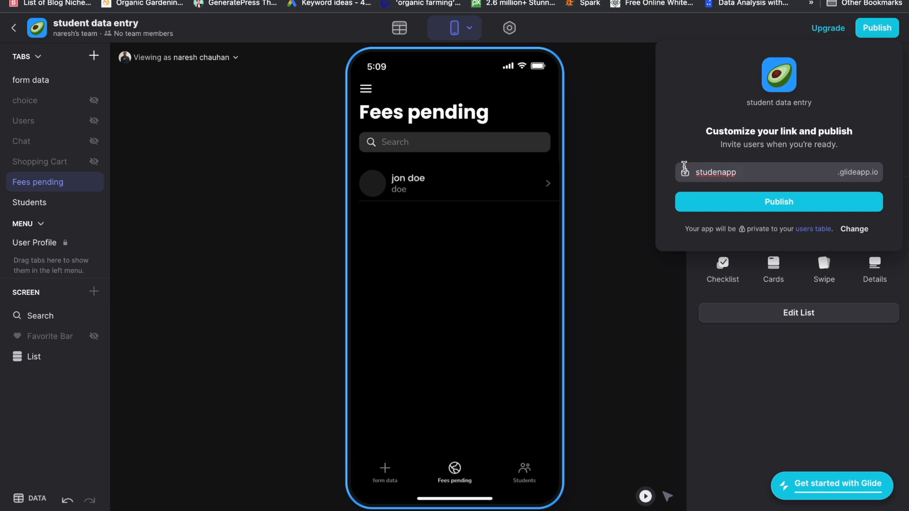
left_click(722, 175)
type("t")
left_click(749, 173)
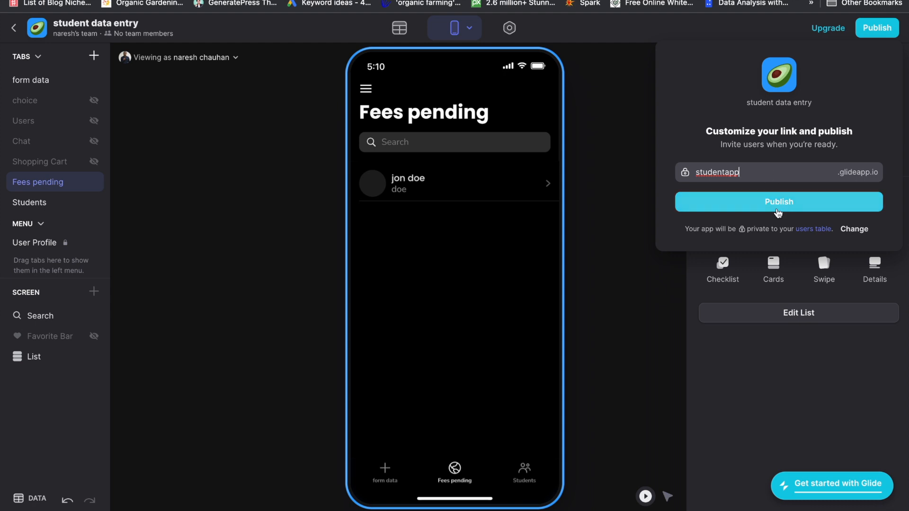
left_click(773, 208)
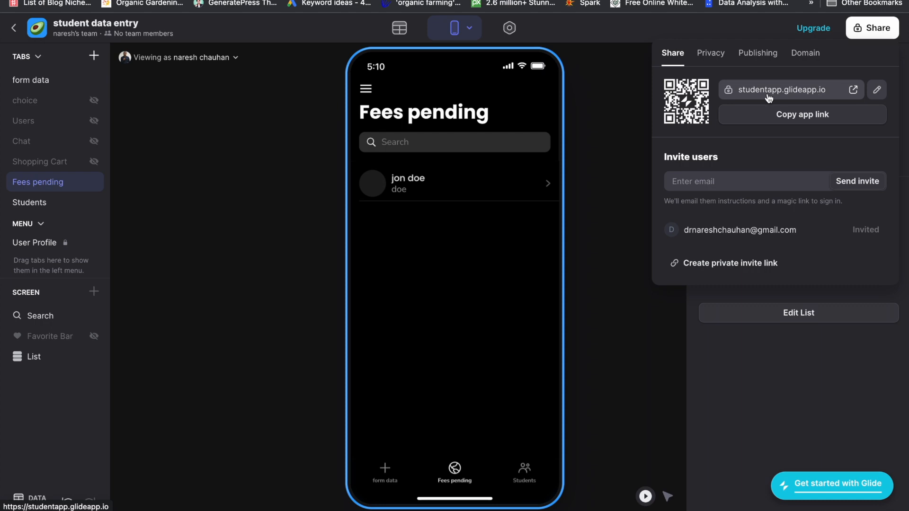
Open studentapp.glideapp.io in a new browser tab and try its fullscreen view.
left_click(853, 89)
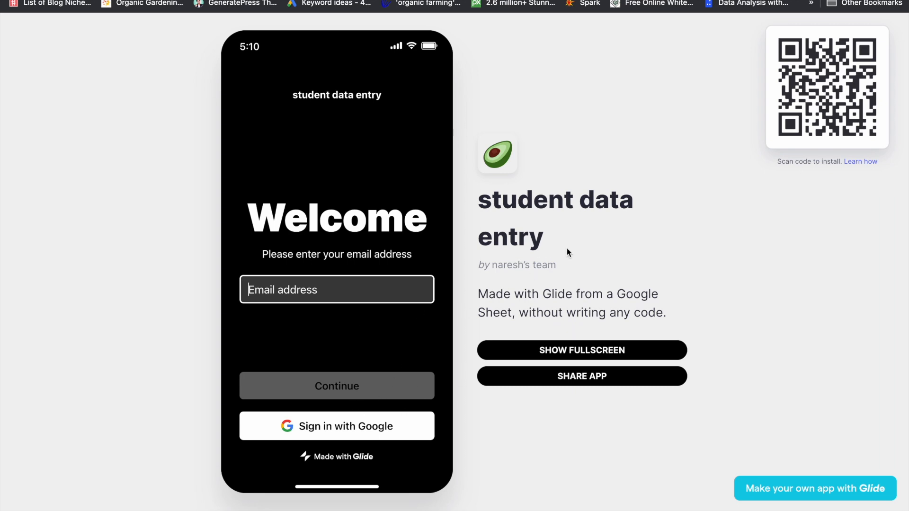
left_click(592, 351)
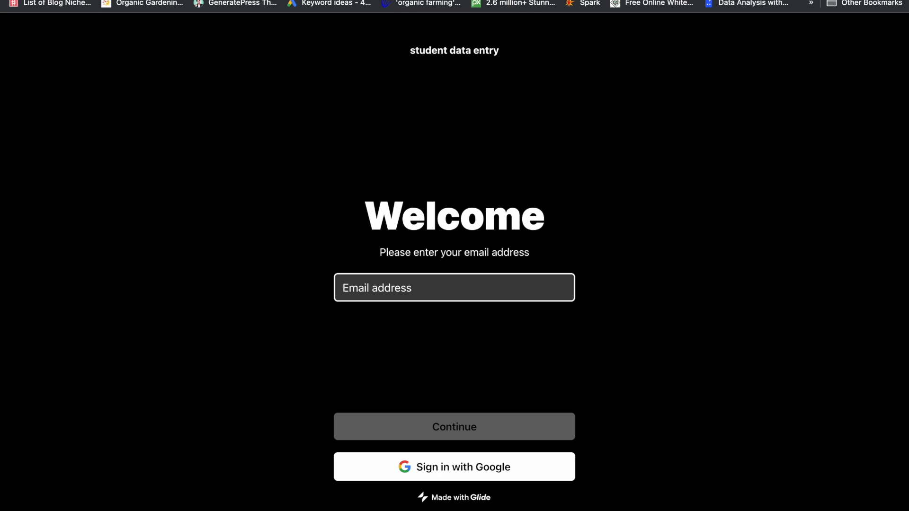
left_click(222, 1)
left_click(466, 1)
left_click(67, 1)
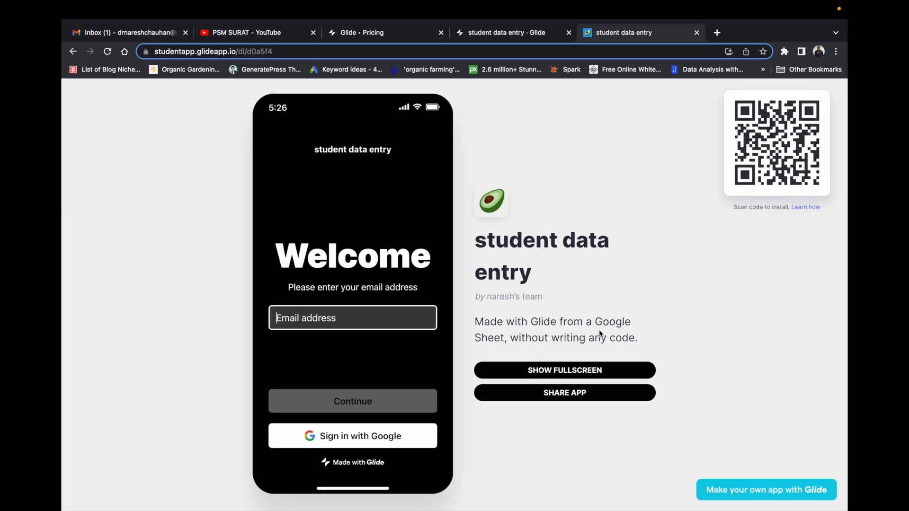
Sign in to the published app with a Google account and start the new-student form.
left_click(352, 442)
left_click(461, 252)
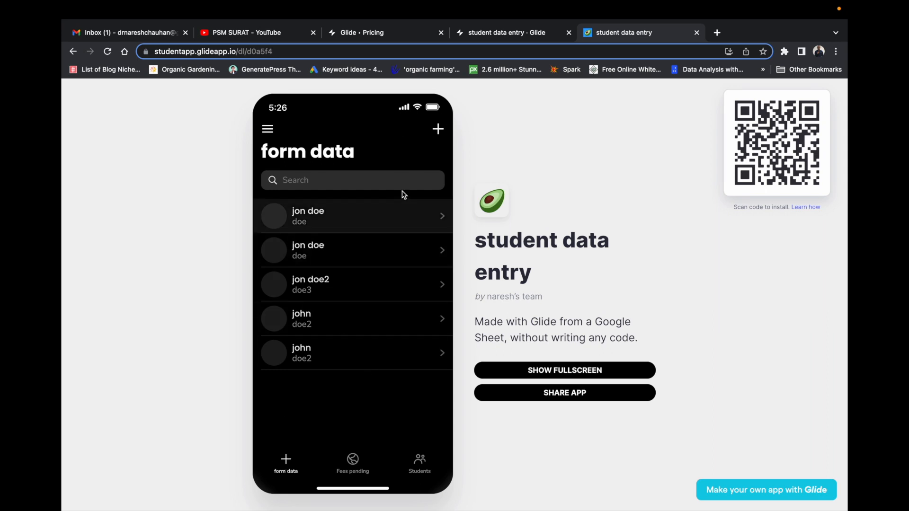
left_click(443, 131)
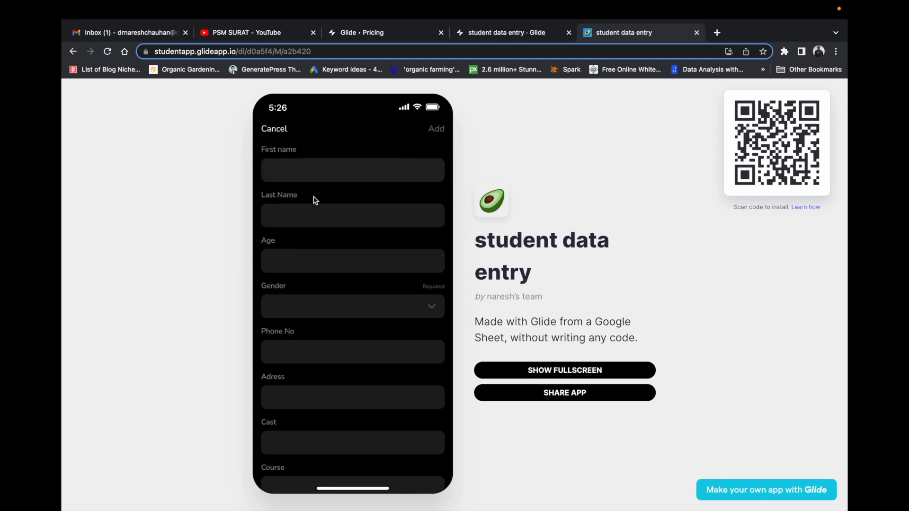
left_click(319, 168)
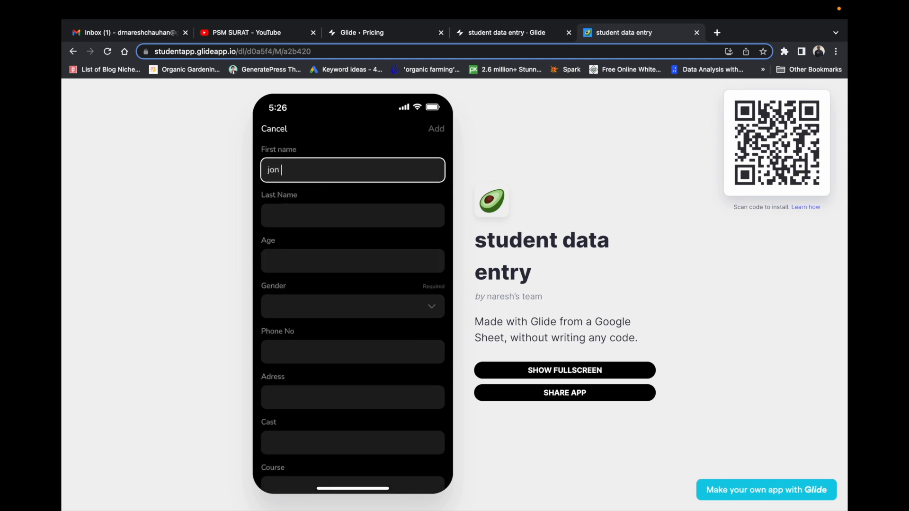
key("Tab")
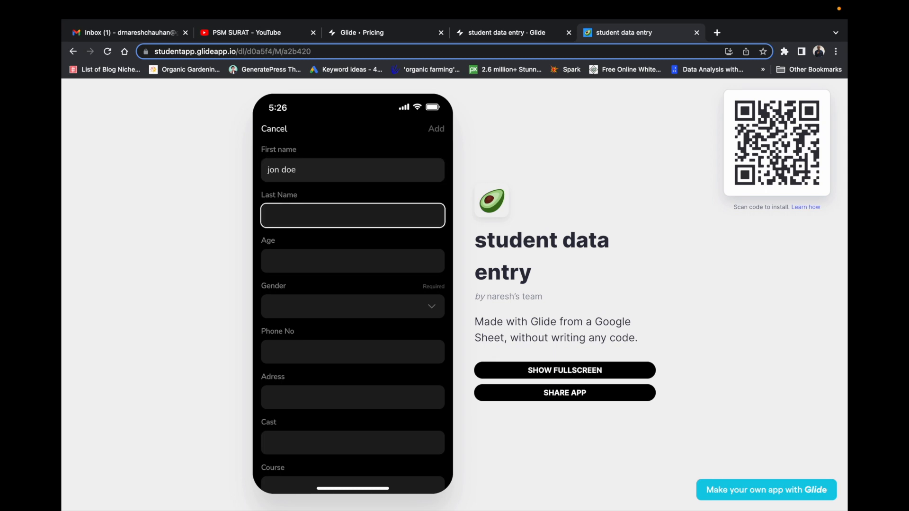
key("Tab")
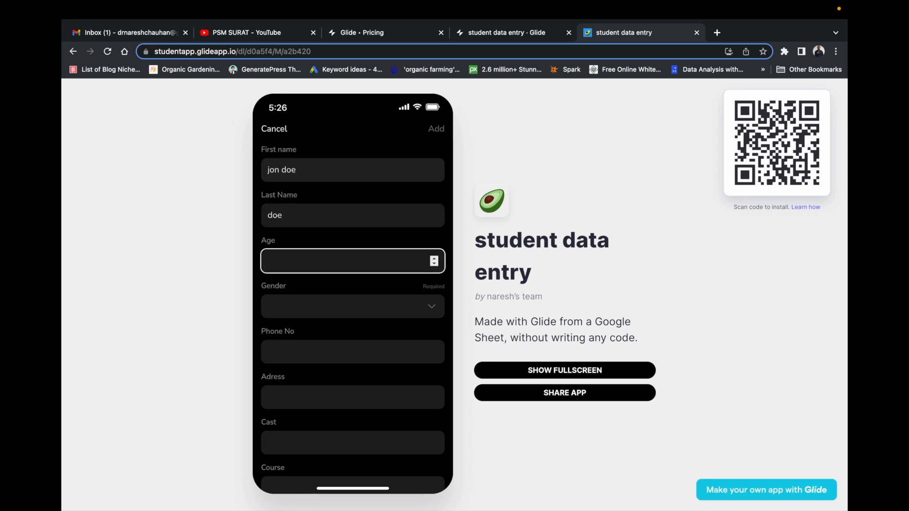
key("Tab")
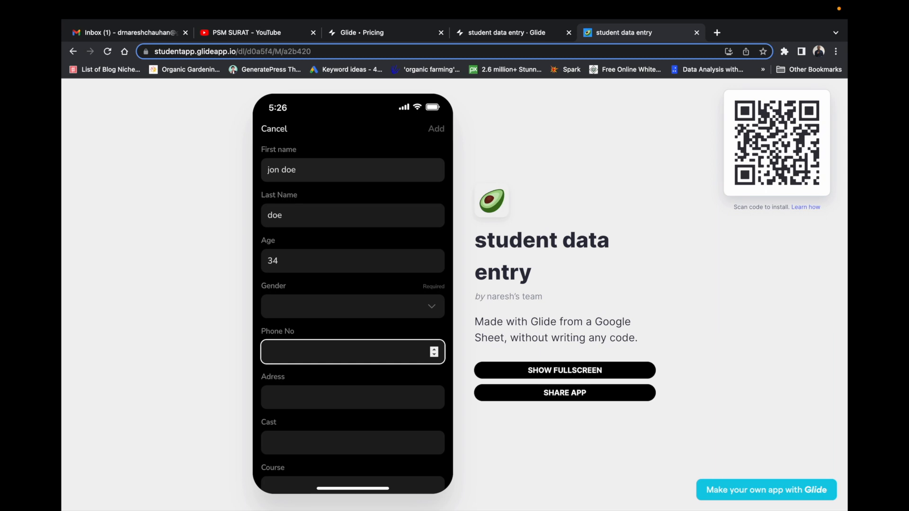
Set Gender to Male and enter the student's phone number.
left_click(318, 309)
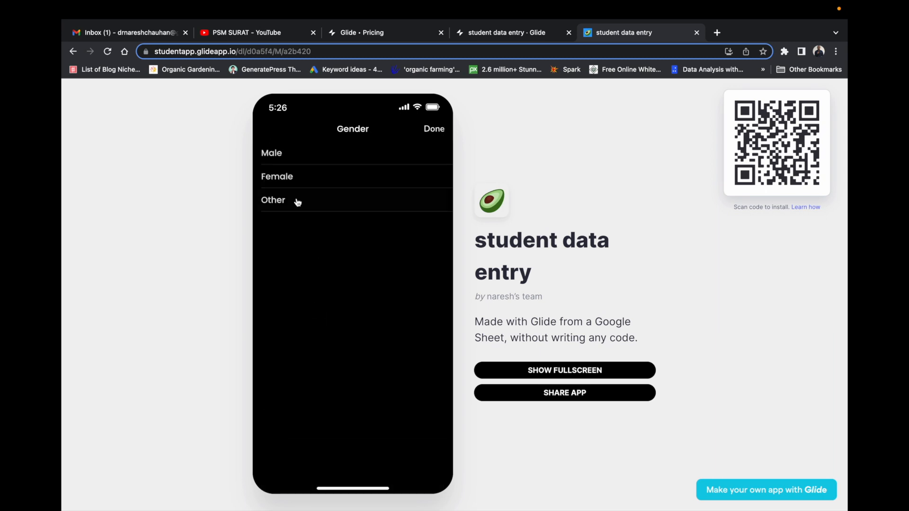
left_click(285, 178)
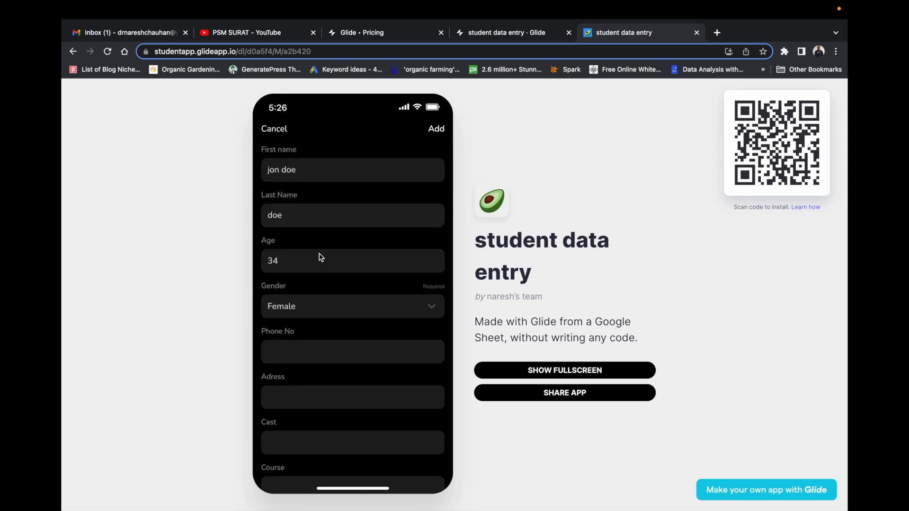
left_click(306, 348)
left_click(320, 312)
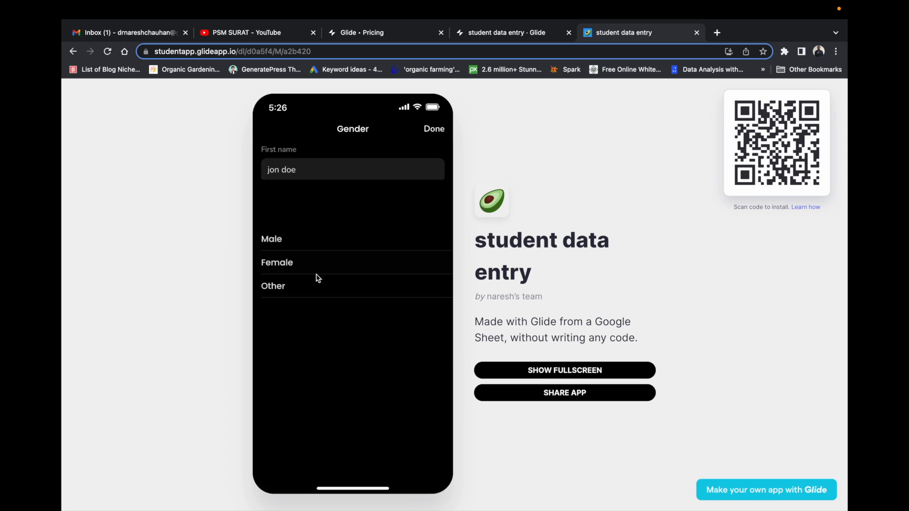
left_click(312, 153)
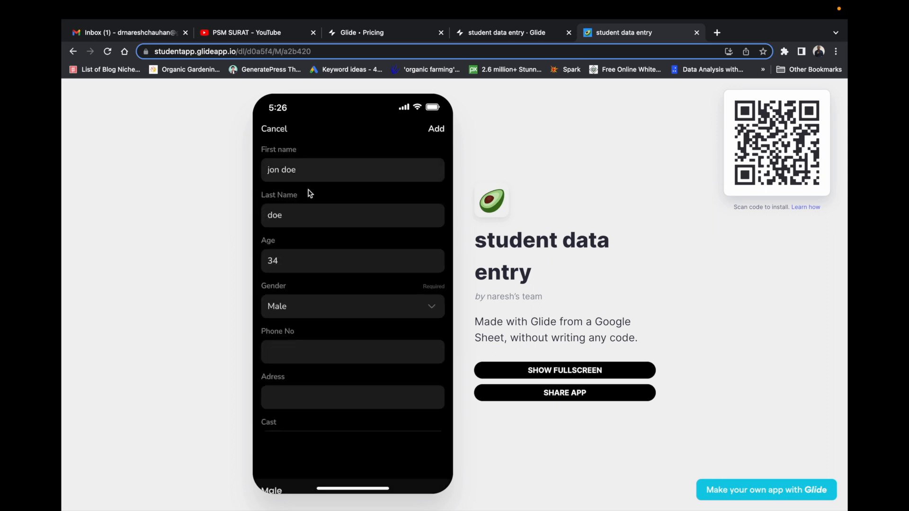
left_click(306, 349)
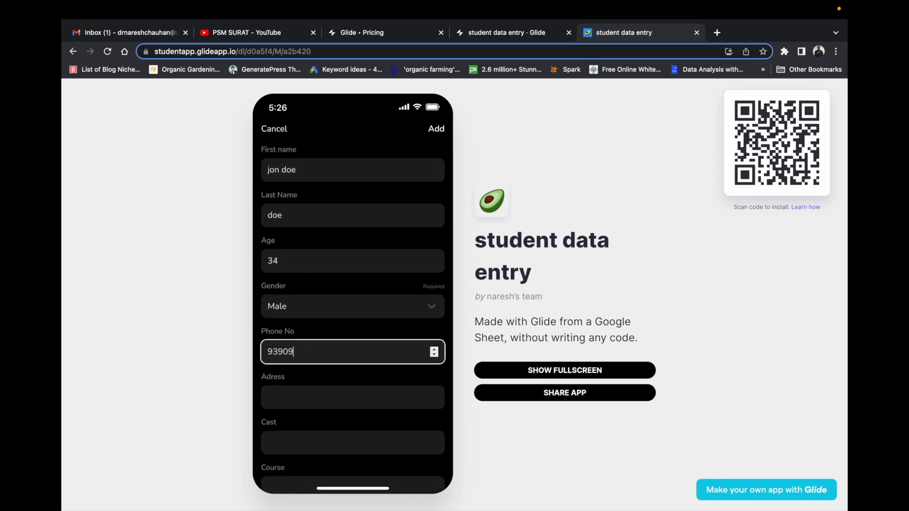
Enter the student's address, Cast SC, Course Msc and a registration number.
left_click(287, 393)
type("e234y243")
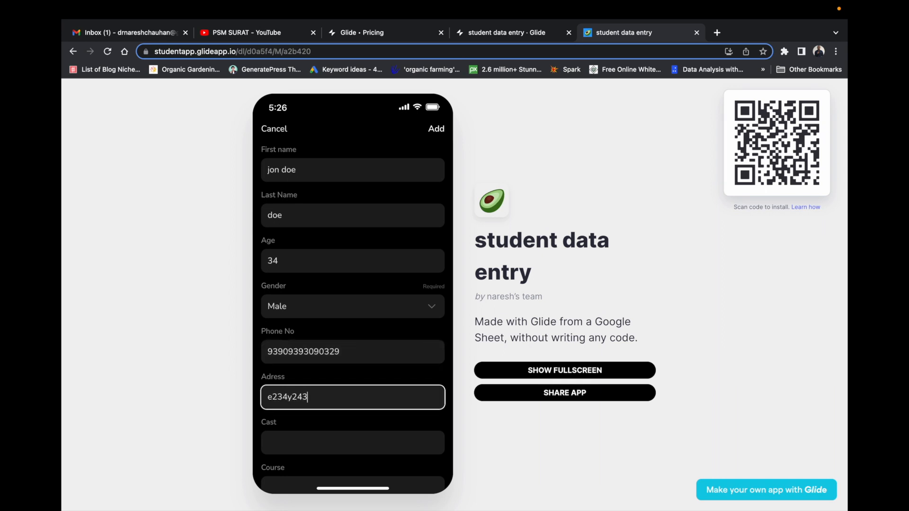
left_click(322, 439)
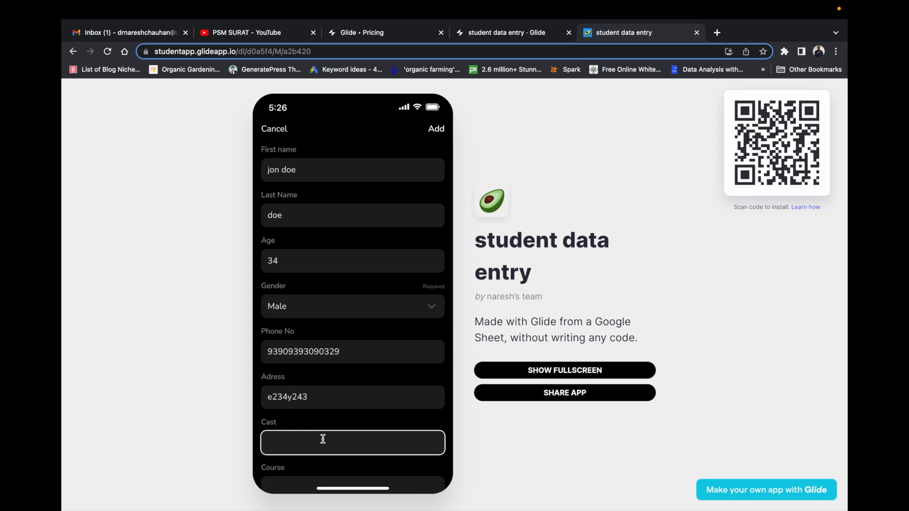
type("fgsdghgf")
scroll(321, 439, "down", 3)
left_click(303, 377)
left_click_drag(309, 334, 260, 333)
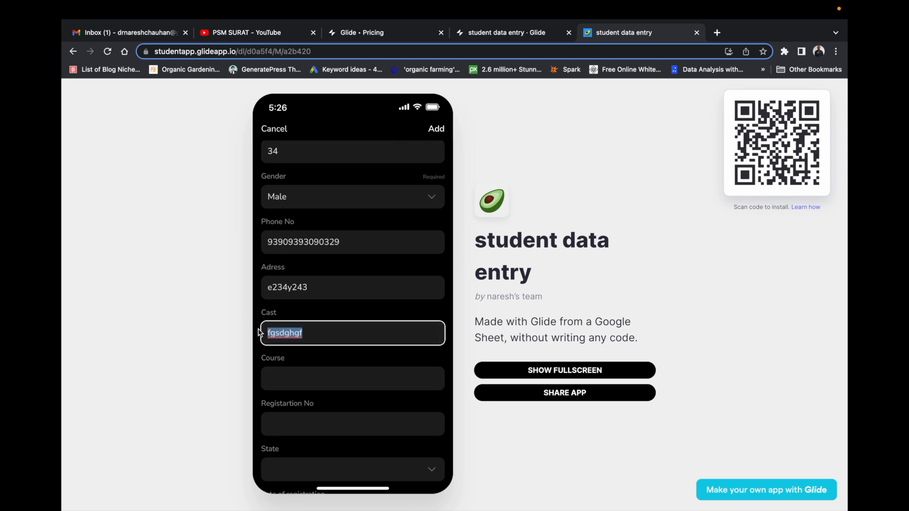
type("SC")
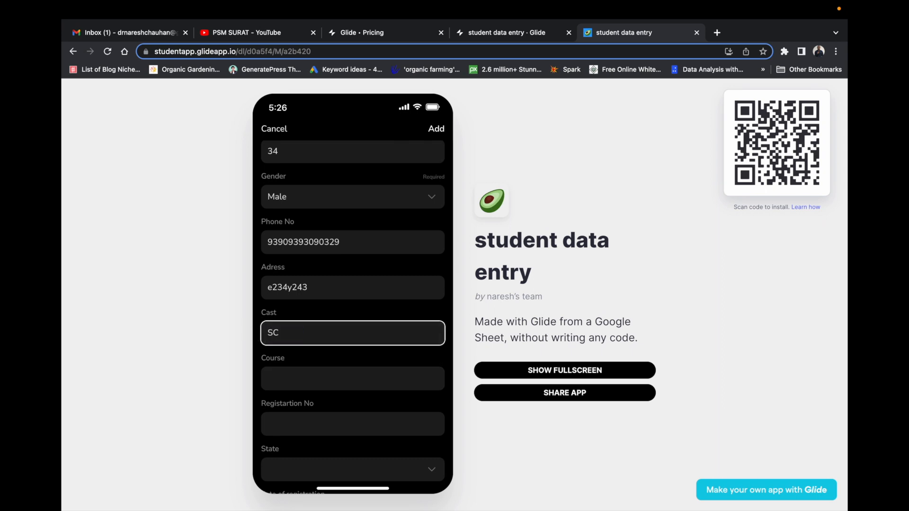
left_click(273, 376)
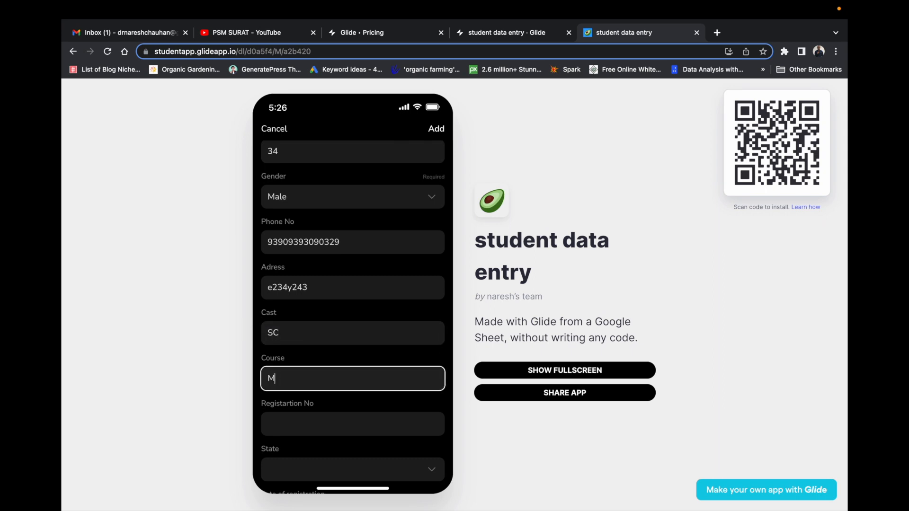
type("Msc")
left_click(288, 424)
type("7463780")
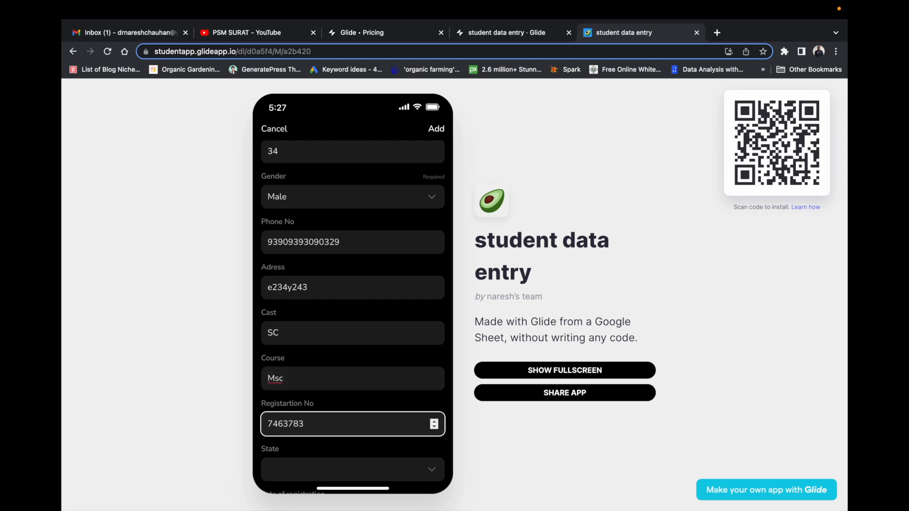
Check the State dropdown options, then return to the Glide builder tab.
left_click(303, 467)
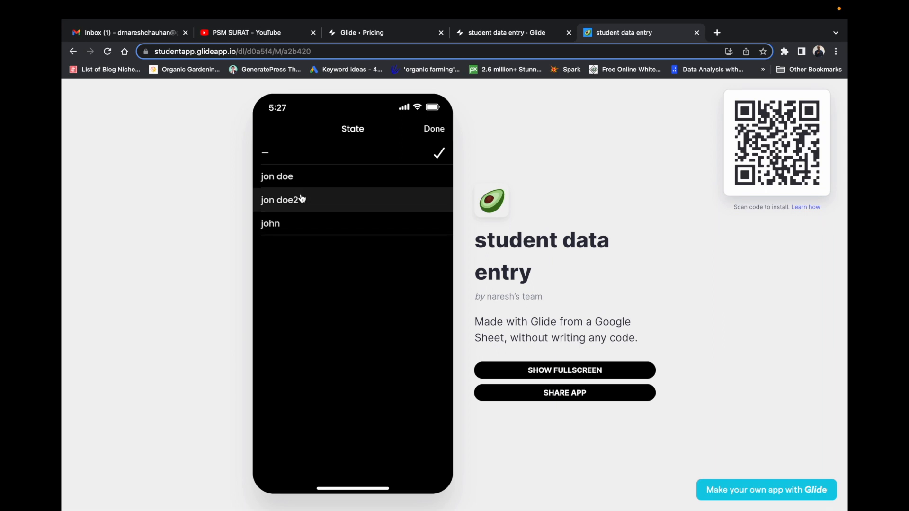
left_click(433, 133)
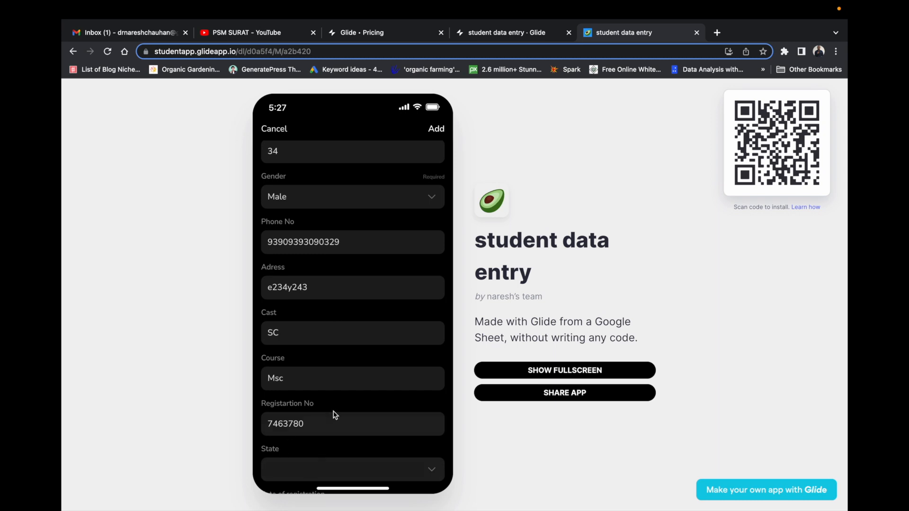
scroll(334, 410, "down", 3)
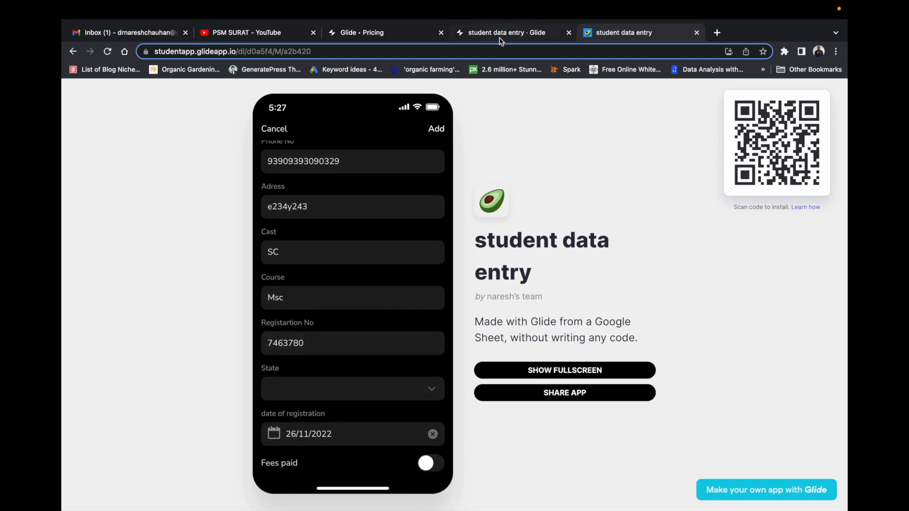
left_click(501, 40)
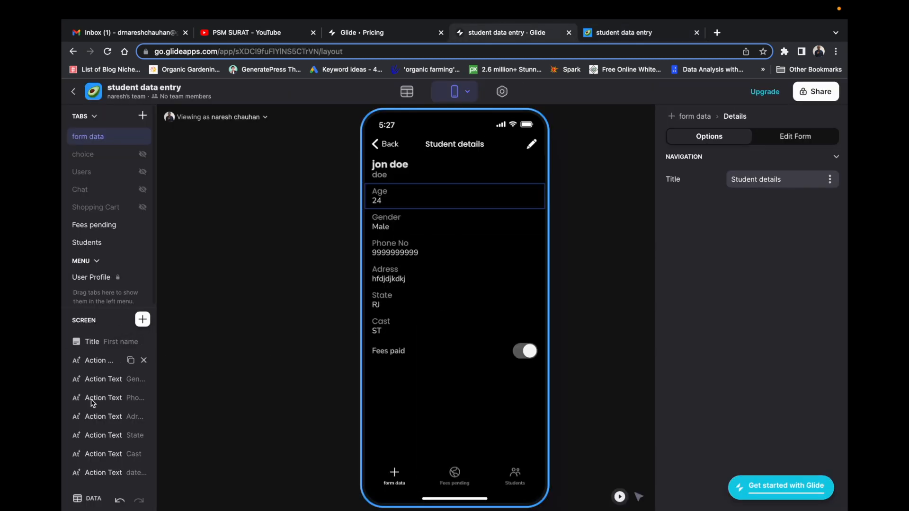
Select the add form's State choice field, keeping State as its saved column.
scroll(112, 462, "down", 1)
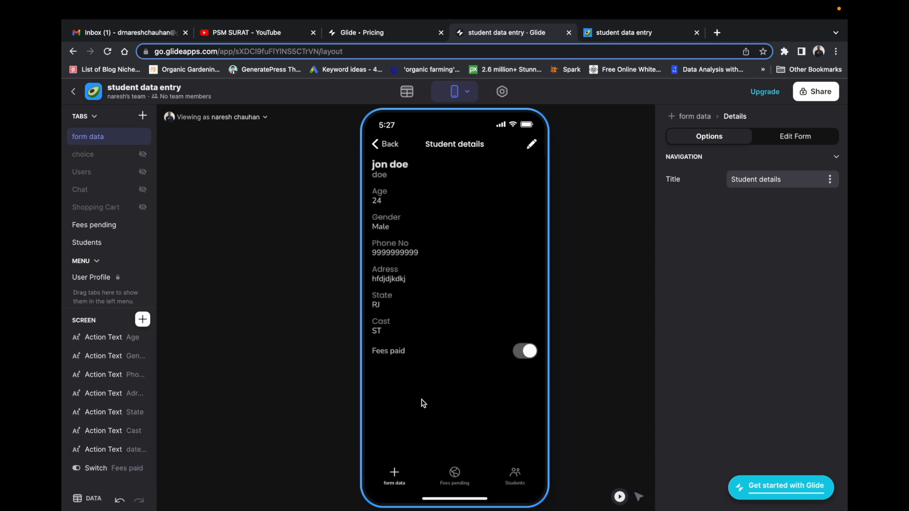
left_click(392, 480)
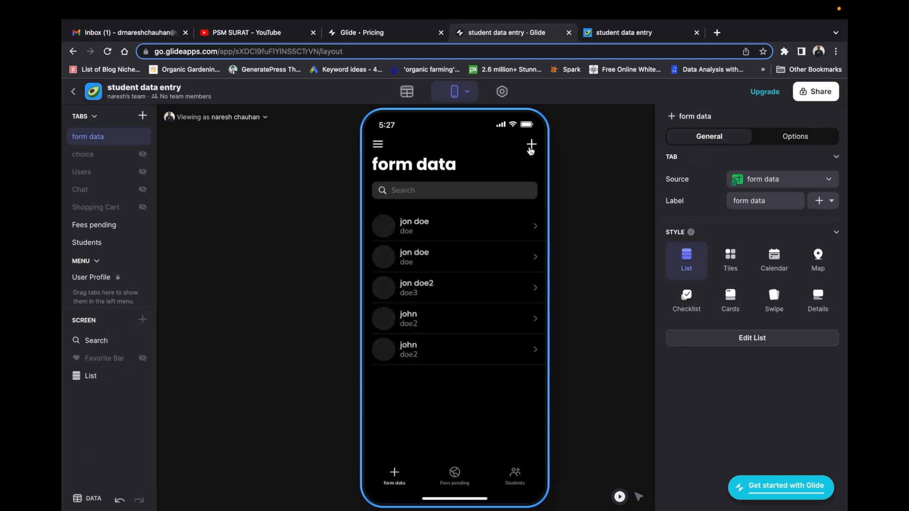
left_click(532, 145)
scroll(100, 438, "down", 2)
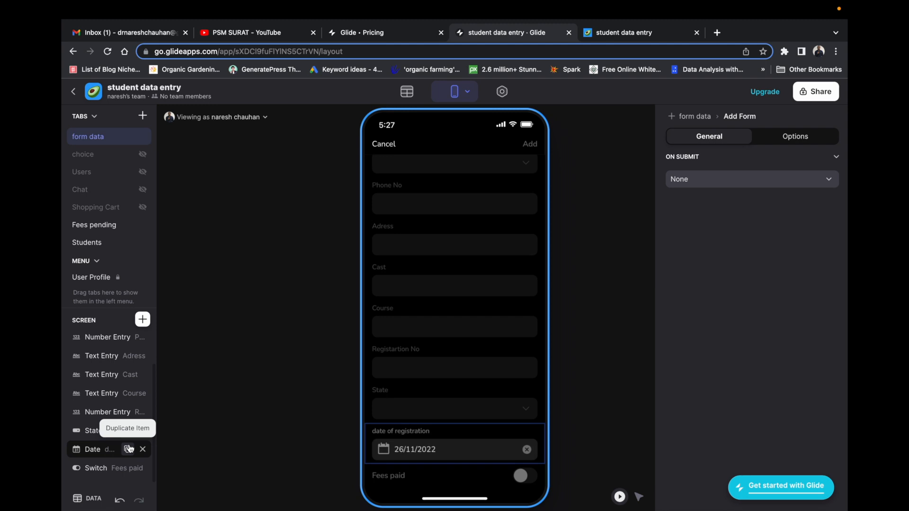
left_click(96, 431)
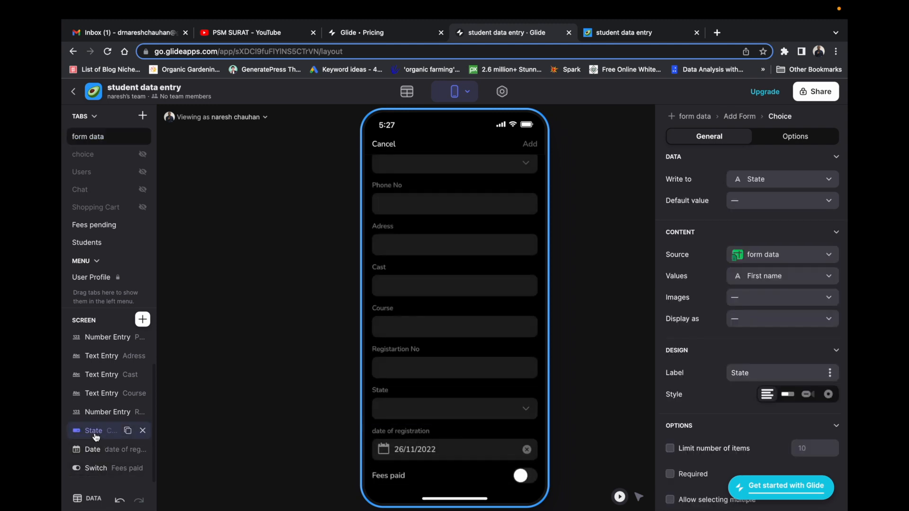
left_click(773, 201)
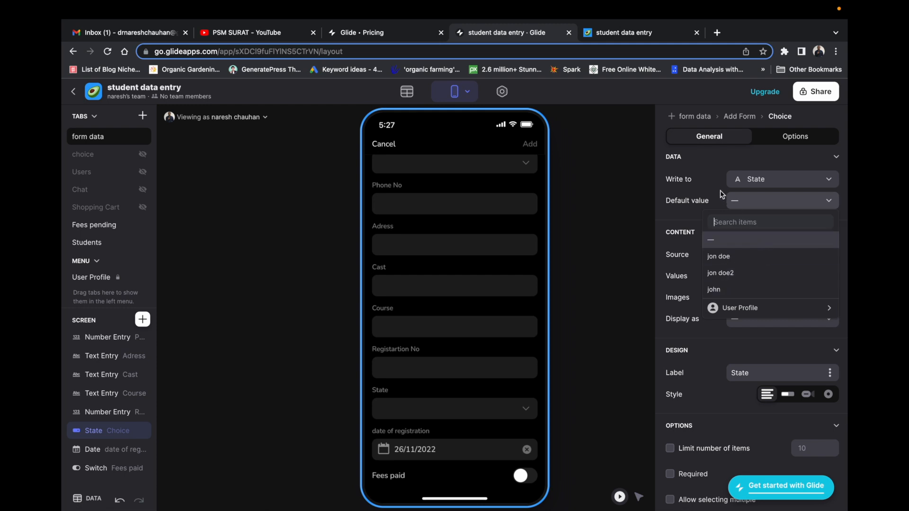
left_click(765, 182)
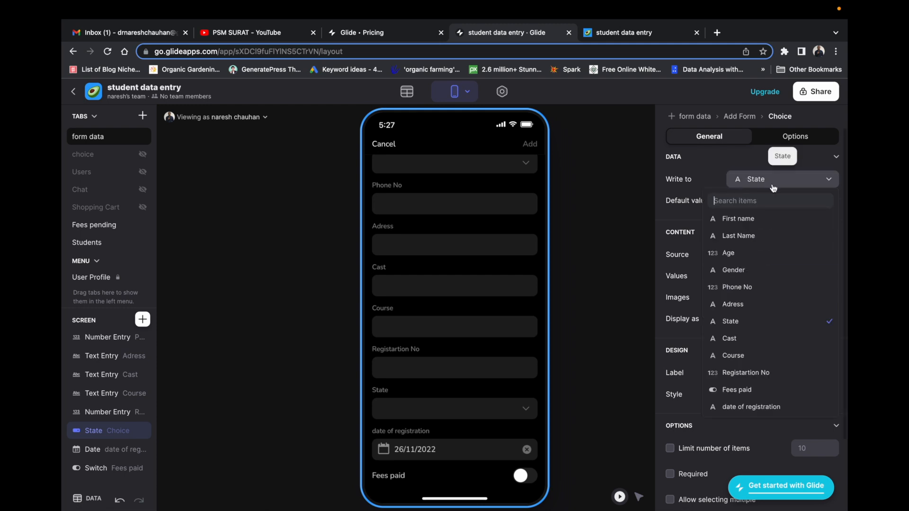
left_click(743, 321)
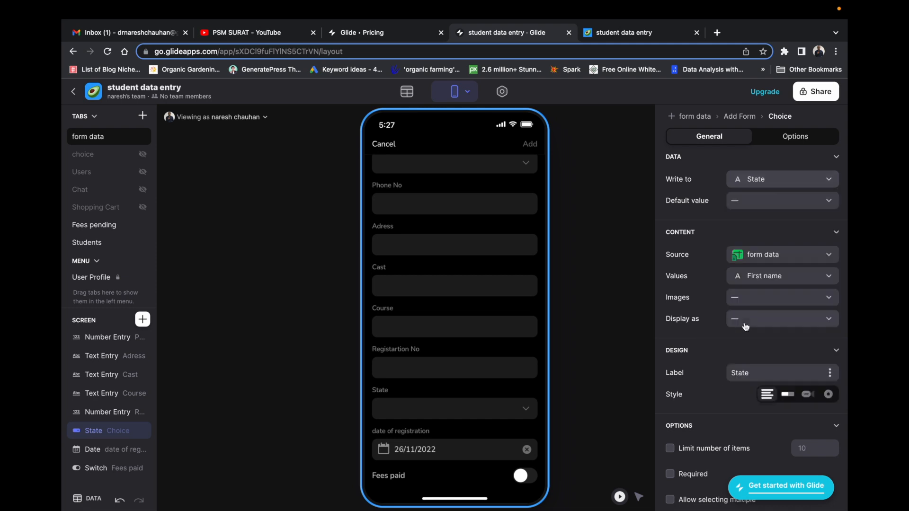
Source State options from the choice sheet's State column, with GJ as default.
left_click(782, 256)
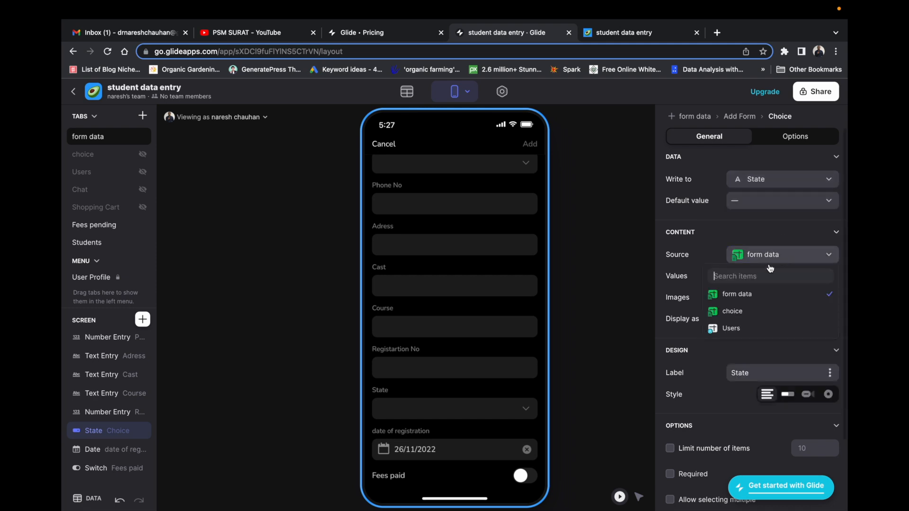
left_click(743, 318)
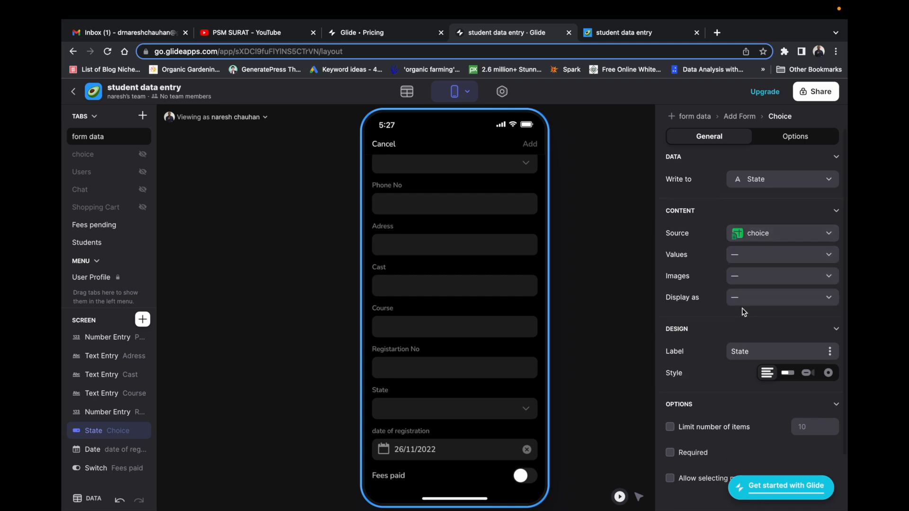
left_click(766, 258)
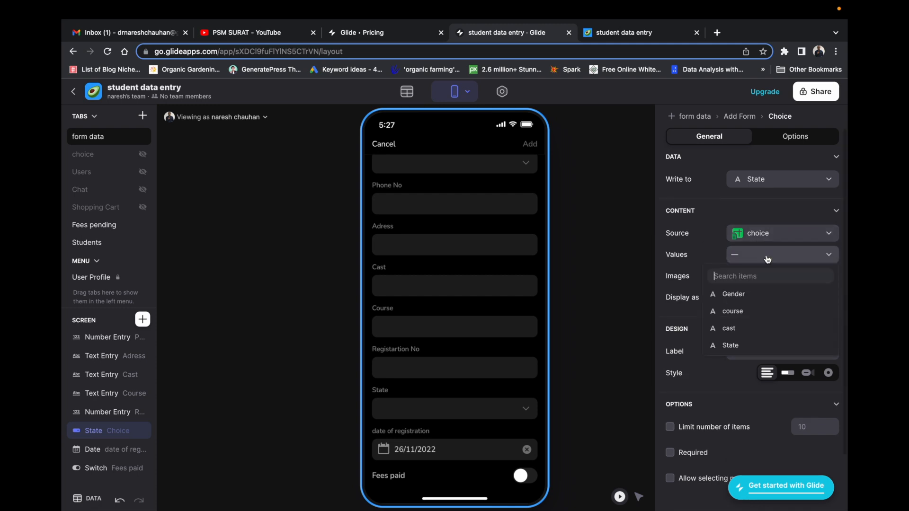
left_click(747, 346)
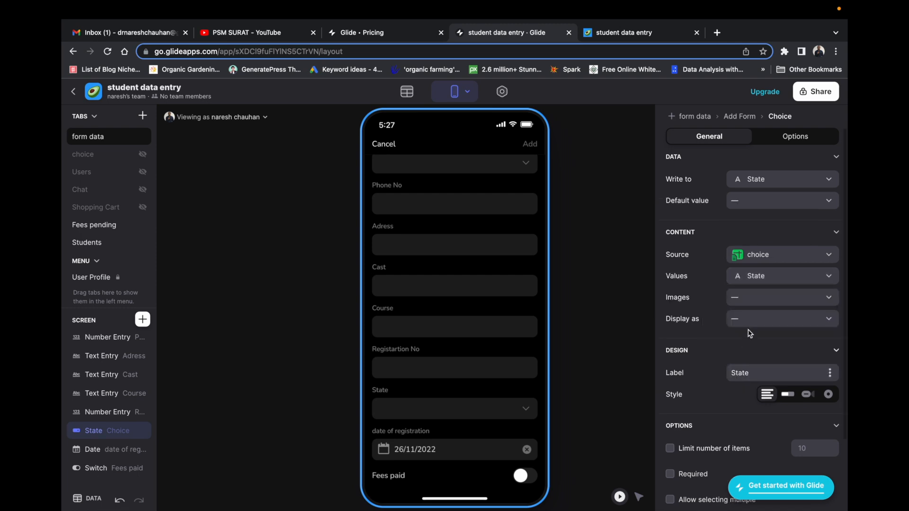
left_click(770, 301)
left_click(714, 316)
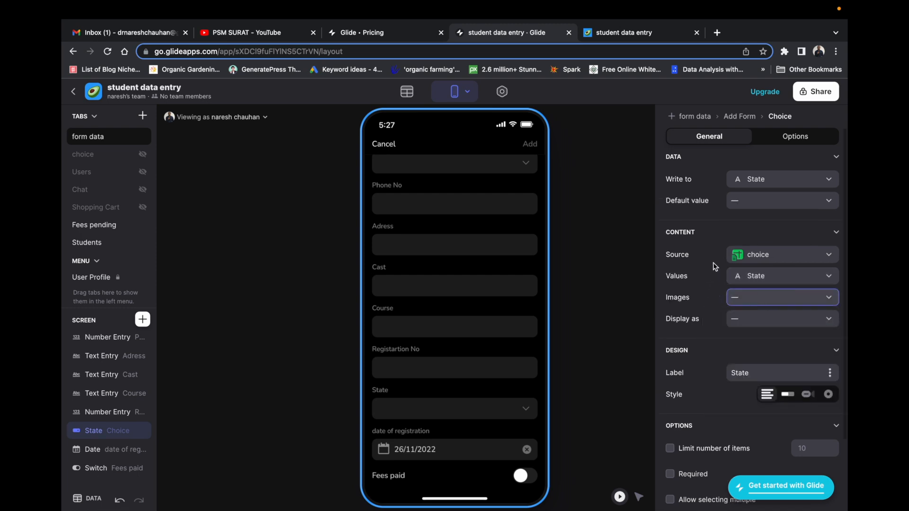
left_click(767, 205)
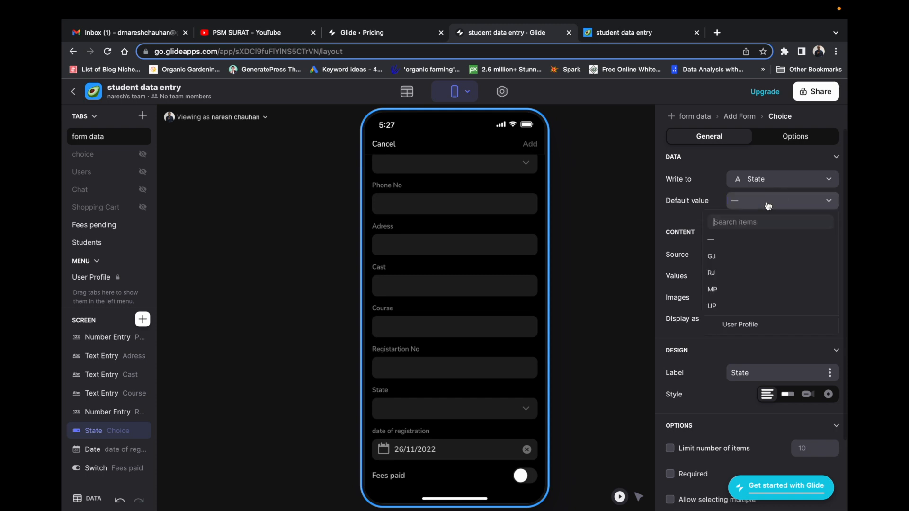
left_click(732, 260)
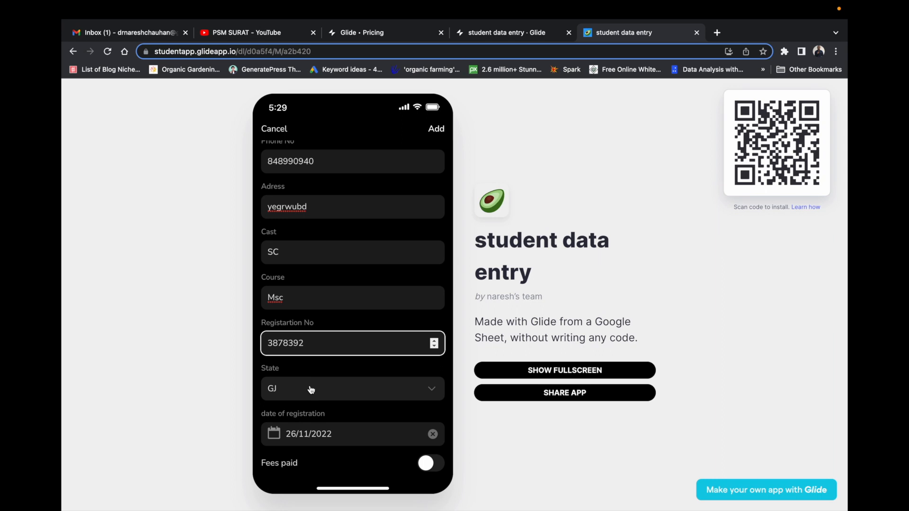
Submit a new student with State UP and Fees paid on, then return to the builder.
left_click(353, 393)
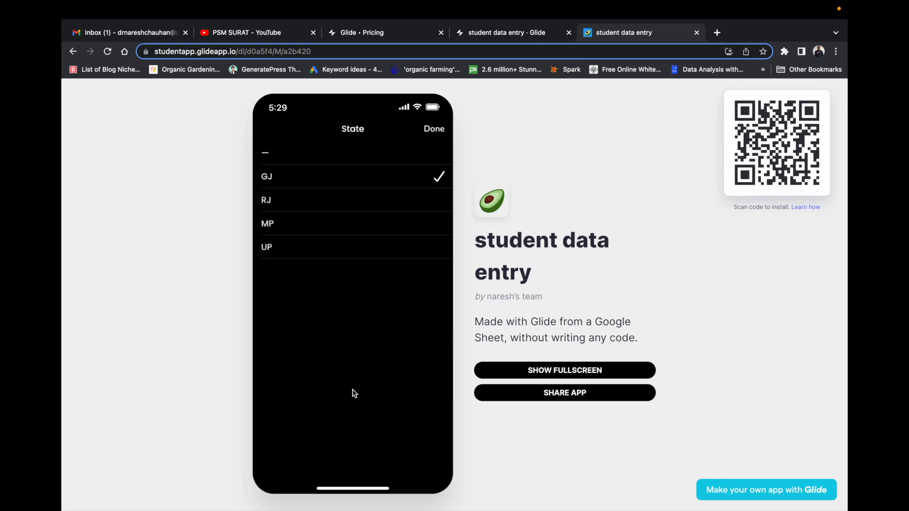
left_click(298, 245)
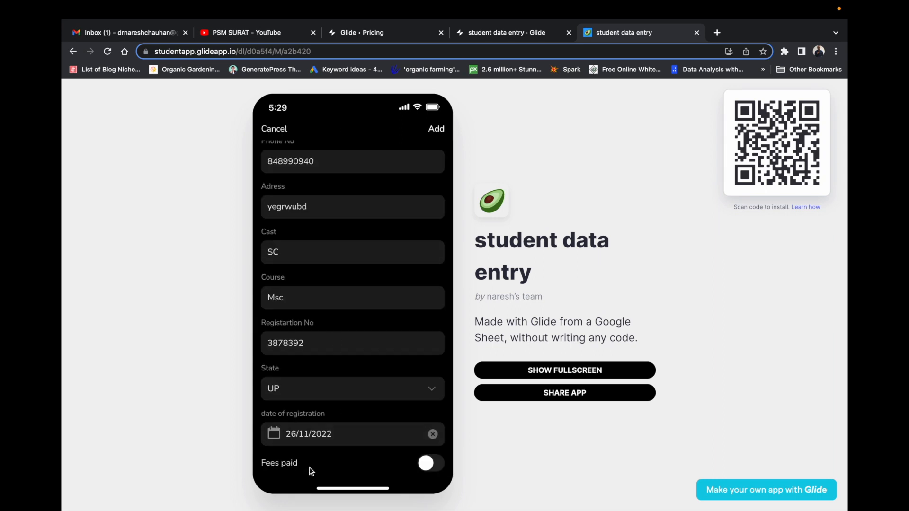
left_click(432, 464)
scroll(413, 277, "up", 4)
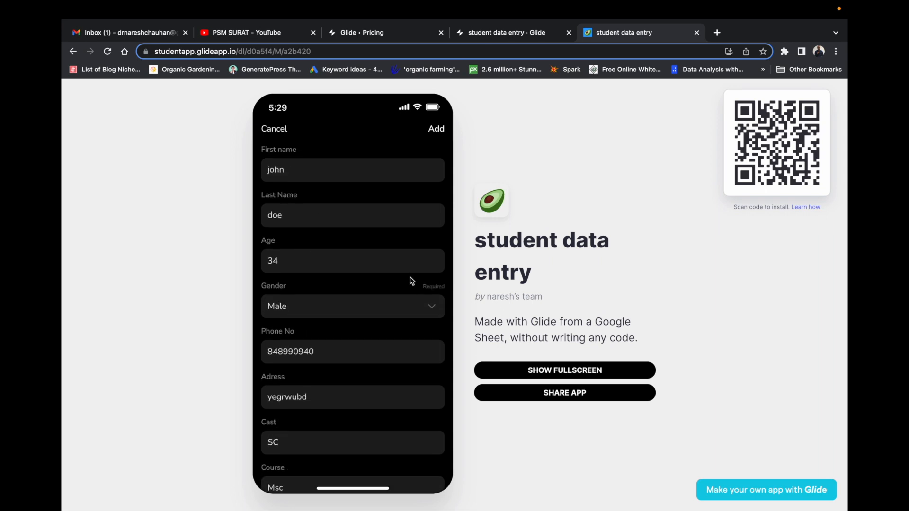
scroll(399, 240, "down", 2)
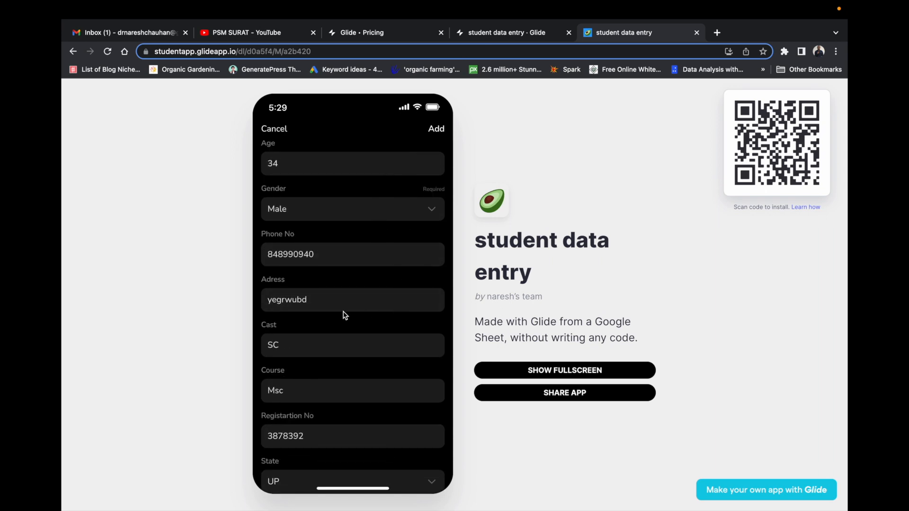
scroll(353, 303, "up", 2)
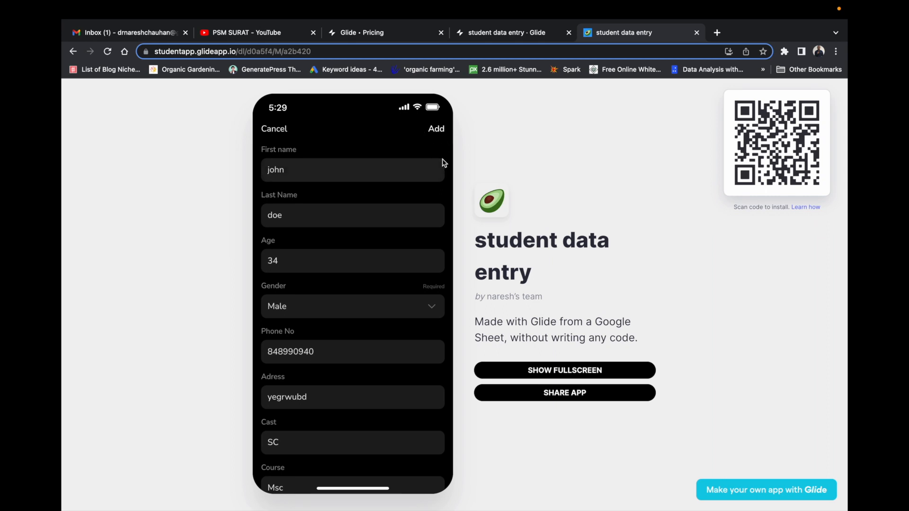
left_click(432, 127)
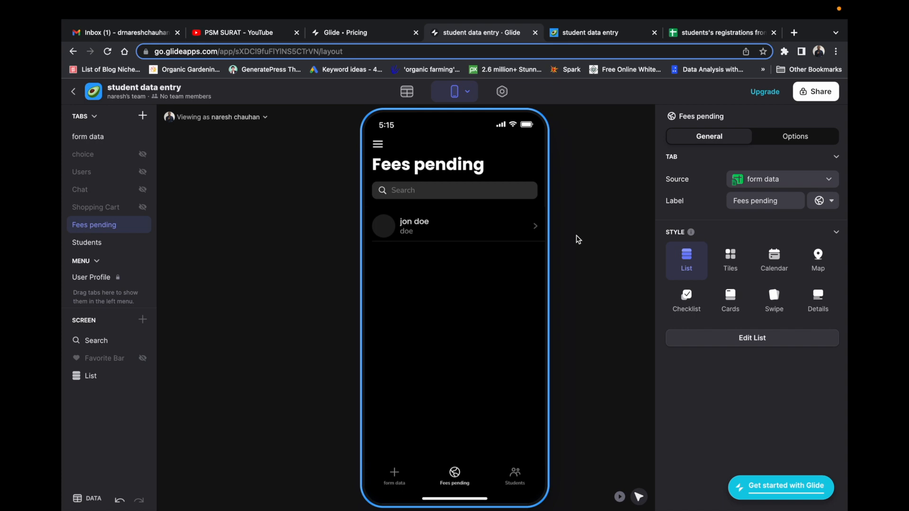
left_click(589, 229)
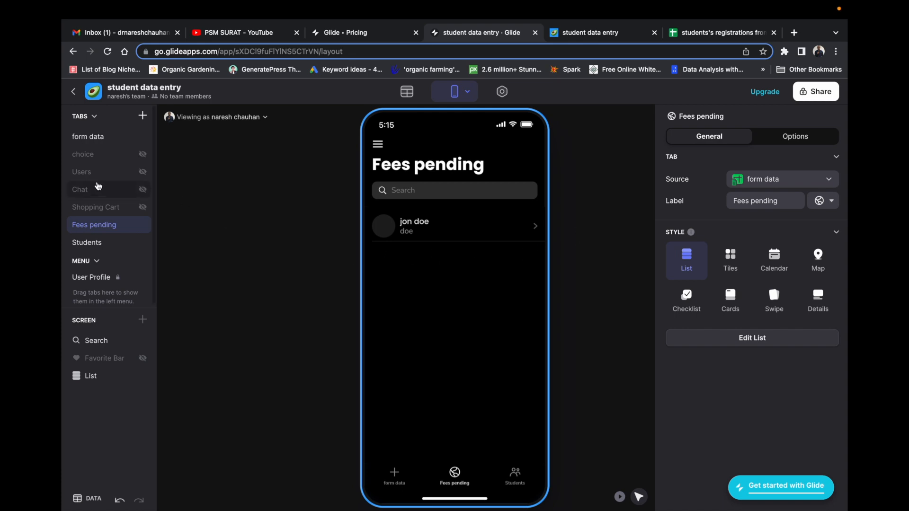
Collapse the tabs list and preview form data and Fees pending, ending on the Students tab.
left_click(94, 117)
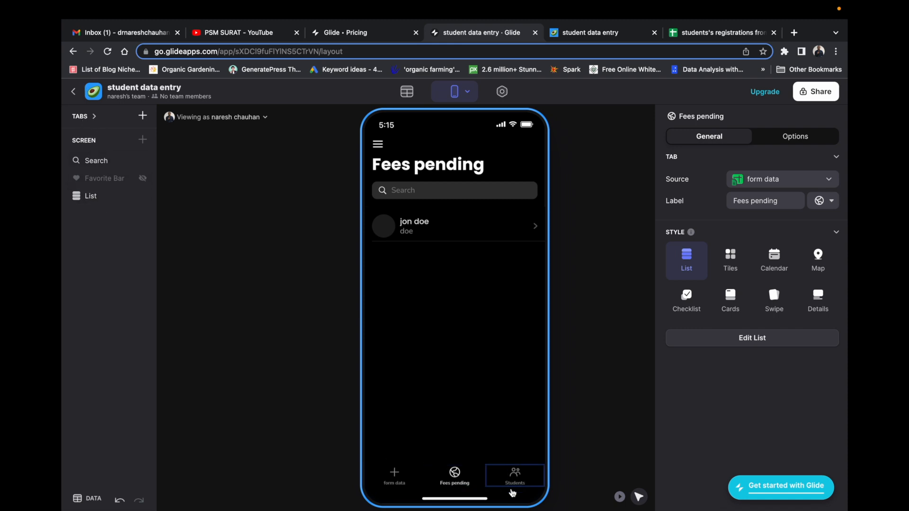
left_click(399, 482)
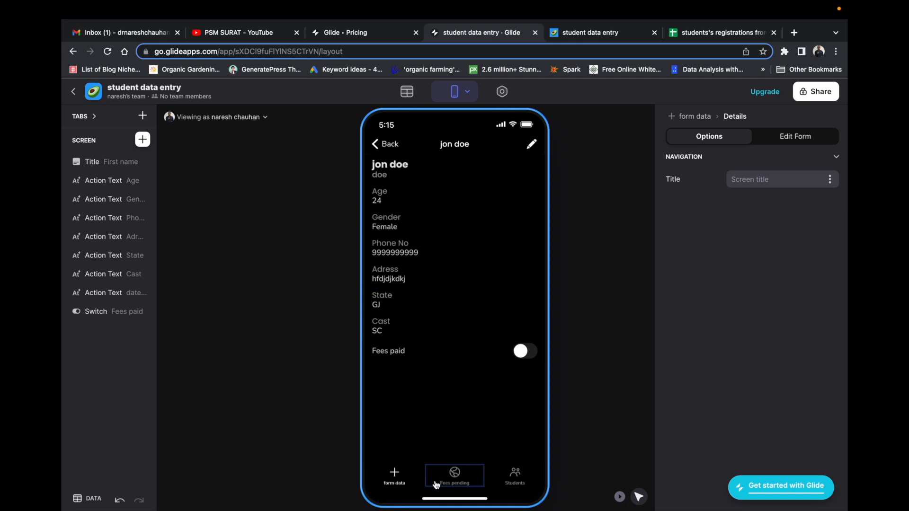
left_click(377, 148)
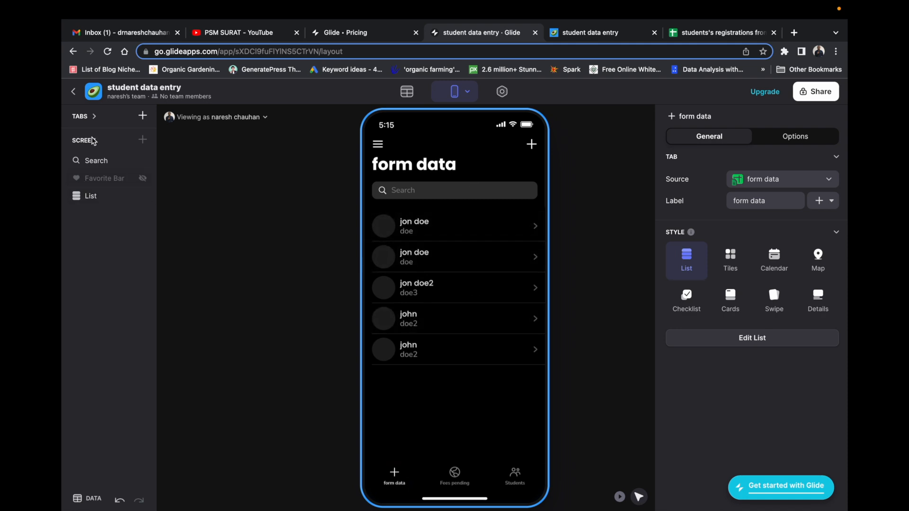
left_click(456, 476)
left_click(517, 479)
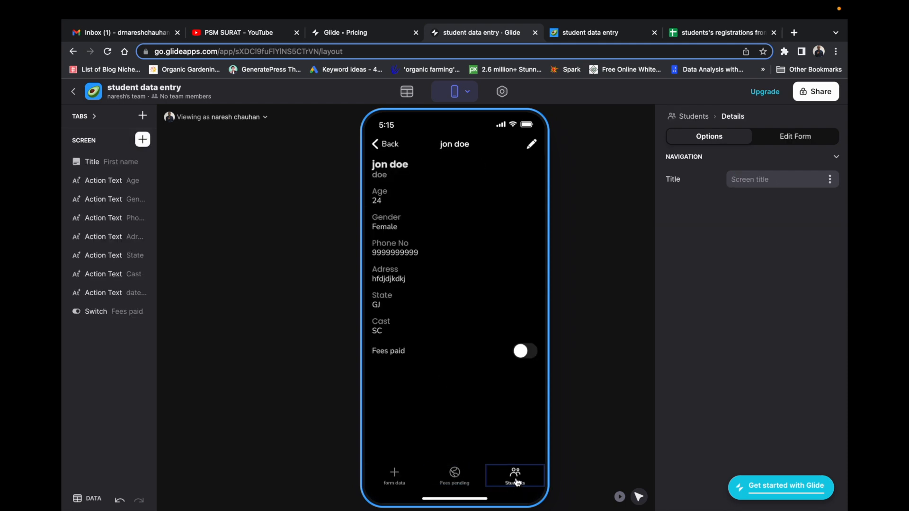
left_click(516, 481)
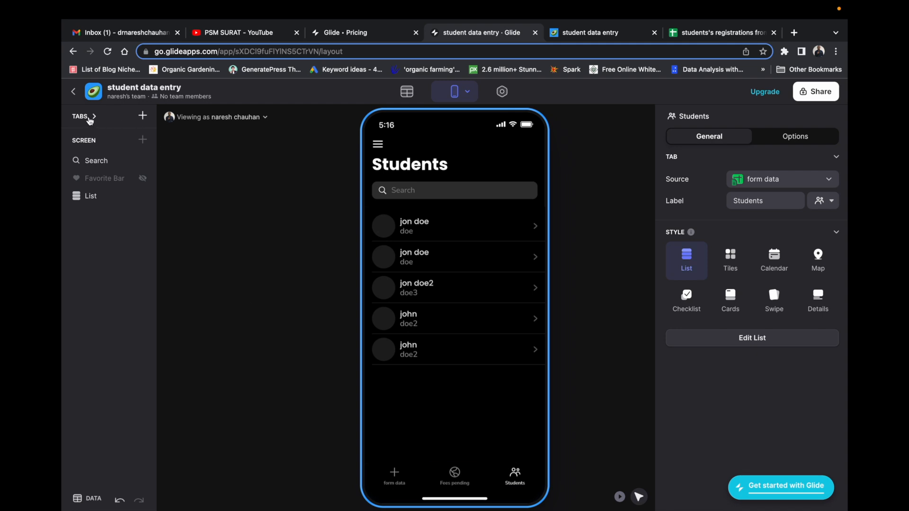
Add a fourth tab, New Tab, listing form data, then switch to the registrations spreadsheet.
left_click(143, 117)
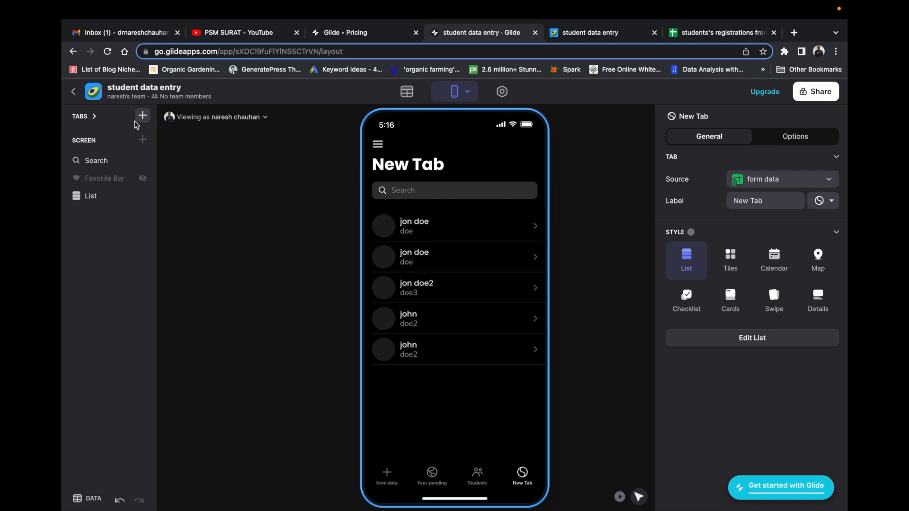
left_click(524, 478)
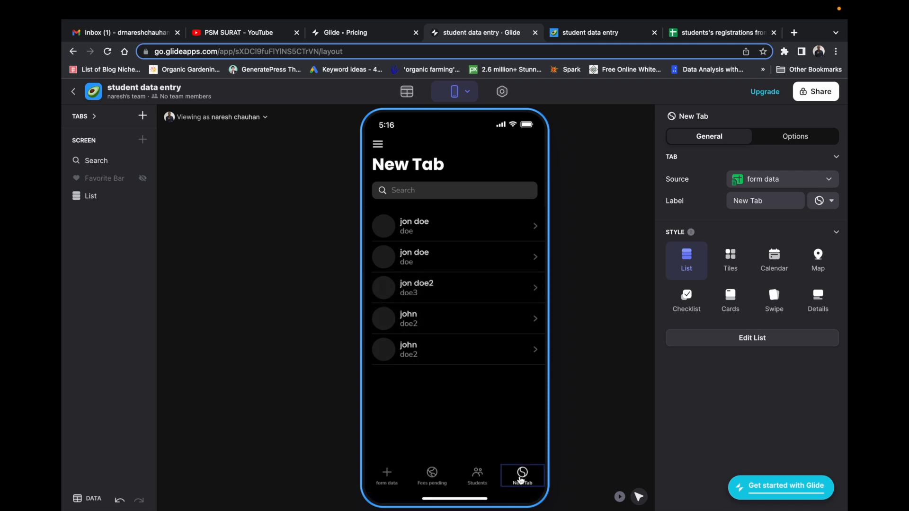
left_click(713, 34)
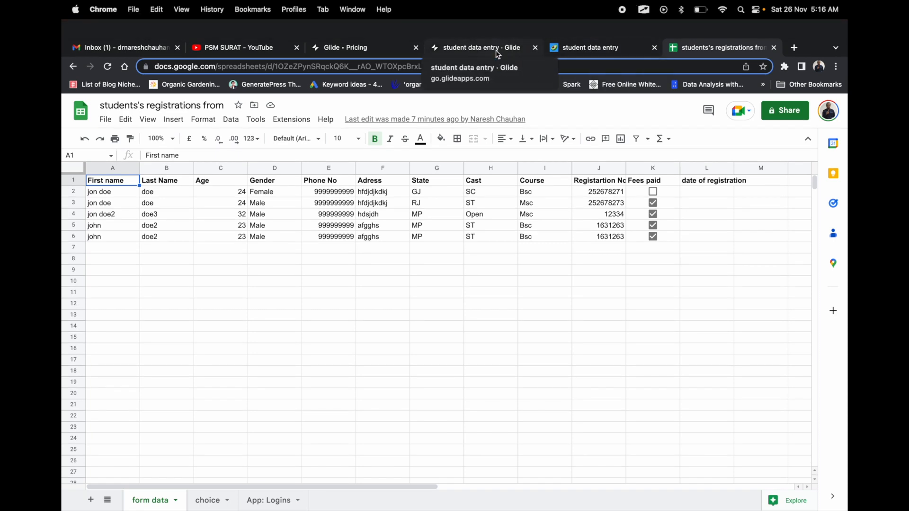
Return to the Glide editor and open New Tab's Source dropdown of data sources.
left_click(475, 47)
left_click(793, 181)
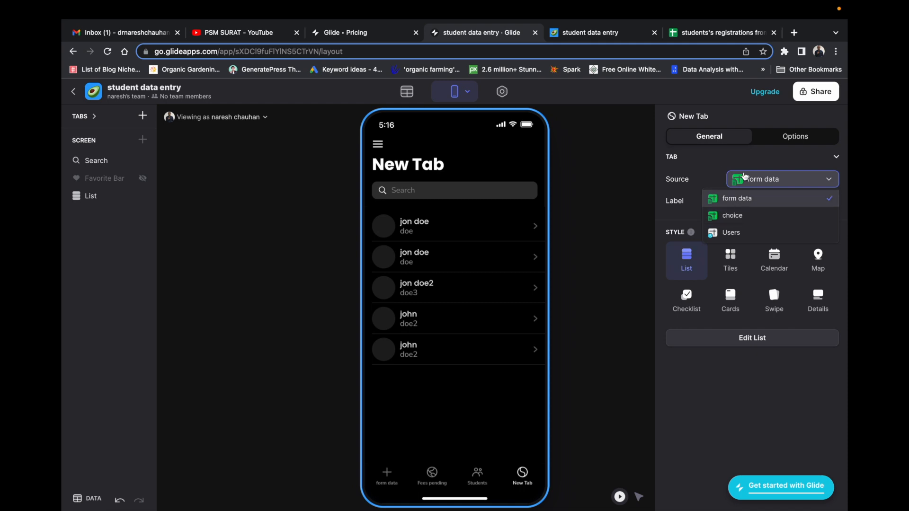
Switch New Tab's List component to the Details style, previewing the first student's record.
left_click(714, 161)
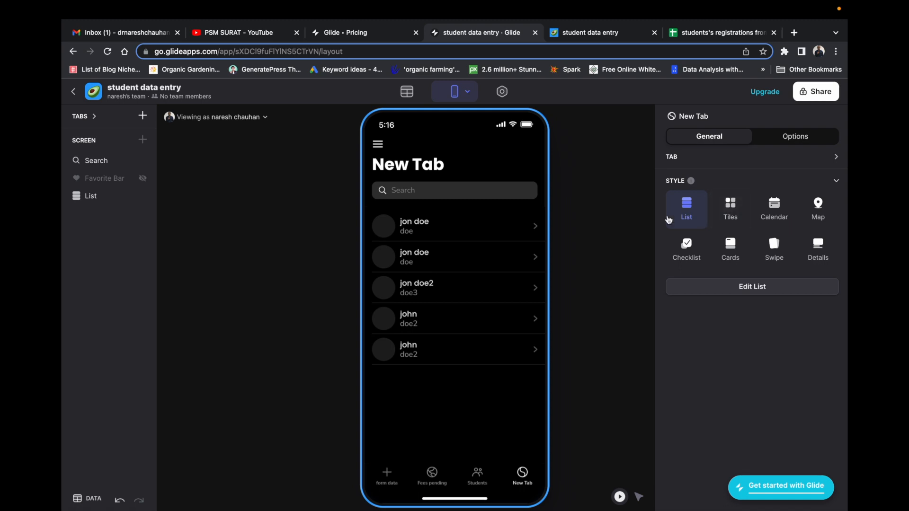
left_click(521, 472)
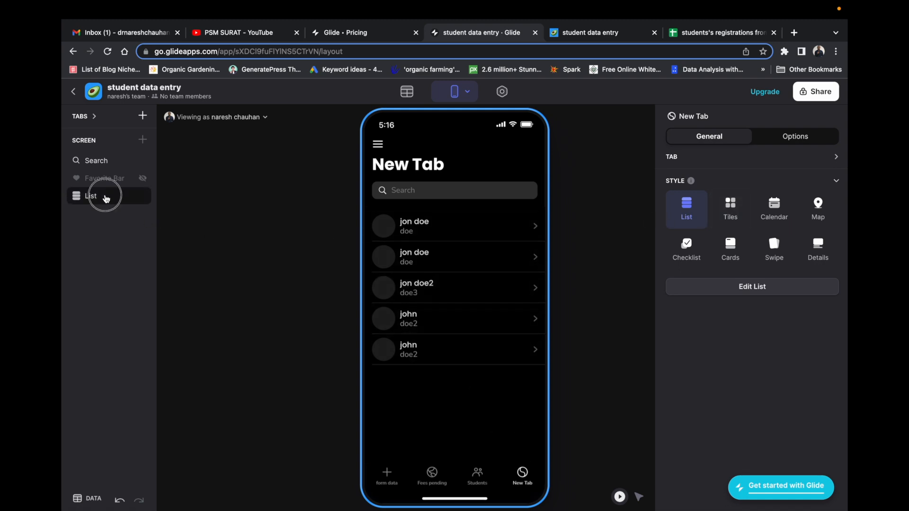
left_click(107, 198)
left_click(522, 475)
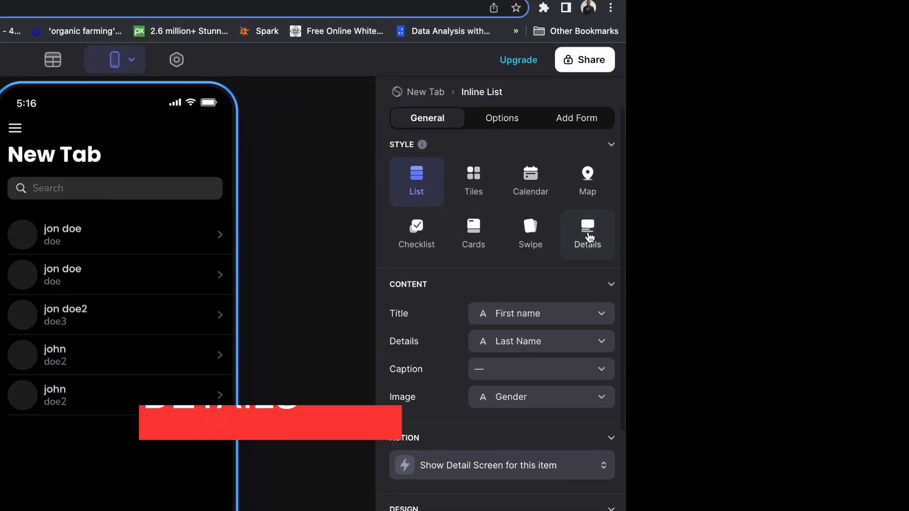
left_click(589, 237)
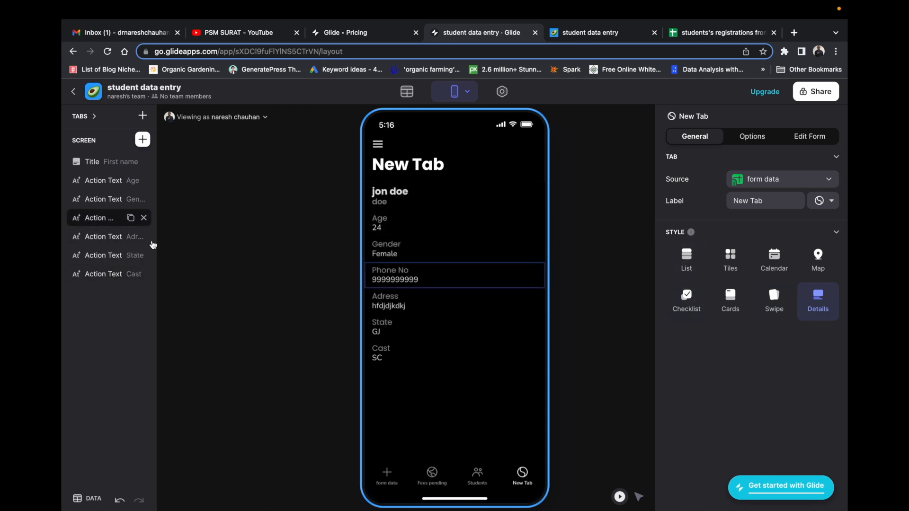
left_click(687, 260)
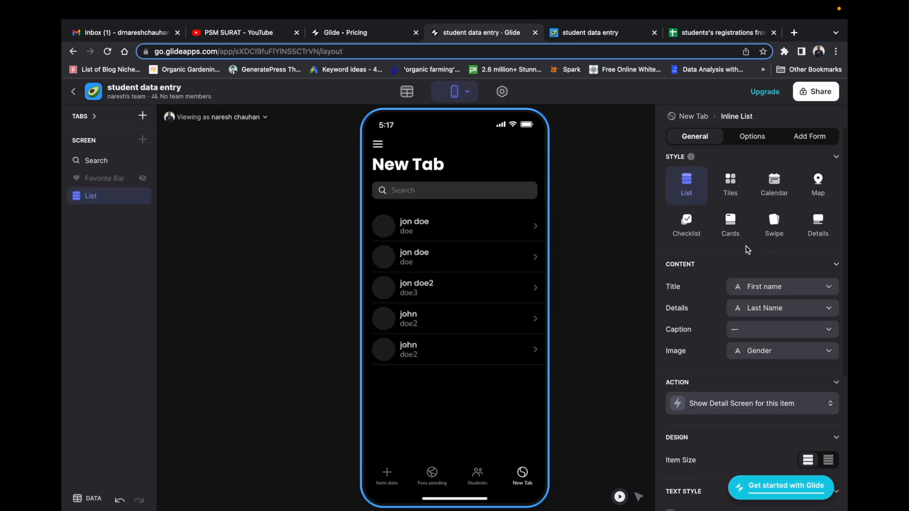
left_click(730, 182)
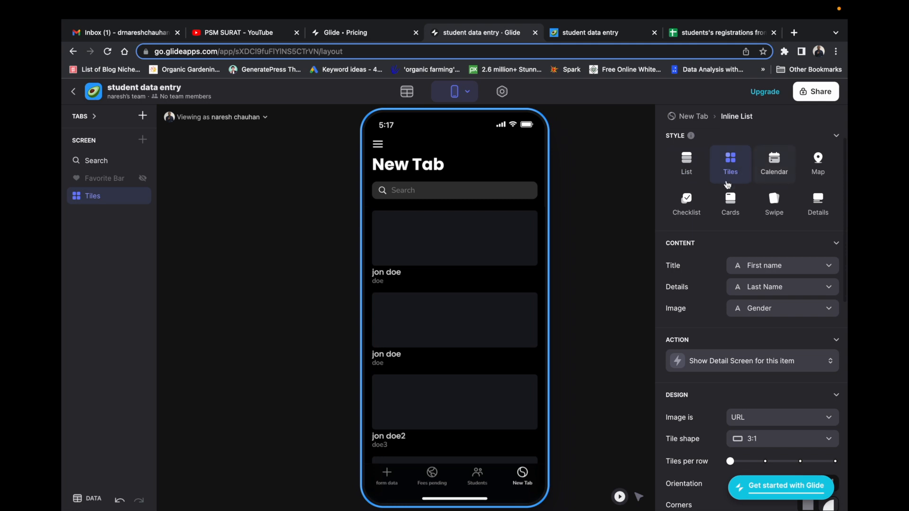
left_click(775, 165)
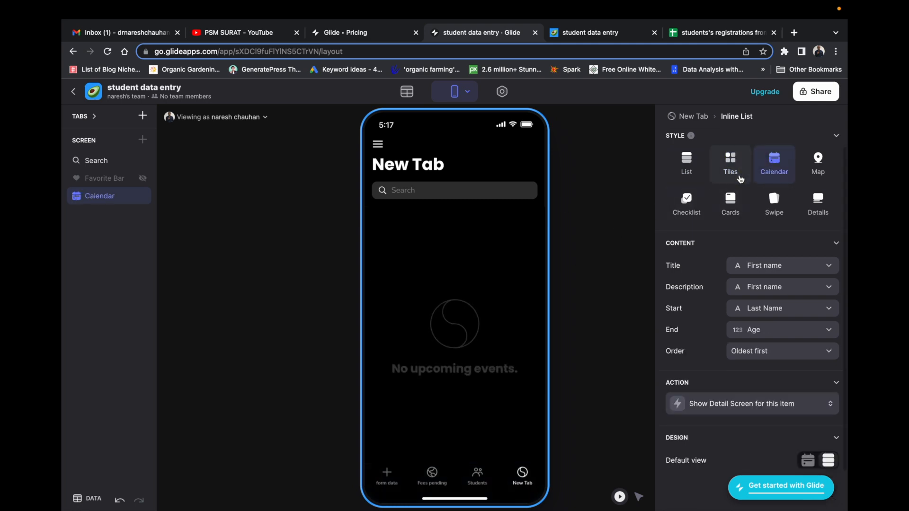
left_click(816, 169)
left_click(687, 205)
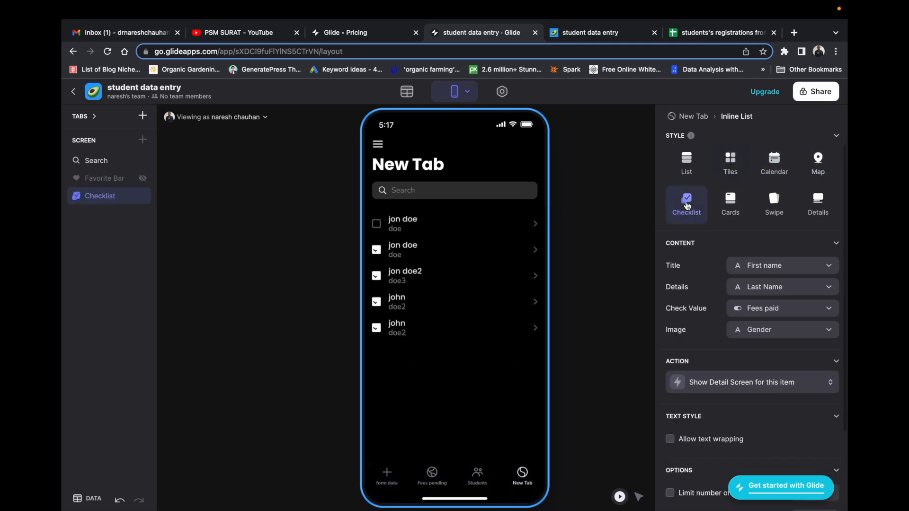
left_click(732, 209)
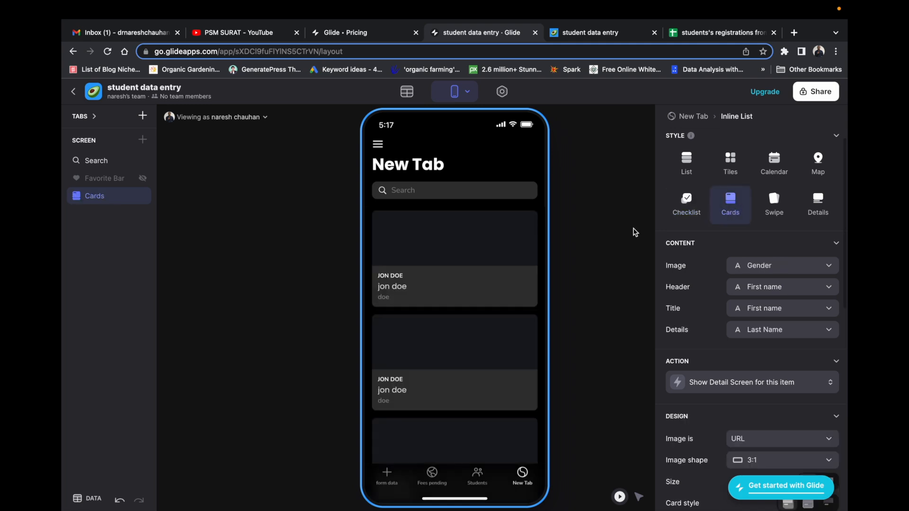
left_click(774, 205)
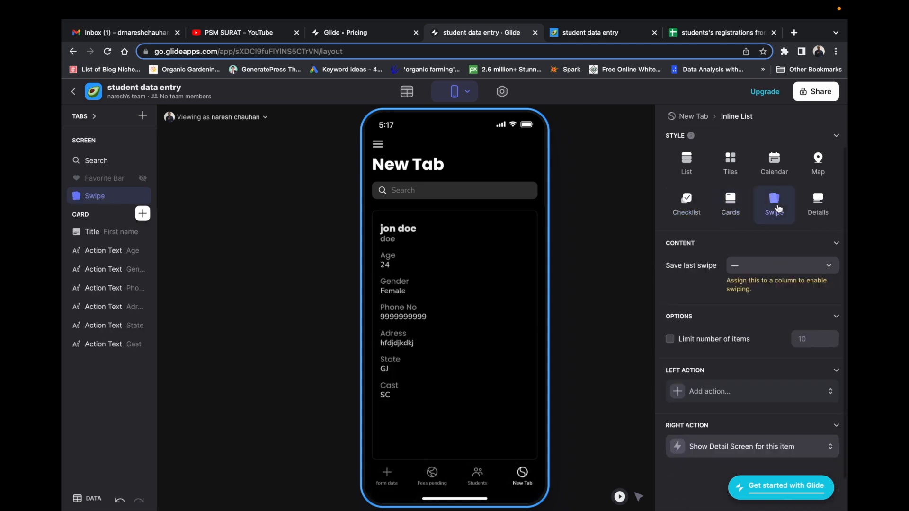
left_click(819, 208)
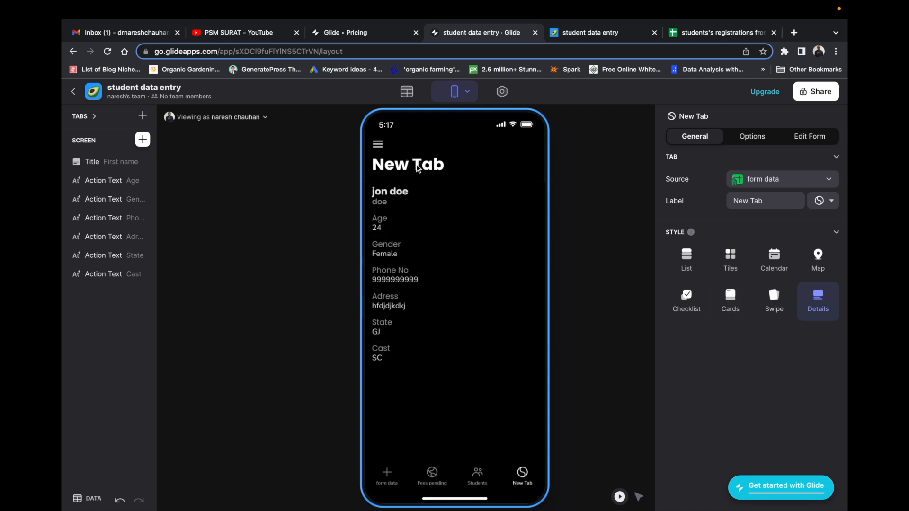
Rename the fourth tab to 'Course' and browse the components available for its screen.
triple_click(773, 203)
type("Course")
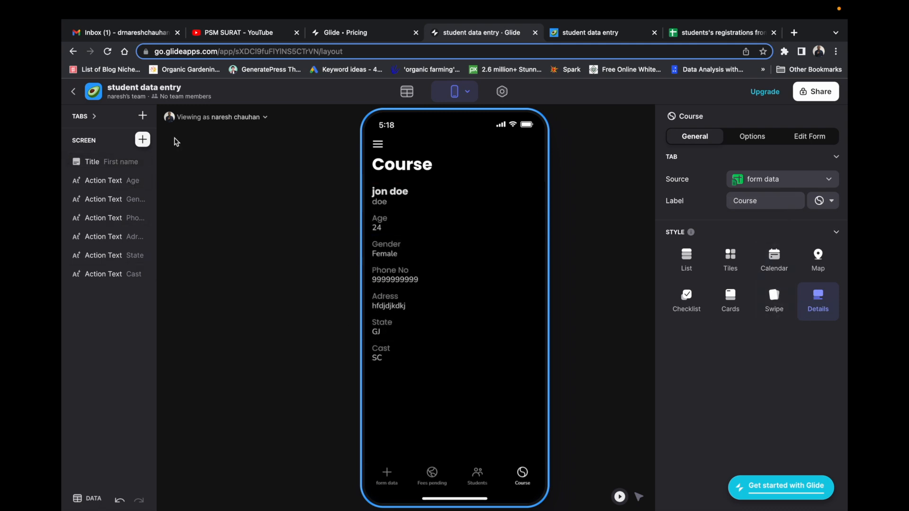
left_click(142, 139)
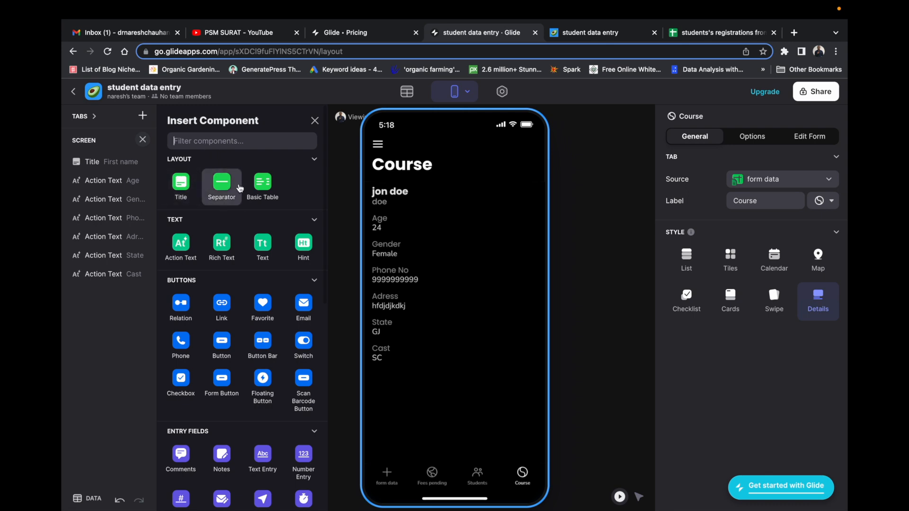
scroll(270, 416, "down", 3)
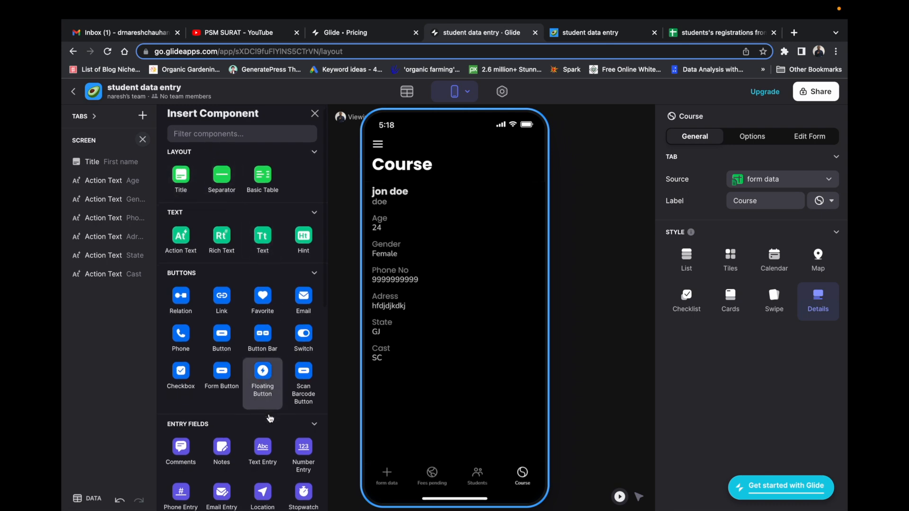
scroll(270, 416, "down", 3)
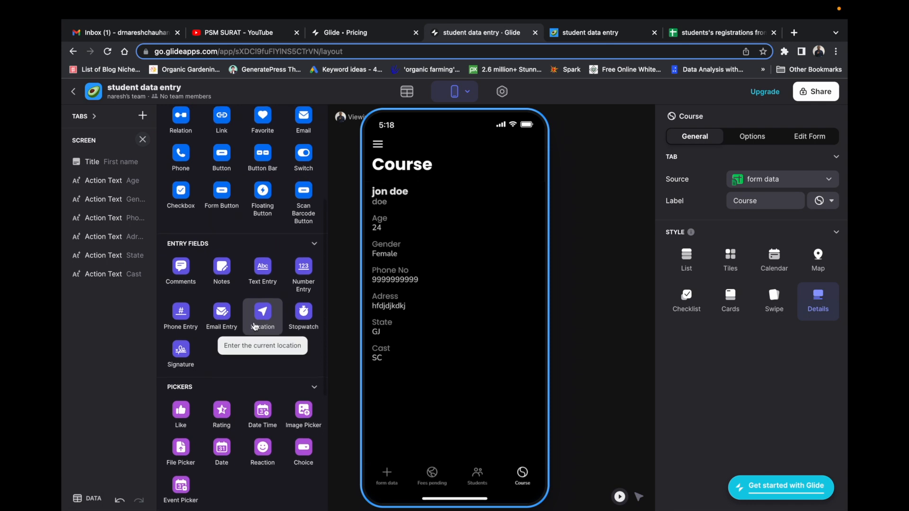
scroll(243, 274, "up", 1)
scroll(243, 273, "up", 2)
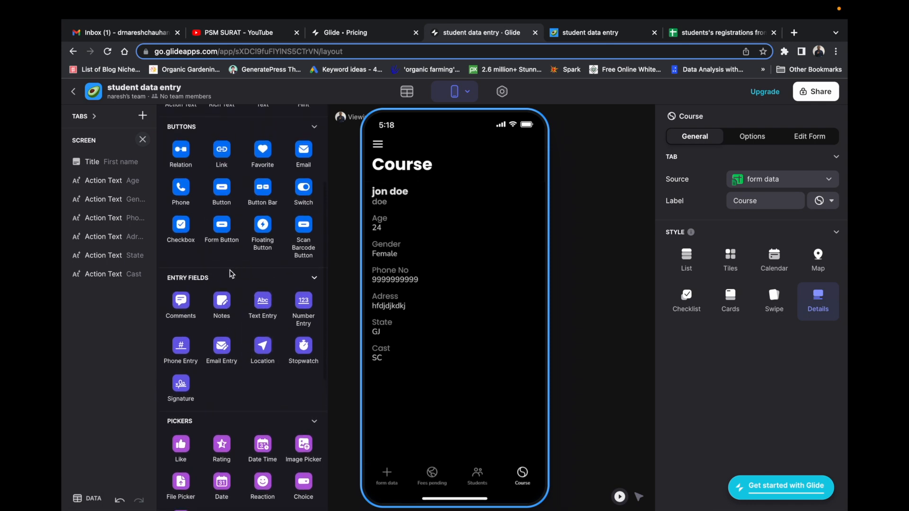
scroll(230, 274, "up", 1)
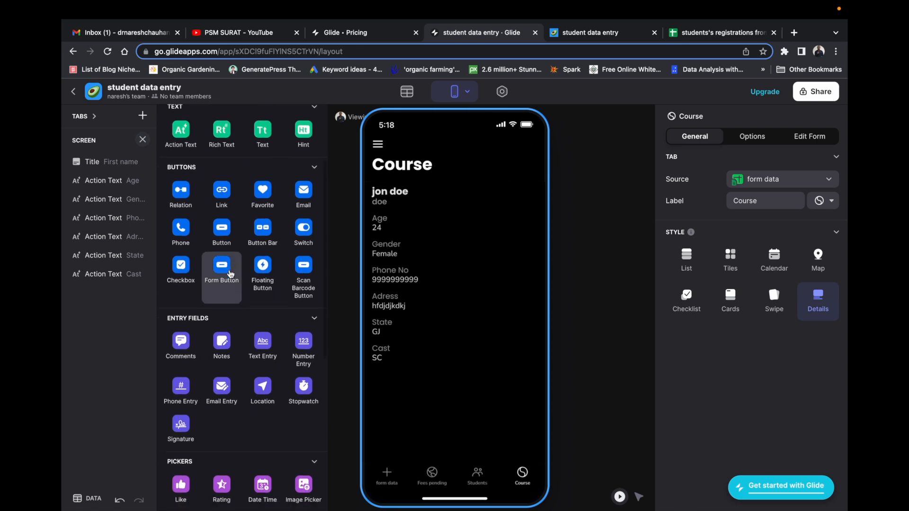
scroll(231, 274, "down", 4)
scroll(231, 274, "down", 4)
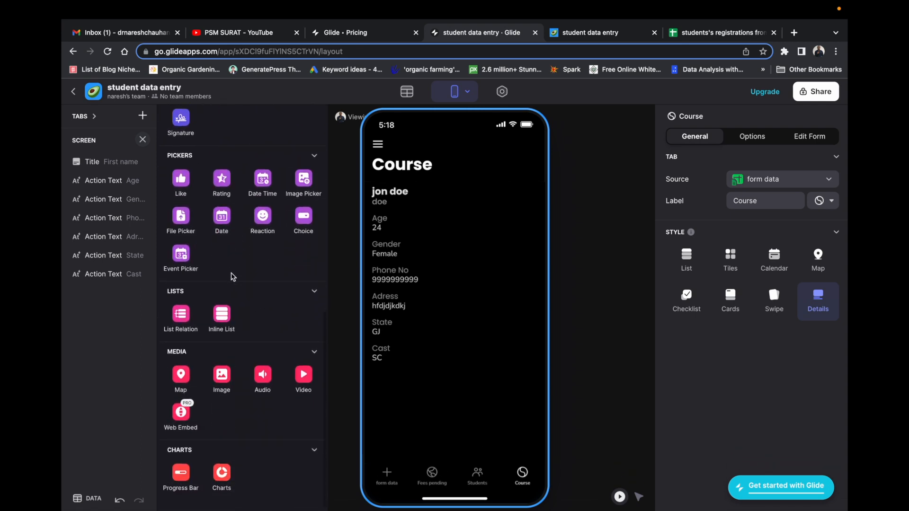
scroll(232, 277, "up", 1)
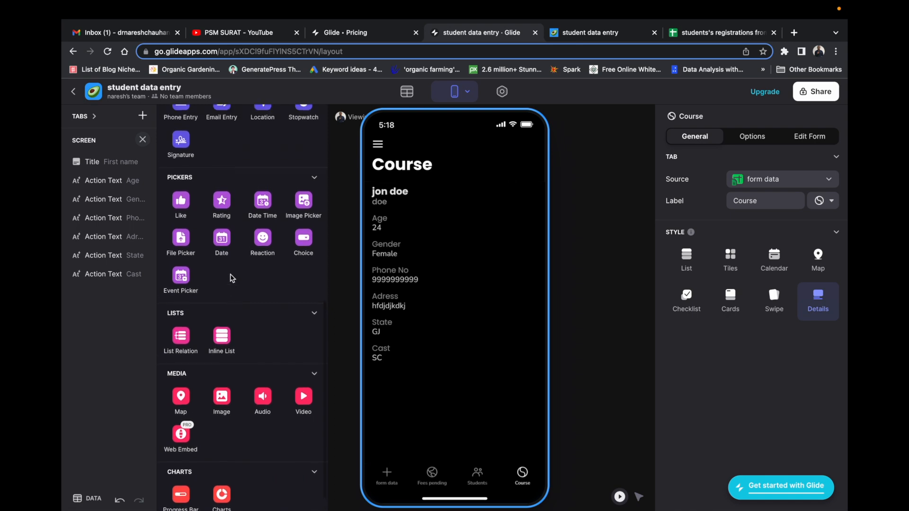
scroll(232, 278, "up", 1)
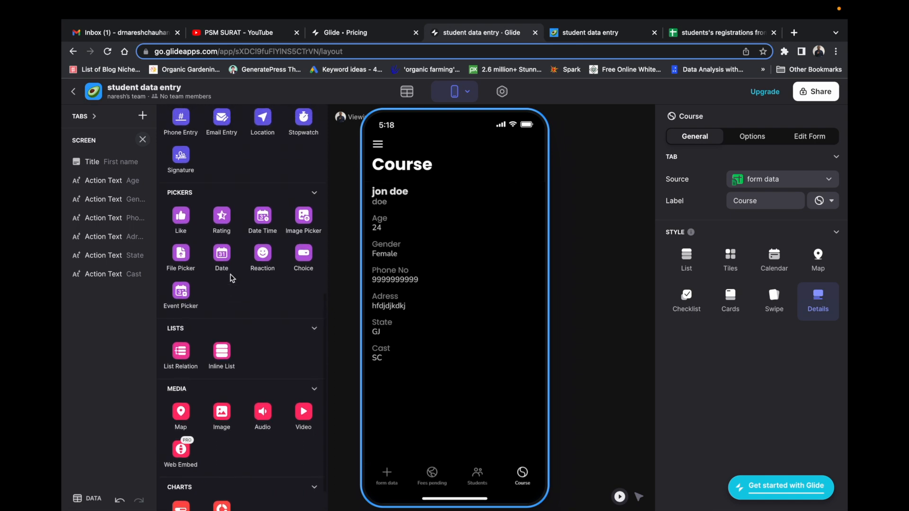
Add a required Choice field for Course and check which column it saves to.
scroll(265, 278, "up", 1)
left_click(296, 277)
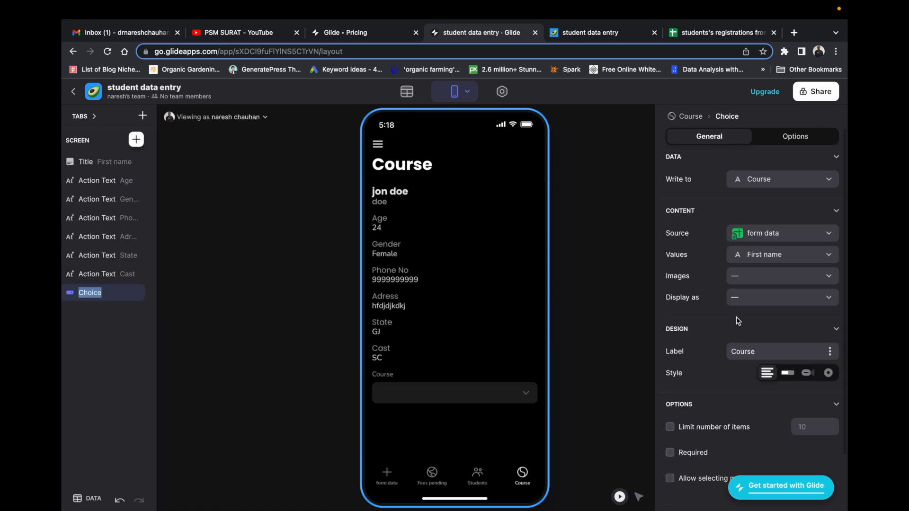
left_click(670, 453)
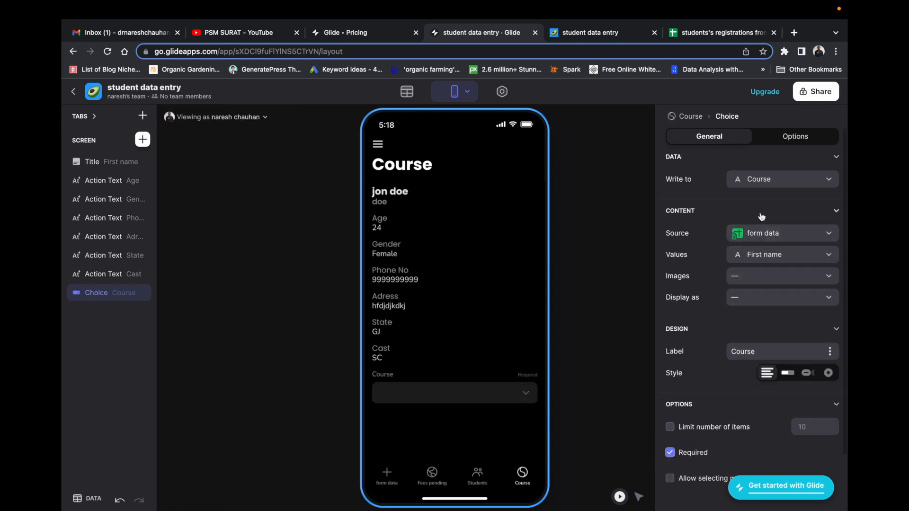
left_click(762, 185)
left_click(763, 185)
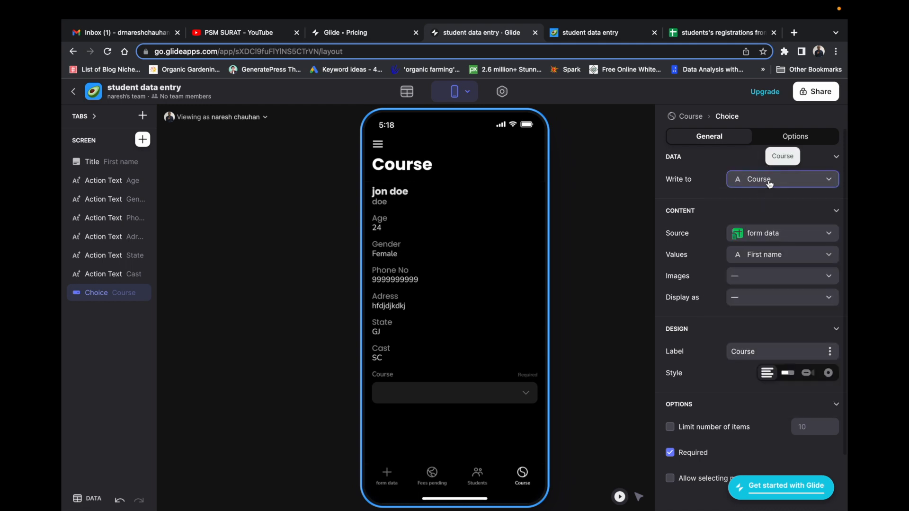
Set the Course choice to display course names and preview its options in the phone.
scroll(760, 299, "down", 3)
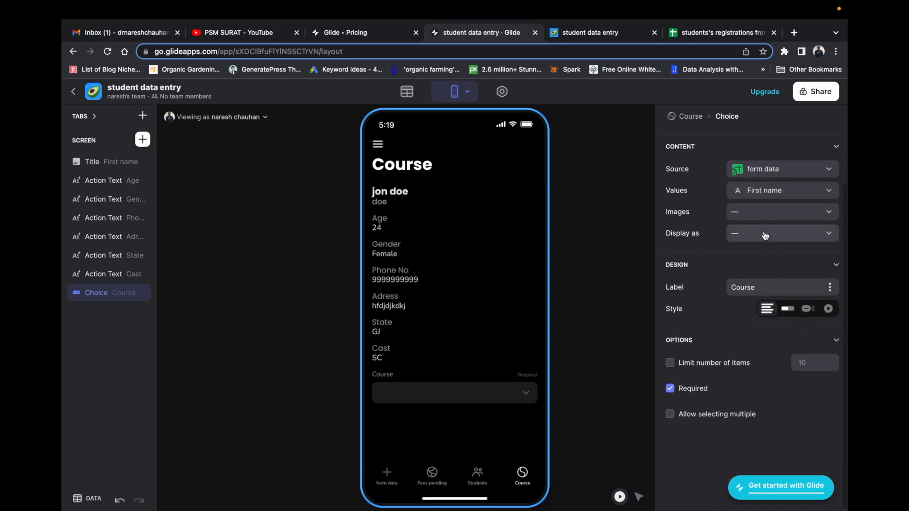
left_click(766, 235)
left_click(753, 420)
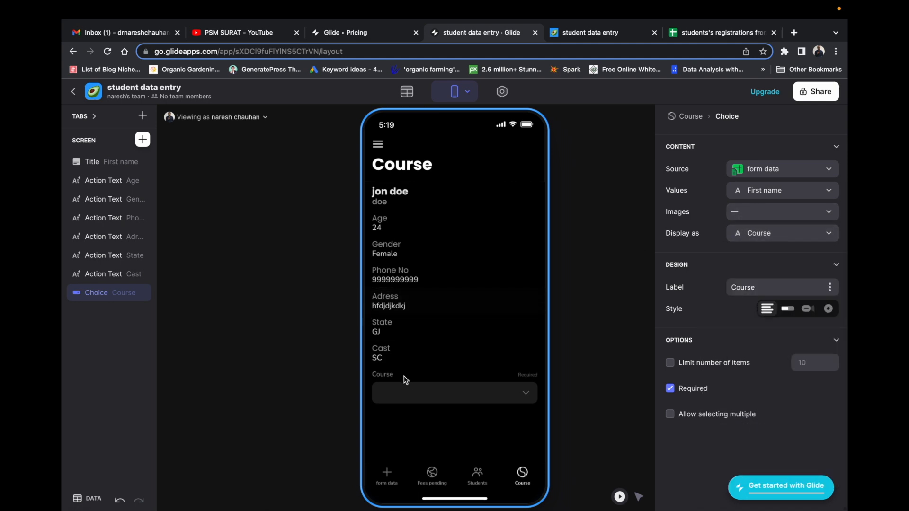
left_click(526, 394)
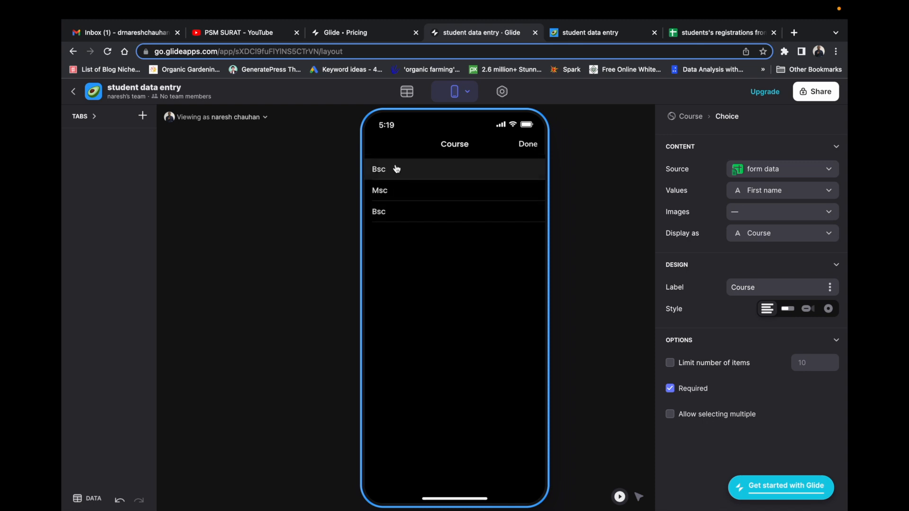
left_click(528, 145)
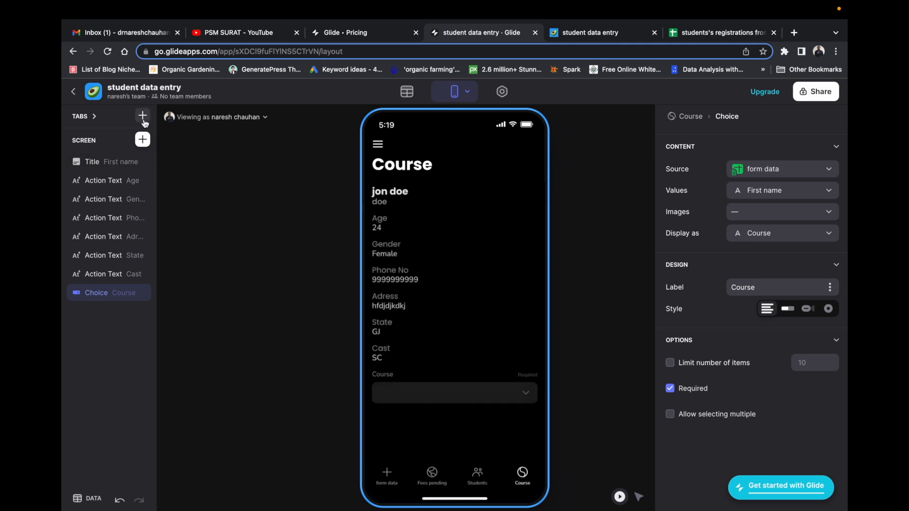
Drag the Course tab out of the TABS list, leaving form data, Fees pending and Students.
left_click(94, 117)
left_click(96, 117)
left_click(93, 116)
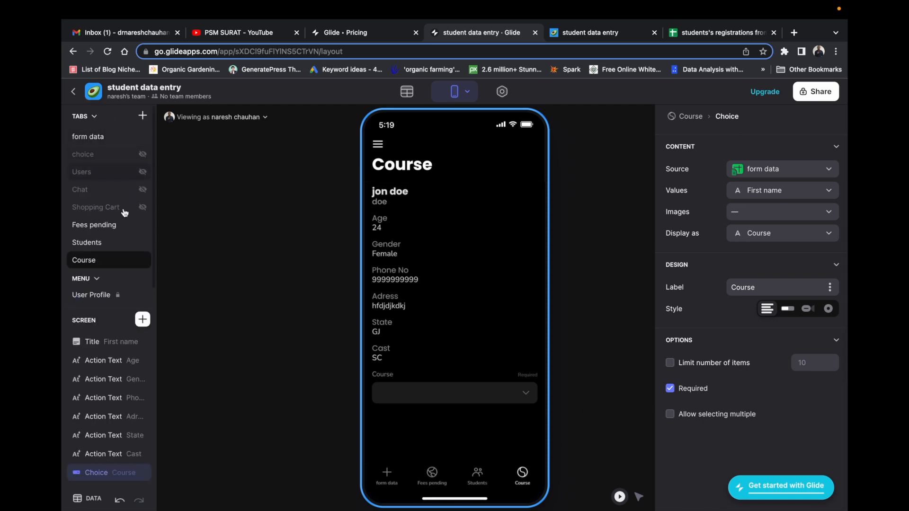
left_click_drag(97, 264, 93, 298)
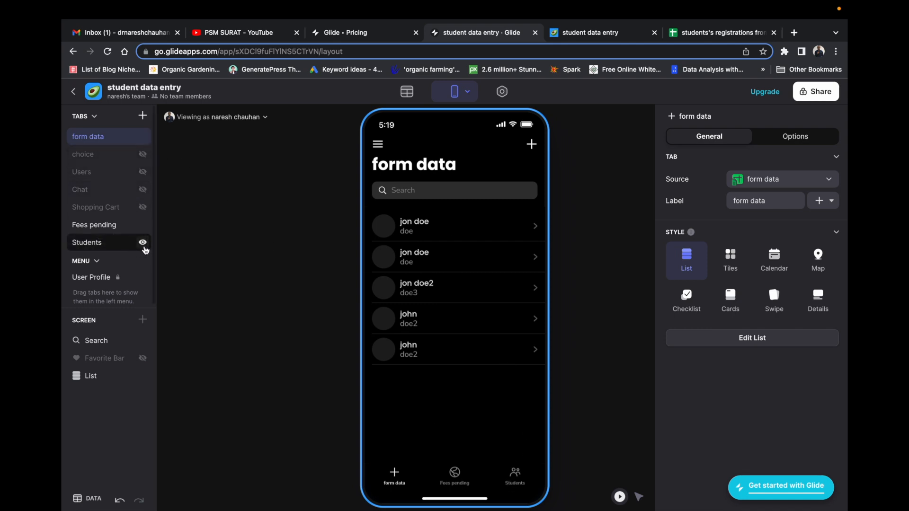
Open the first student's details screen from the form data list.
left_click(143, 244)
left_click(143, 243)
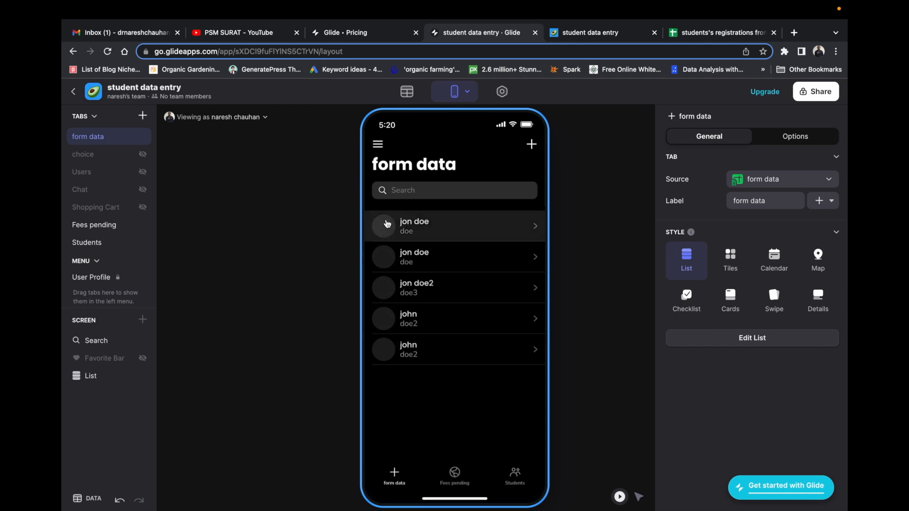
left_click(374, 224)
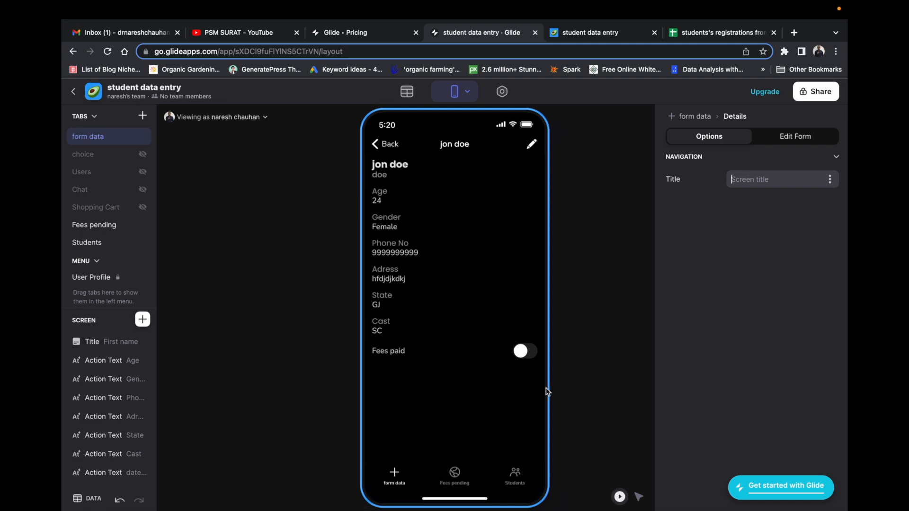
Enter 'Student details' as the details screen's title on the Options tab.
left_click(746, 184)
type("S")
type("tudnetn")
type("ent details")
key("Return")
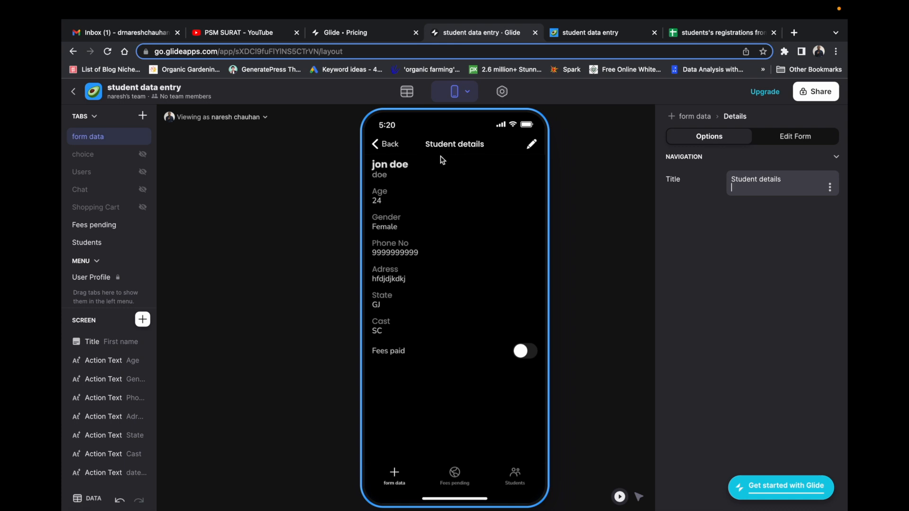
key("BackSpace")
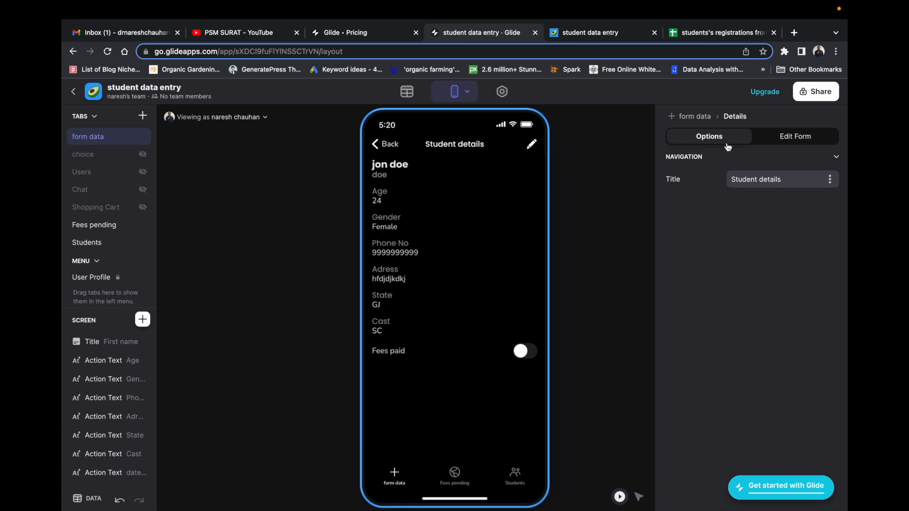
left_click(791, 138)
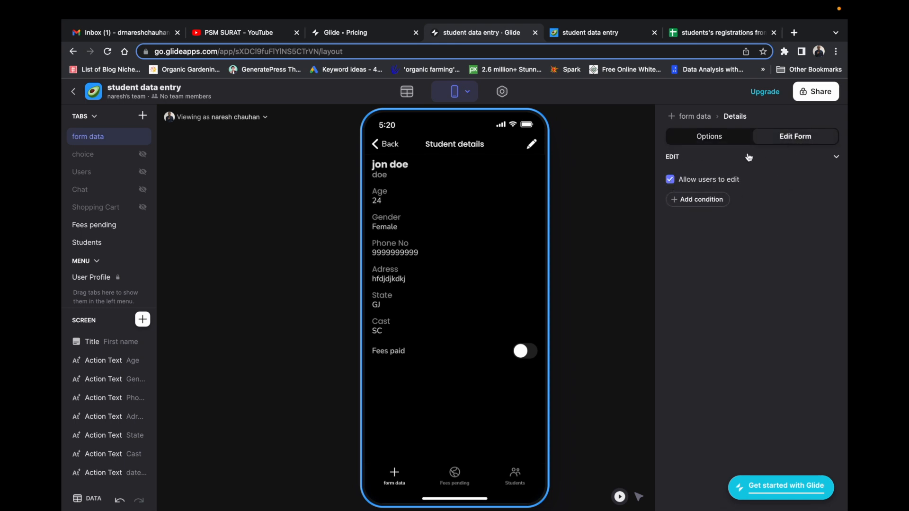
left_click(710, 137)
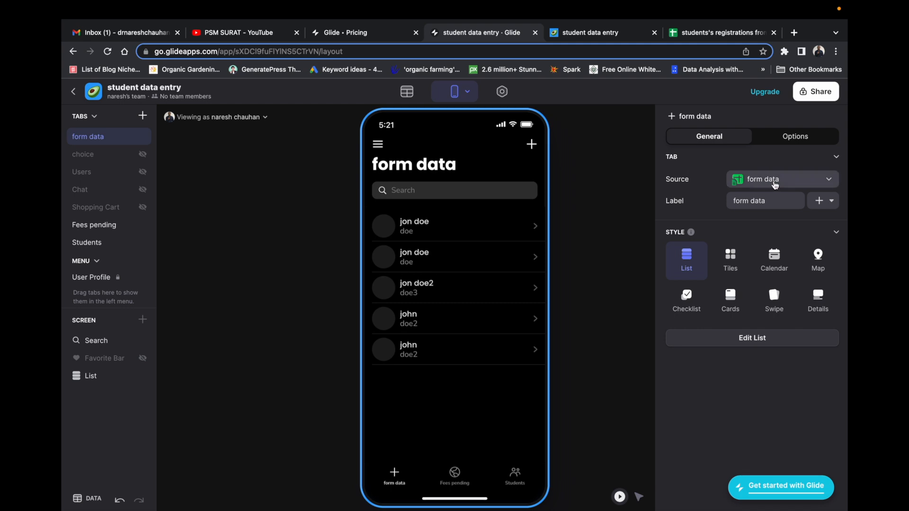
Review the tab's data source list and adjust options in the right-hand panel.
left_click(775, 185)
left_click(766, 180)
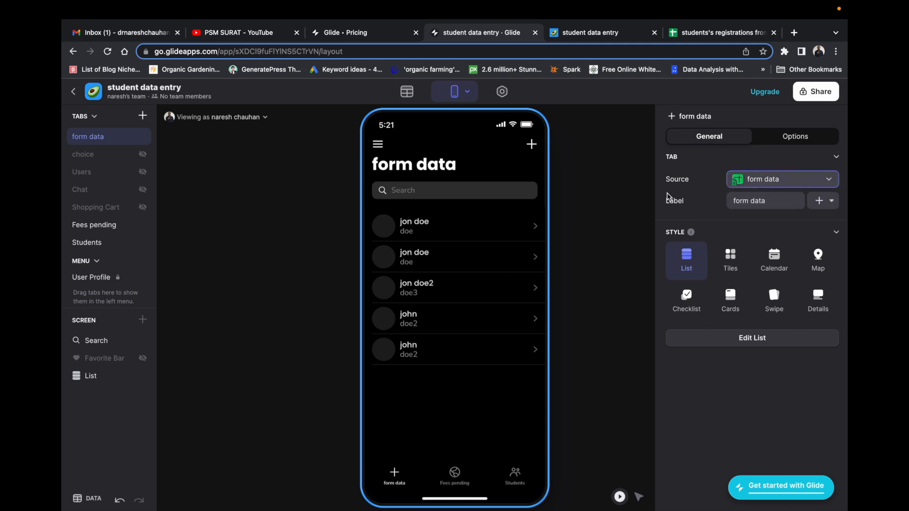
left_click(661, 189)
mouse_move(662, 189)
left_mouse_down()
mouse_move(694, 185)
mouse_move(684, 170)
mouse_move(665, 175)
left_mouse_up()
left_click_drag(666, 213, 666, 217)
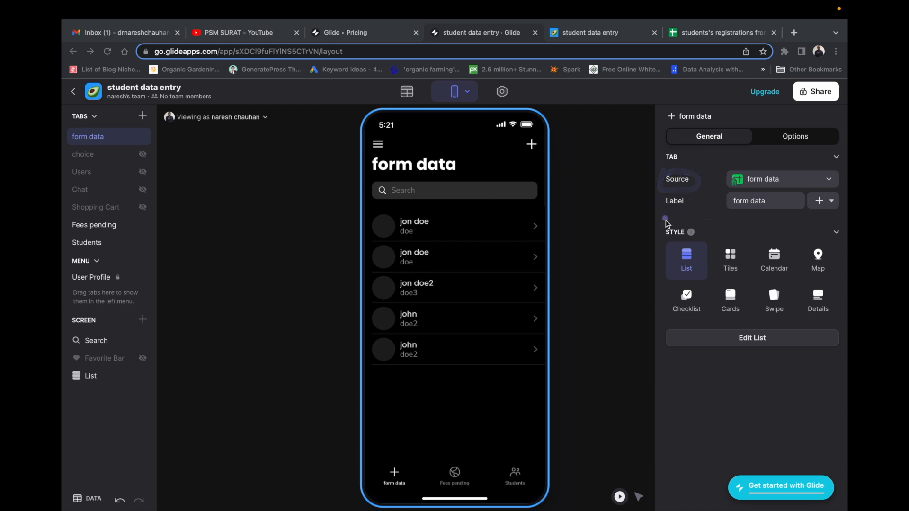
left_click(782, 203)
left_click(821, 203)
Open records from Fees pending and form data to check the title, then go to the spreadsheet.
left_click(192, 211)
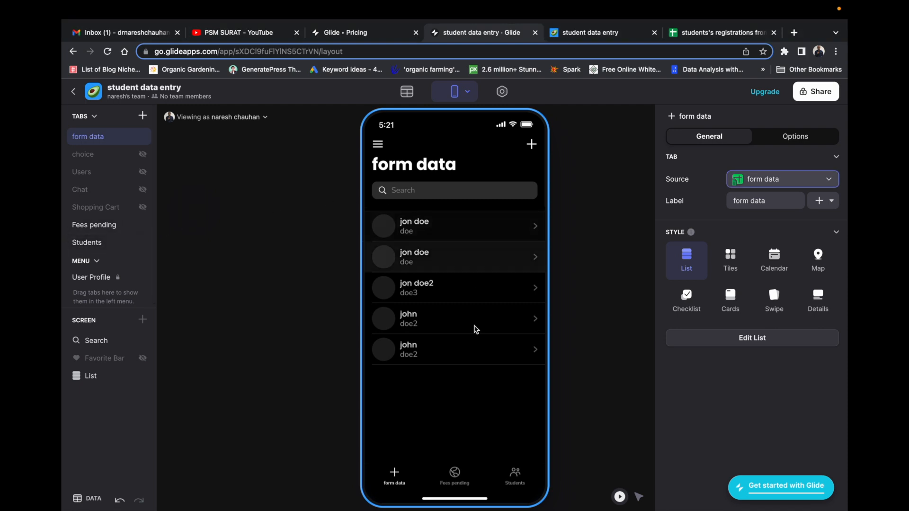
left_click(455, 471)
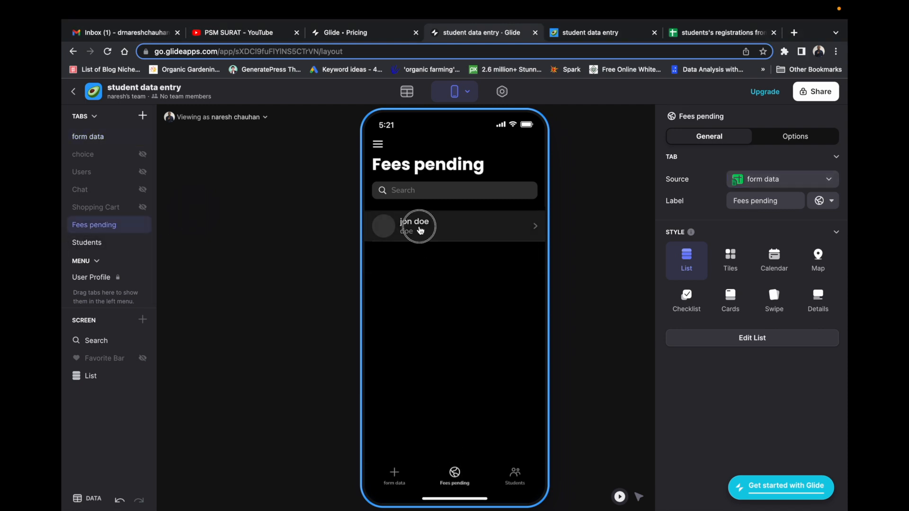
left_click(420, 230)
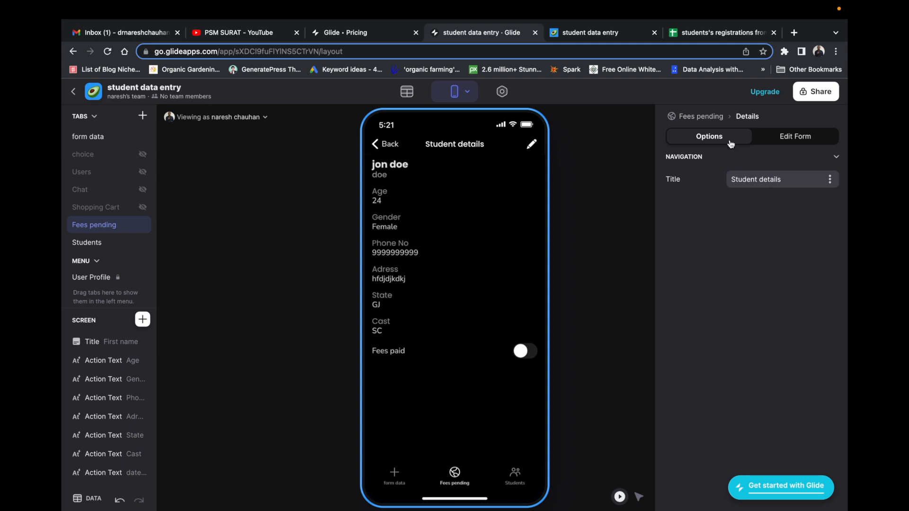
left_click(92, 137)
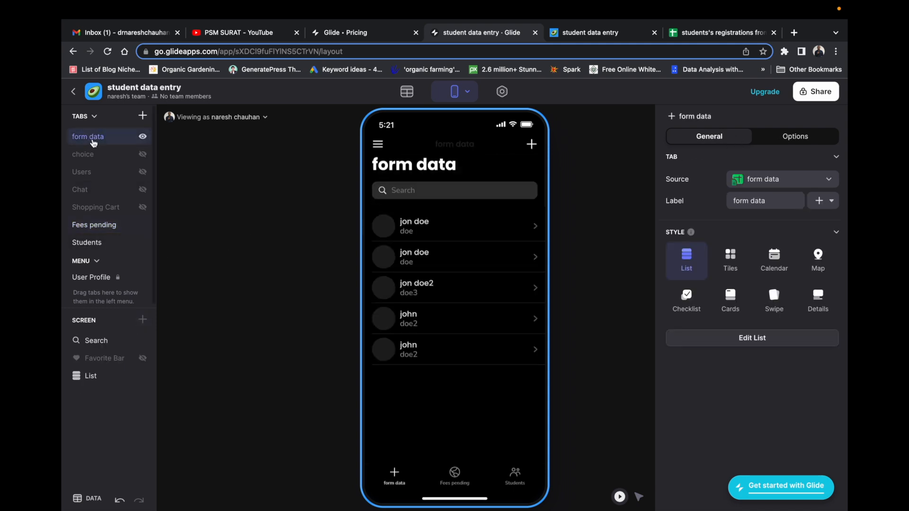
left_click(478, 263)
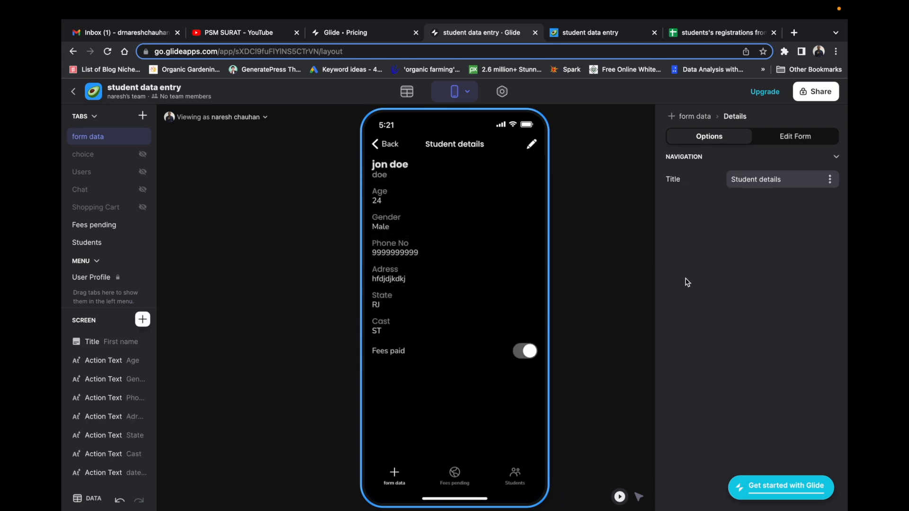
left_click(581, 33)
left_click(727, 34)
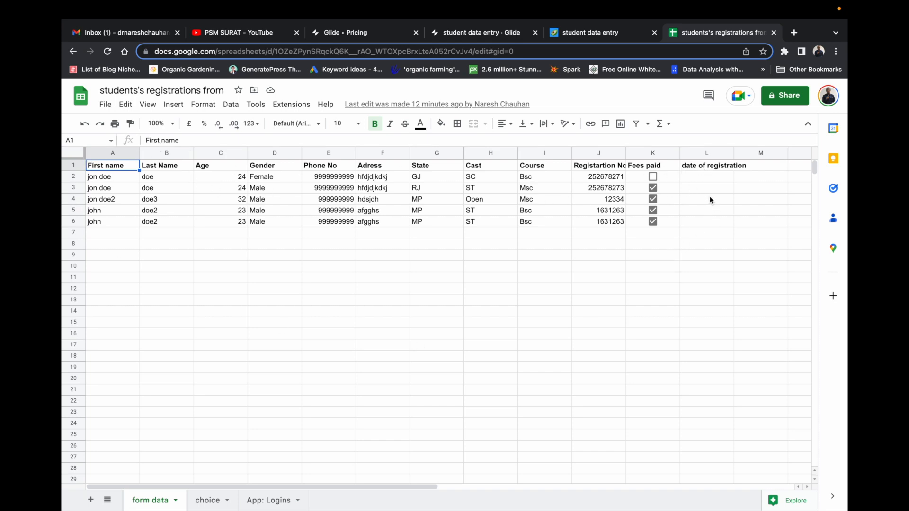
left_click(105, 104)
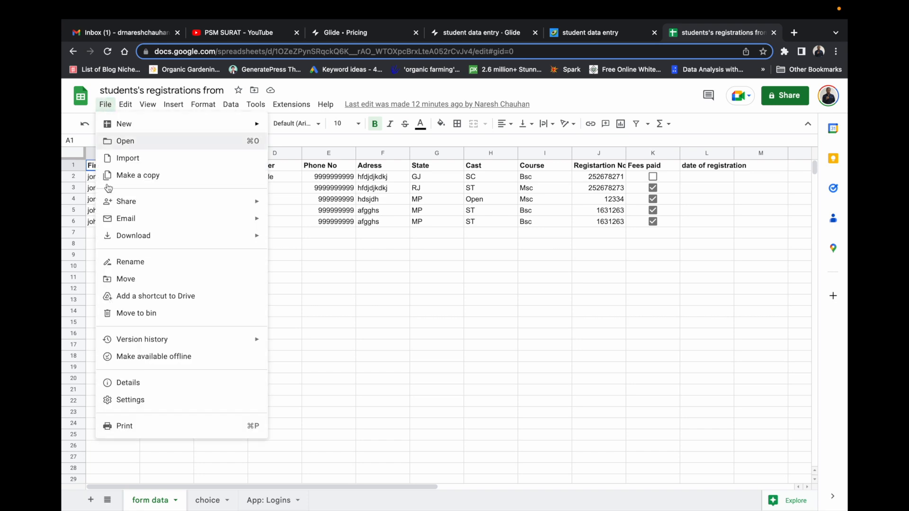
mouse_move(228, 239)
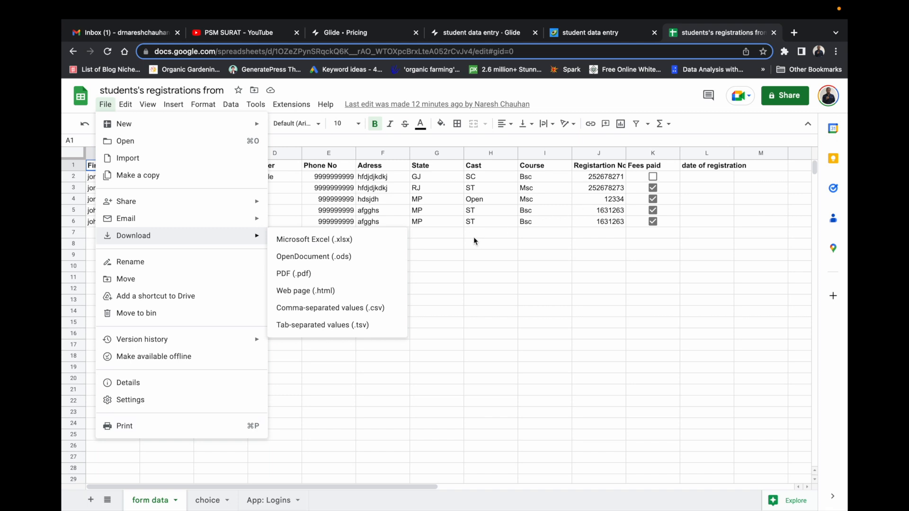
left_click(624, 97)
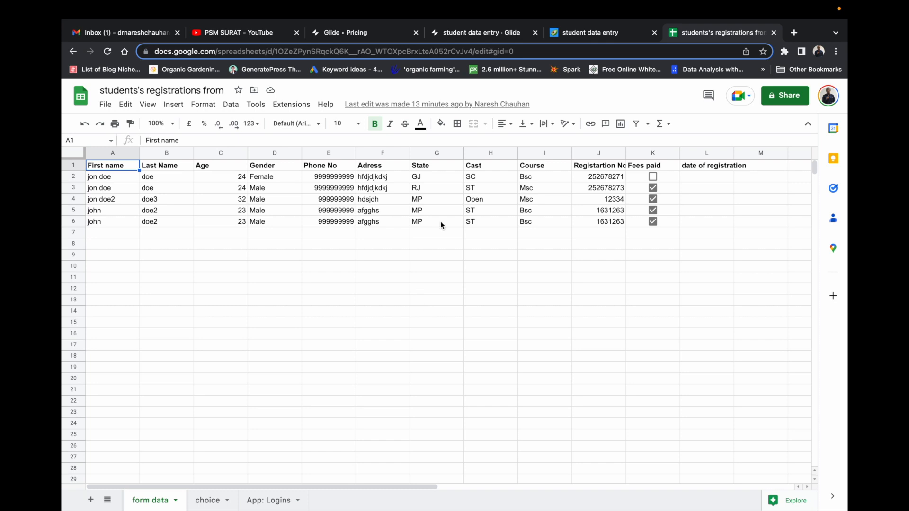
left_click(156, 34)
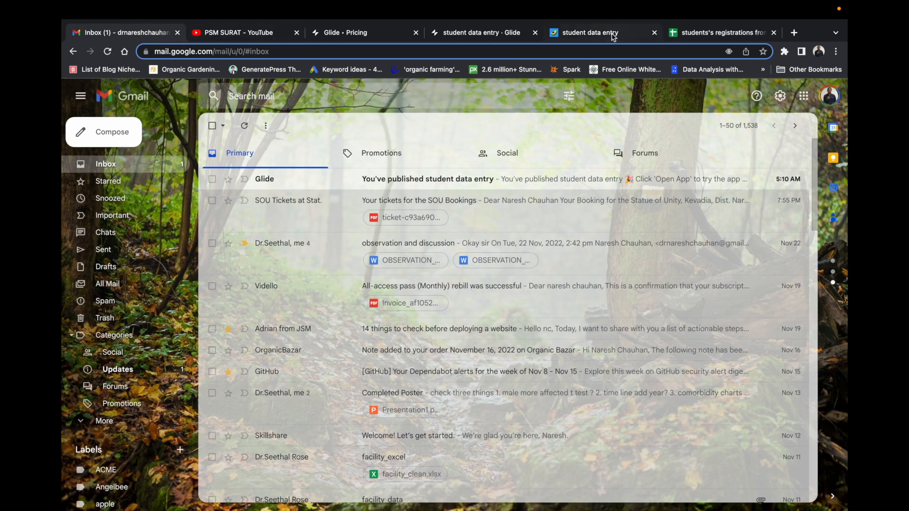
left_click(708, 34)
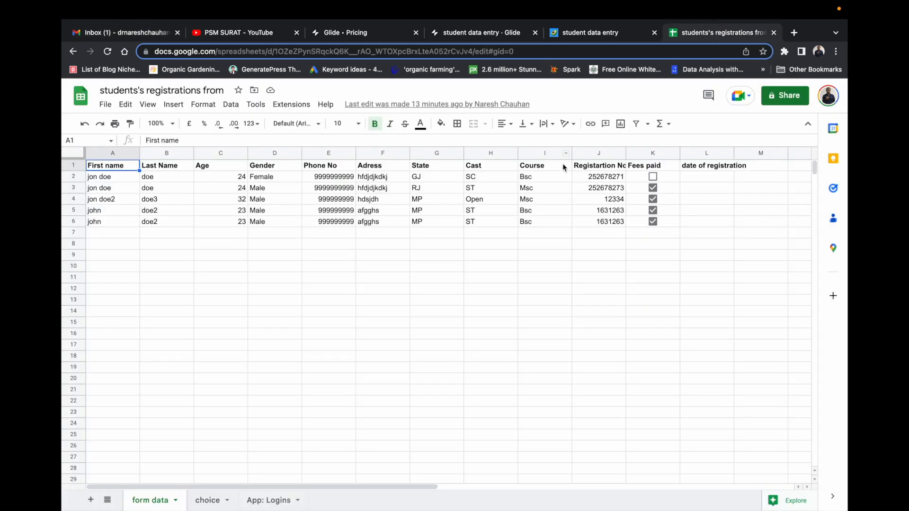